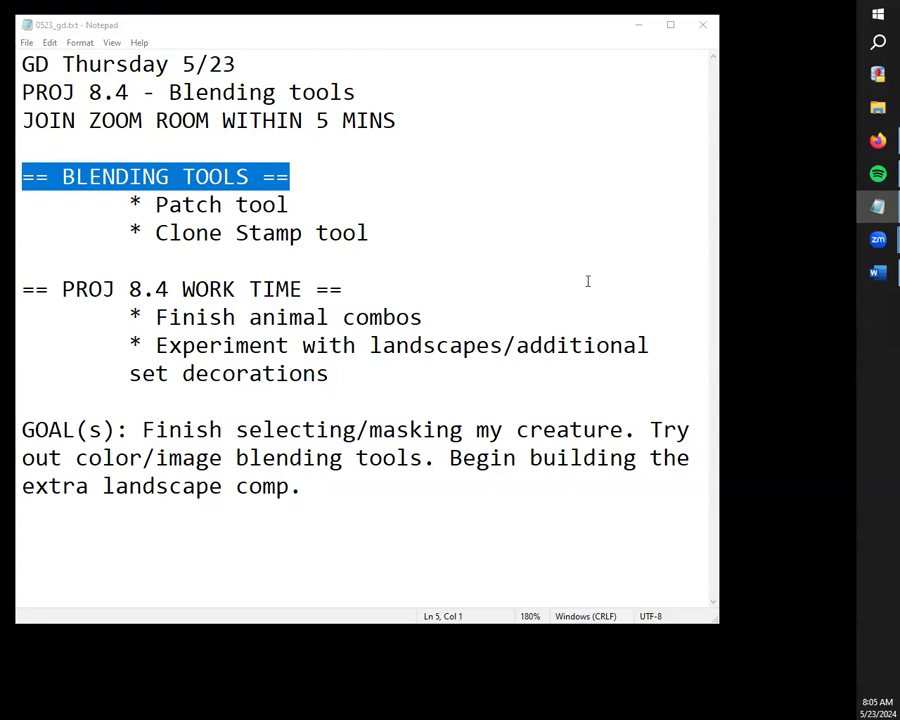
Review the Patch tool and Clone Stamp tool items under Blending Tools in the class notes.
left_click(878, 16)
left_click(335, 171)
mouse_move(307, 209)
left_mouse_down()
mouse_move(211, 205)
mouse_move(106, 217)
mouse_move(401, 240)
mouse_move(116, 244)
left_mouse_up()
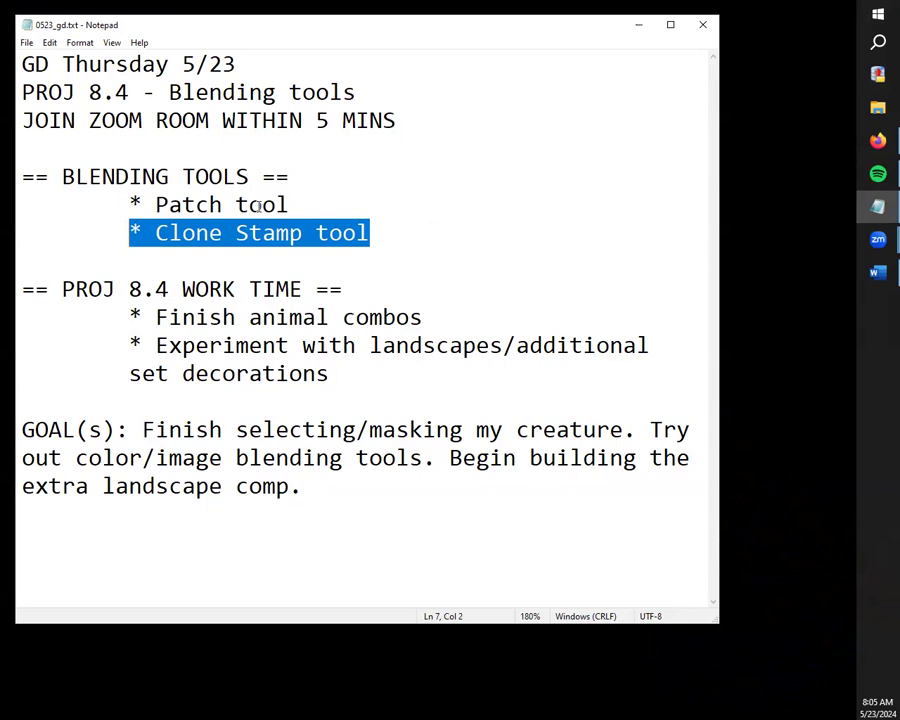
left_click_drag(319, 212, 115, 203)
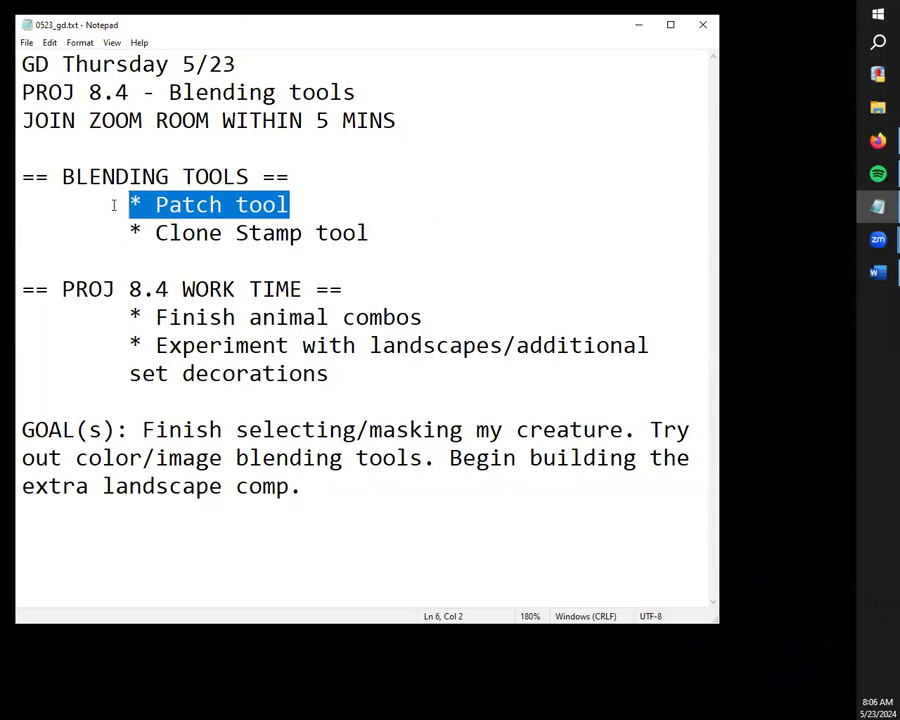
left_click(416, 228)
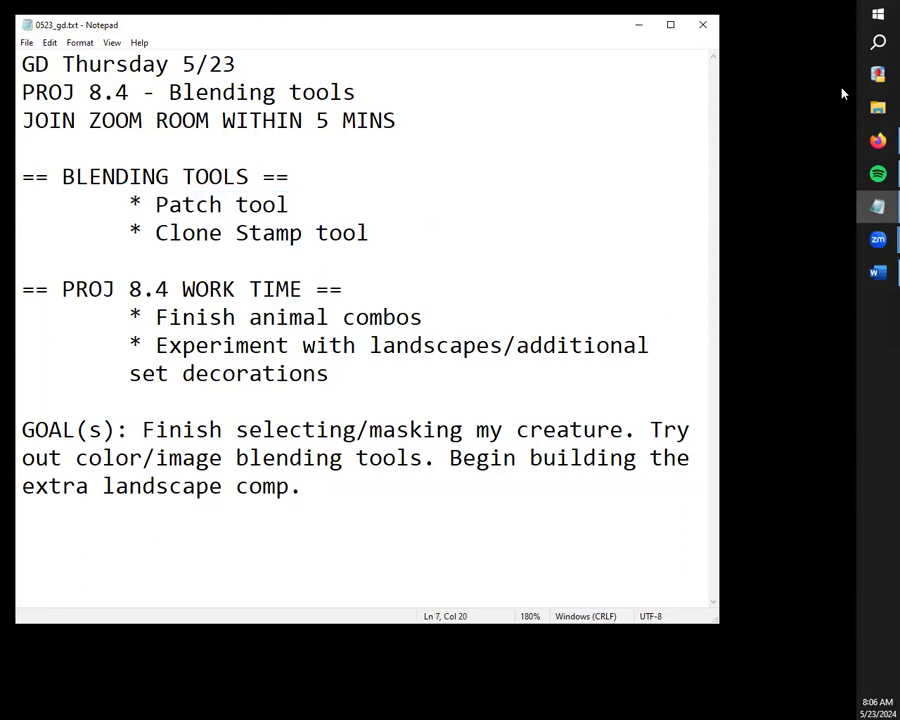
Launch Photoshop and dismiss the What's new window.
left_click(878, 13)
type("phot")
key("Return")
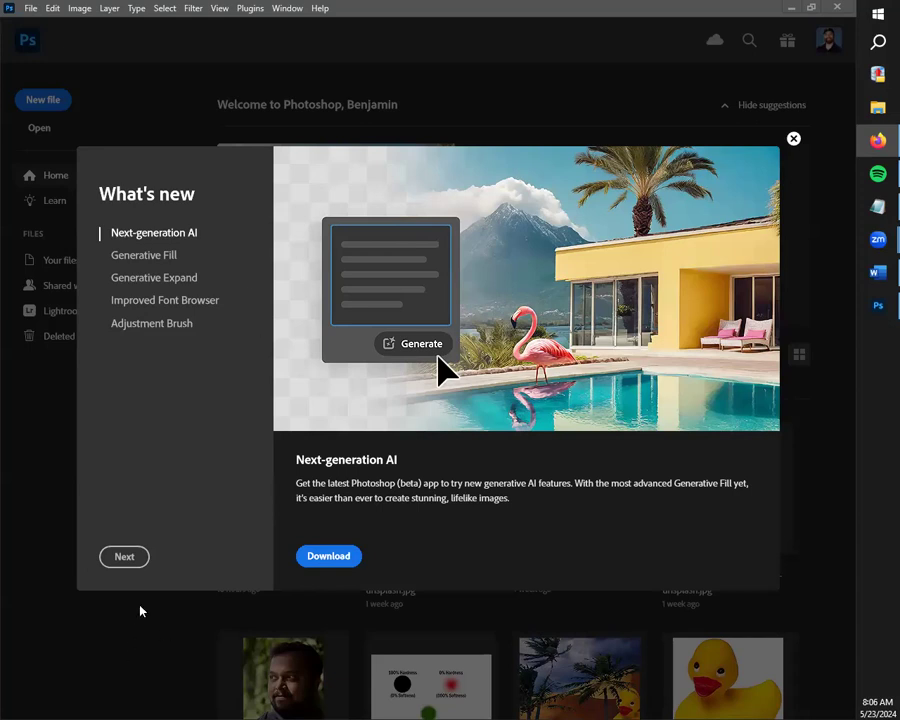
left_click(794, 139)
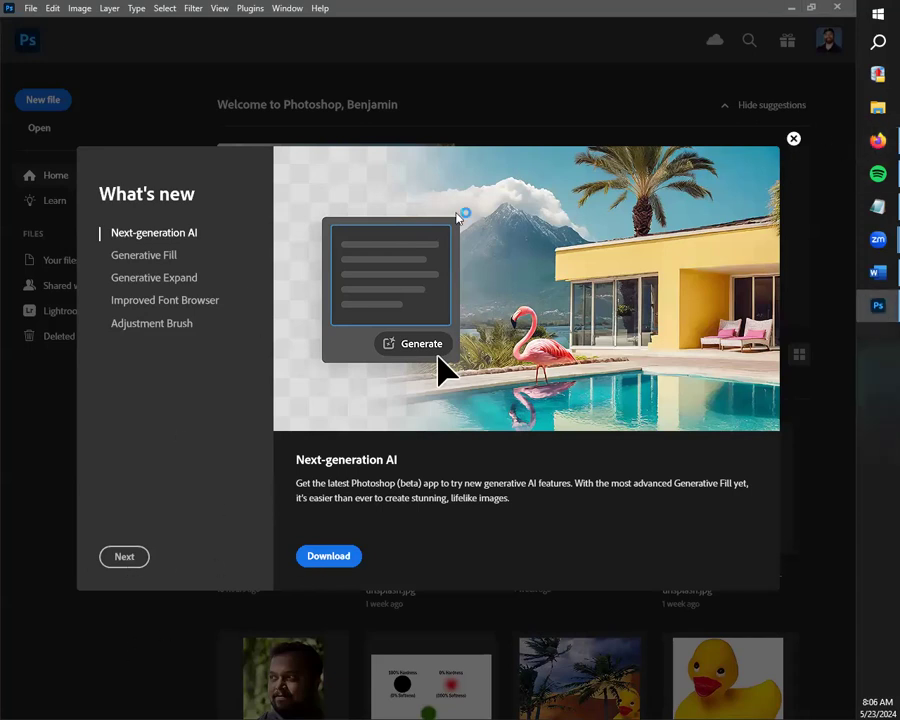
left_click(794, 139)
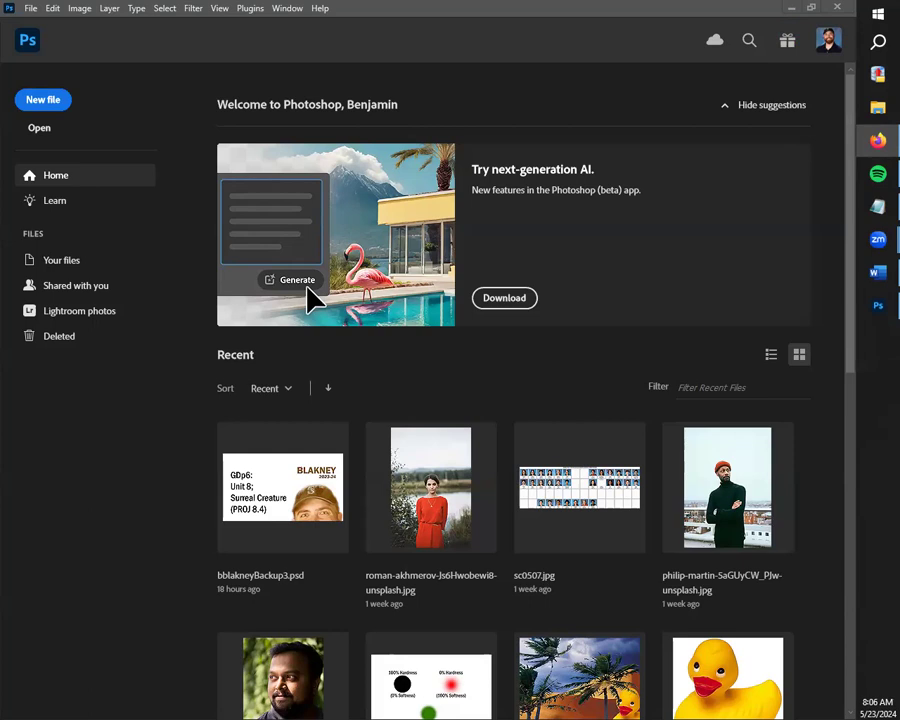
Browse to the OneDrive folder in the Open dialog and display its files as large icons.
left_click(45, 128)
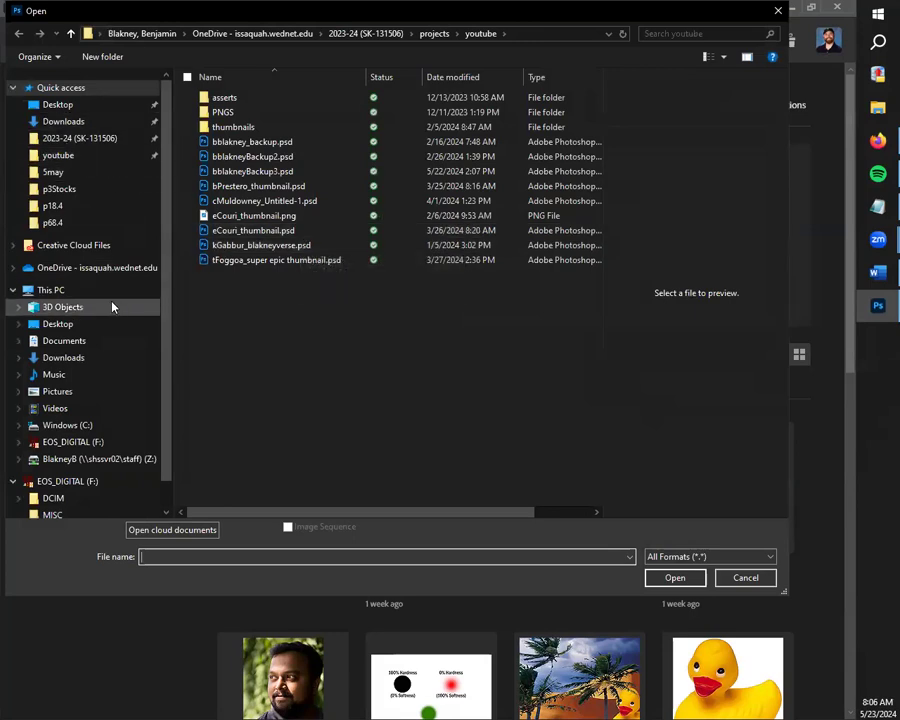
left_click(97, 267)
scroll(331, 413, "down", 1)
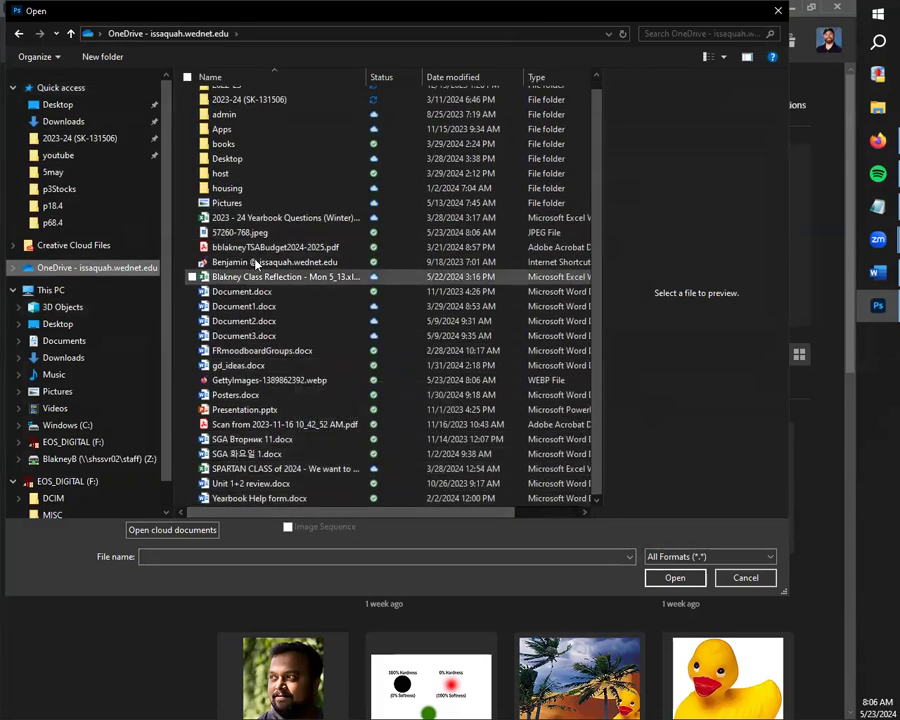
scroll(240, 200, "up", 1)
left_click(706, 58)
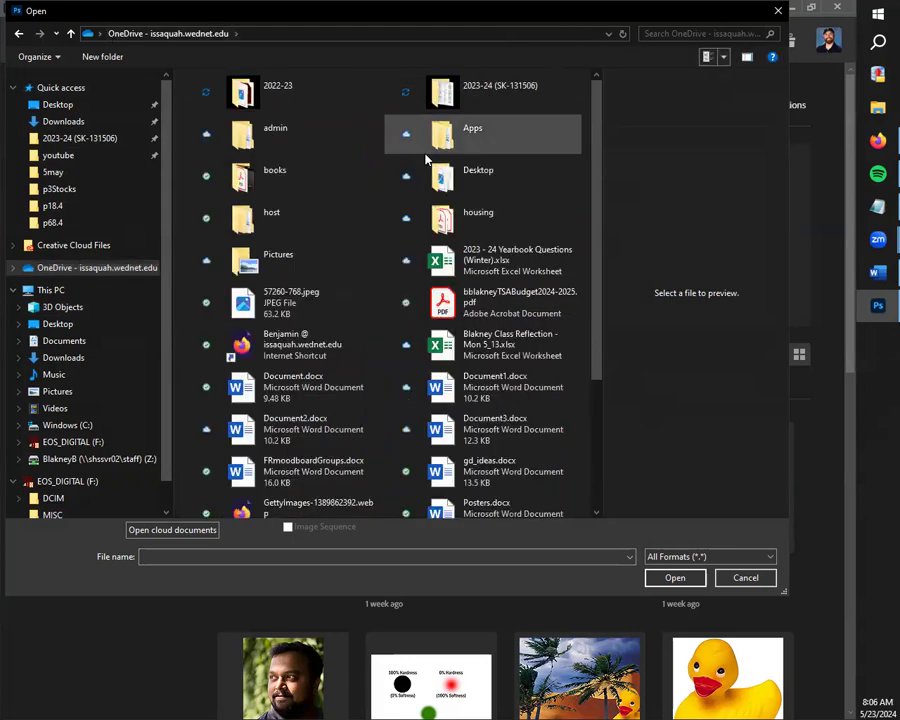
left_click(725, 60)
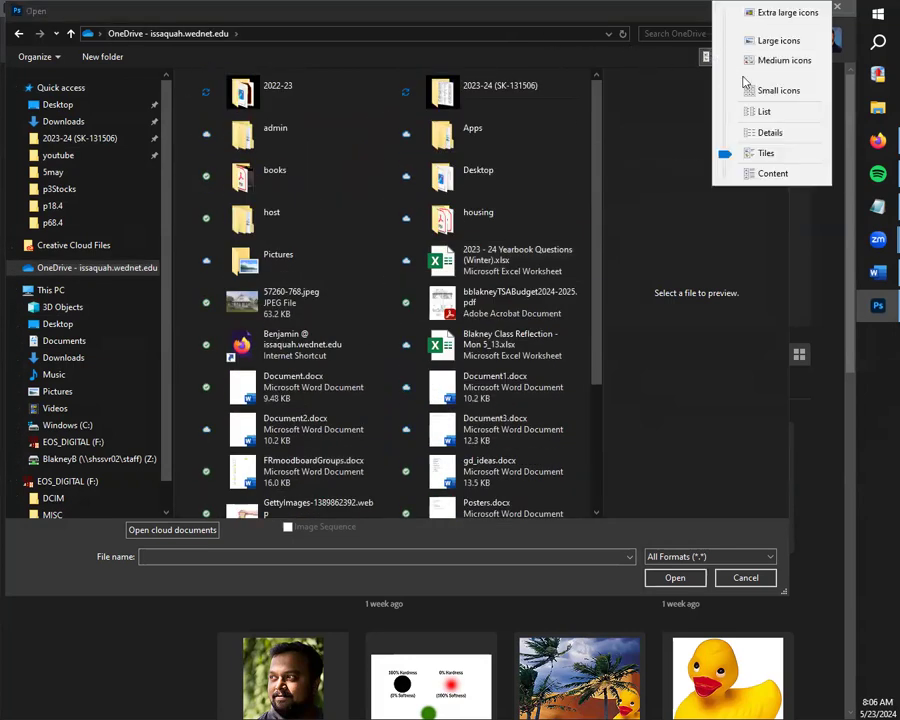
left_click(775, 64)
left_click(718, 57)
left_click(740, 42)
Find the house photo 57260-768.jpeg in the OneDrive folder and open it.
scroll(288, 213, "down", 3)
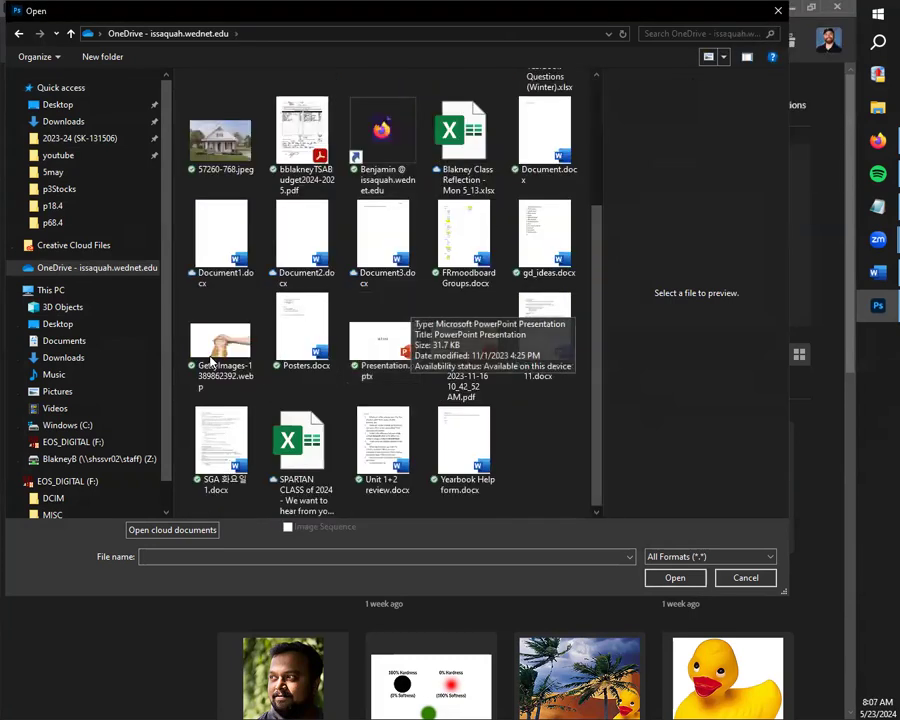
scroll(255, 311, "up", 3)
left_click(230, 330)
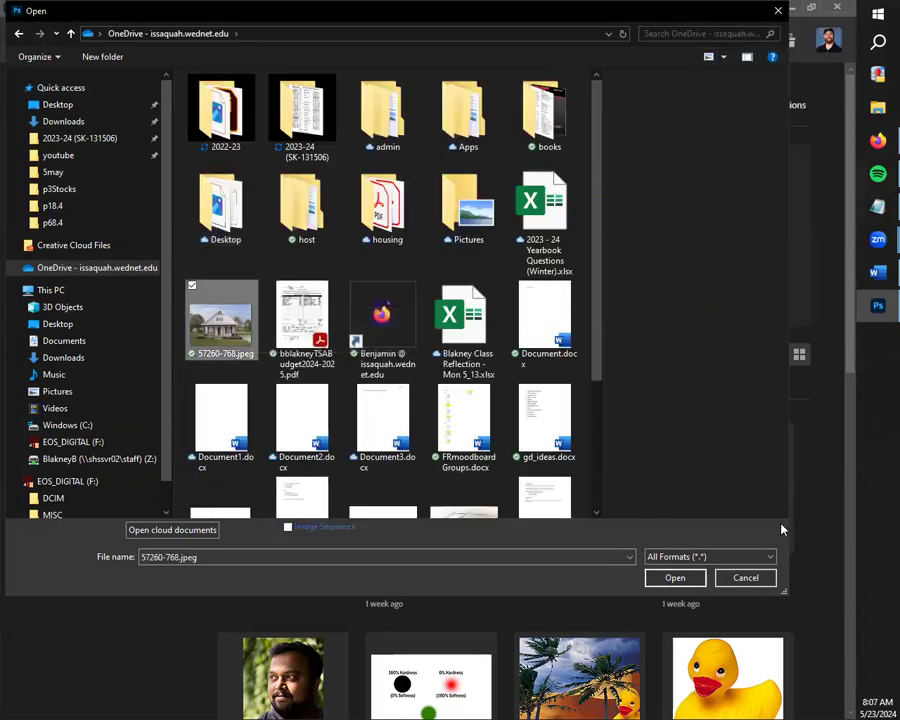
left_click(673, 579)
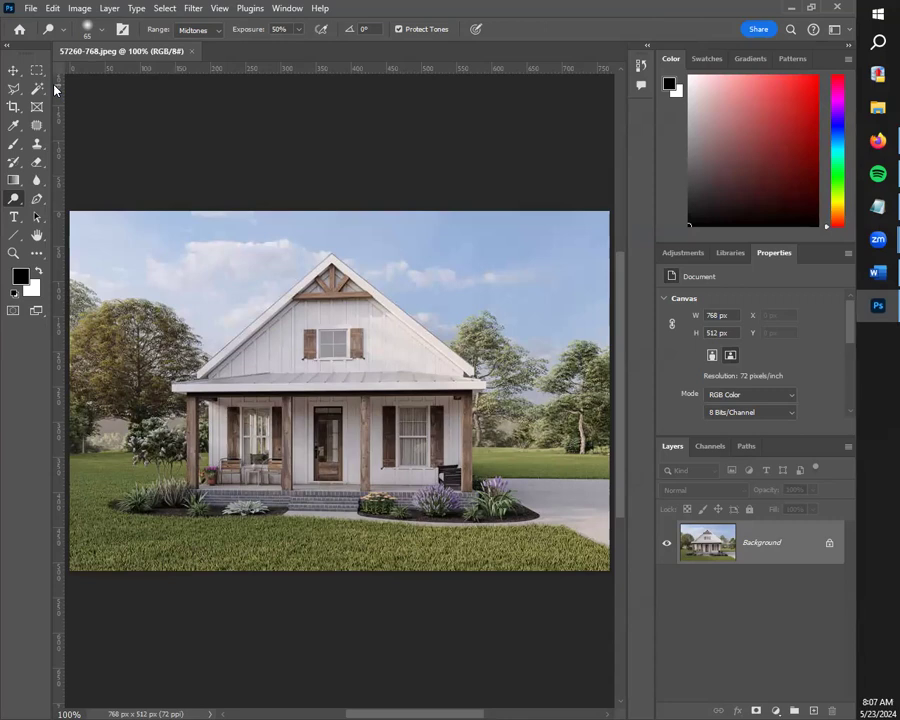
Open the cat photo GettyImages-1389862392.webp from the OneDrive folder, browsing the files as image thumbnails.
left_click(31, 8)
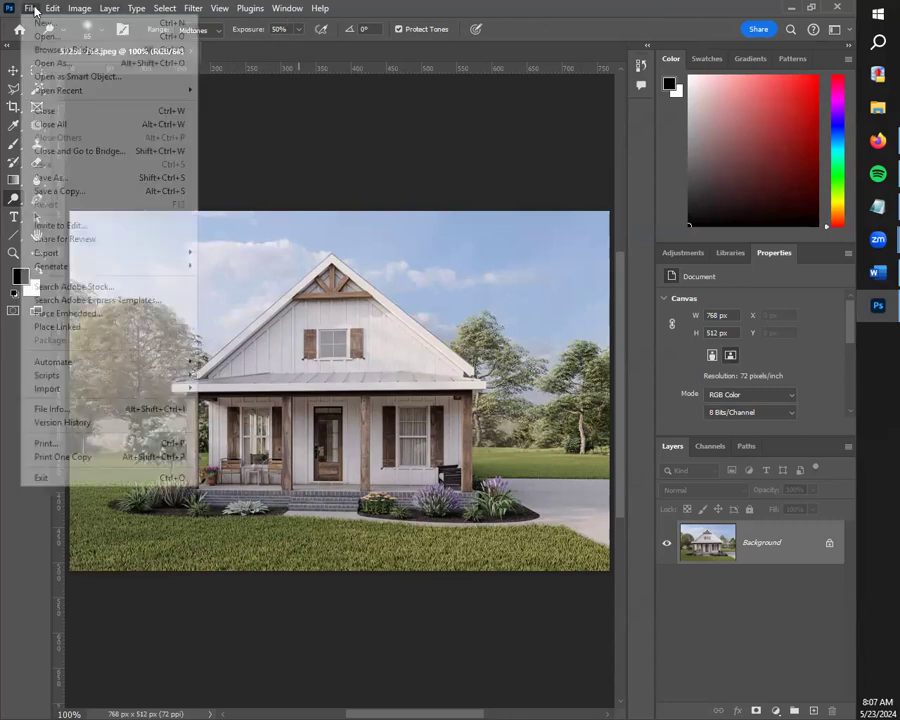
left_click(40, 36)
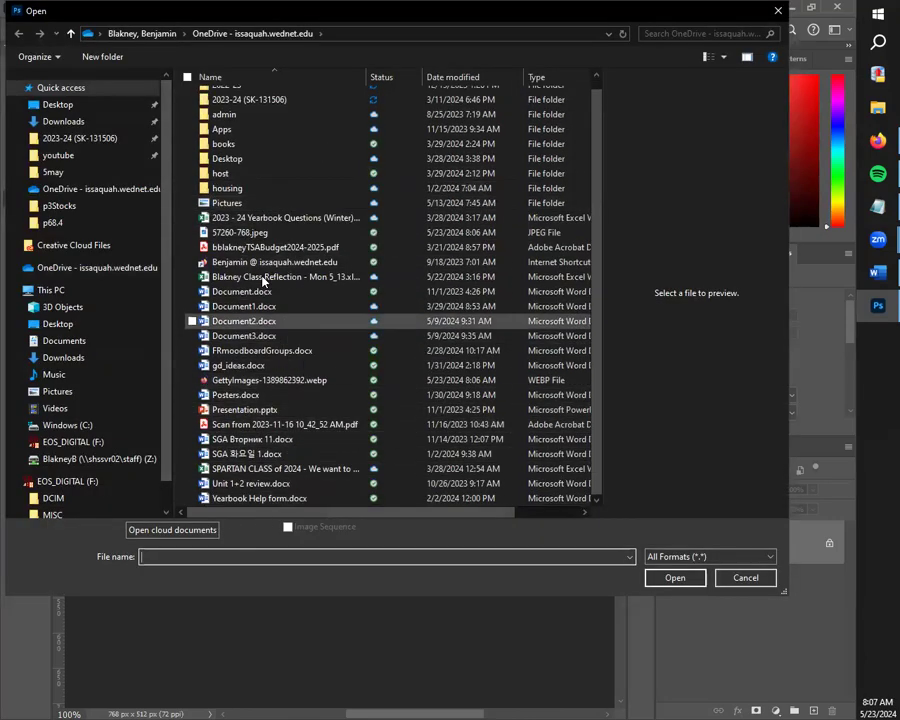
left_click(708, 57)
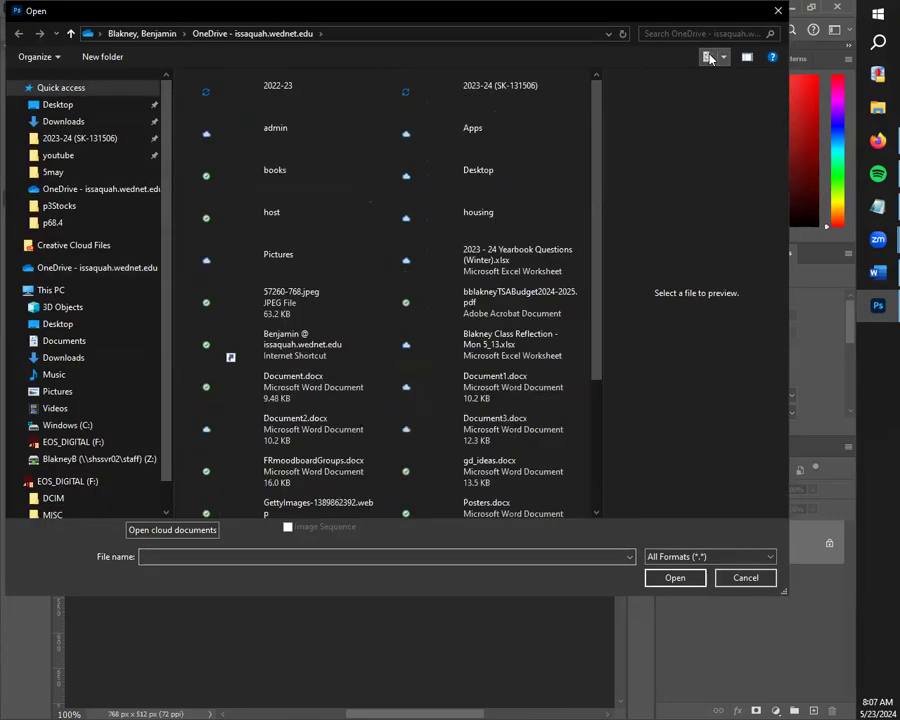
left_click(708, 57)
left_click(708, 57)
scroll(344, 374, "down", 3)
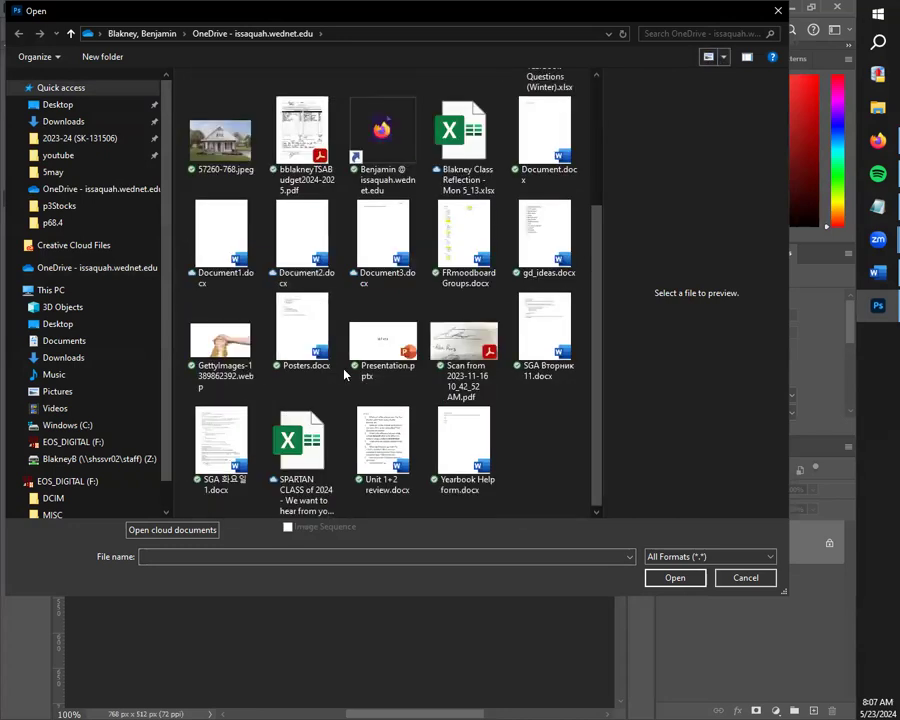
left_click(221, 345)
left_click(674, 579)
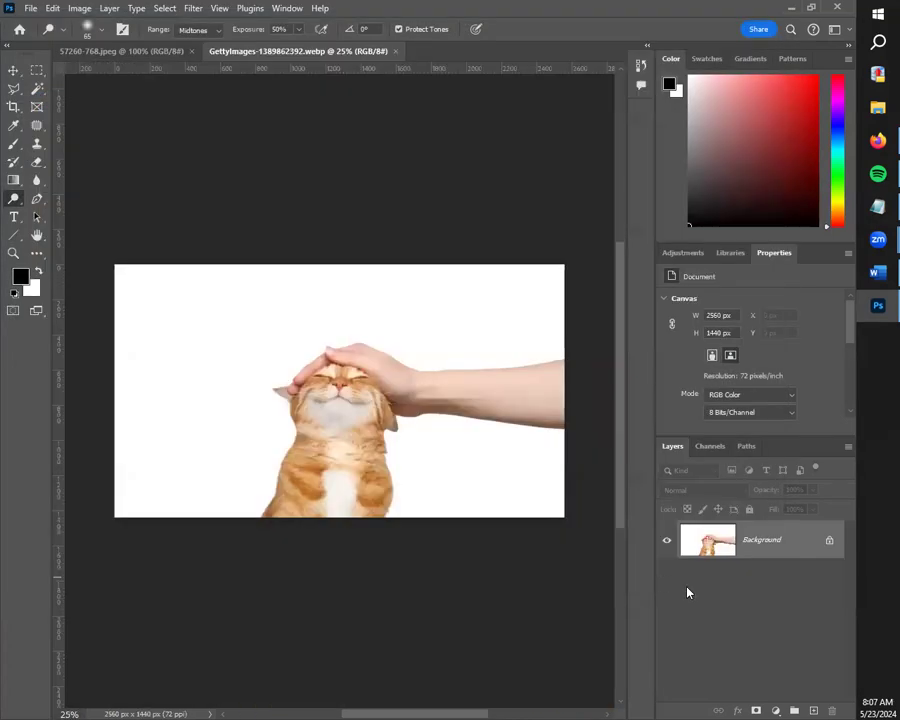
Select the cat's head, ears and body with Quick Selection, then unlock the Background layer and mask it to the selection.
left_click(37, 88)
left_click(90, 100)
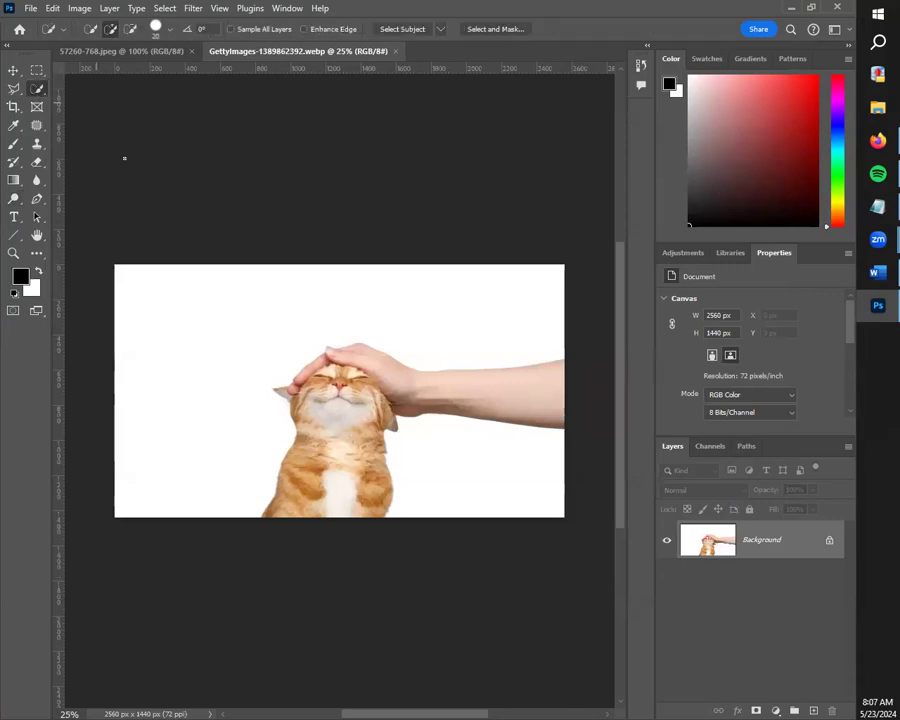
left_click_drag(331, 378, 344, 491)
left_click(385, 412)
left_click(290, 395)
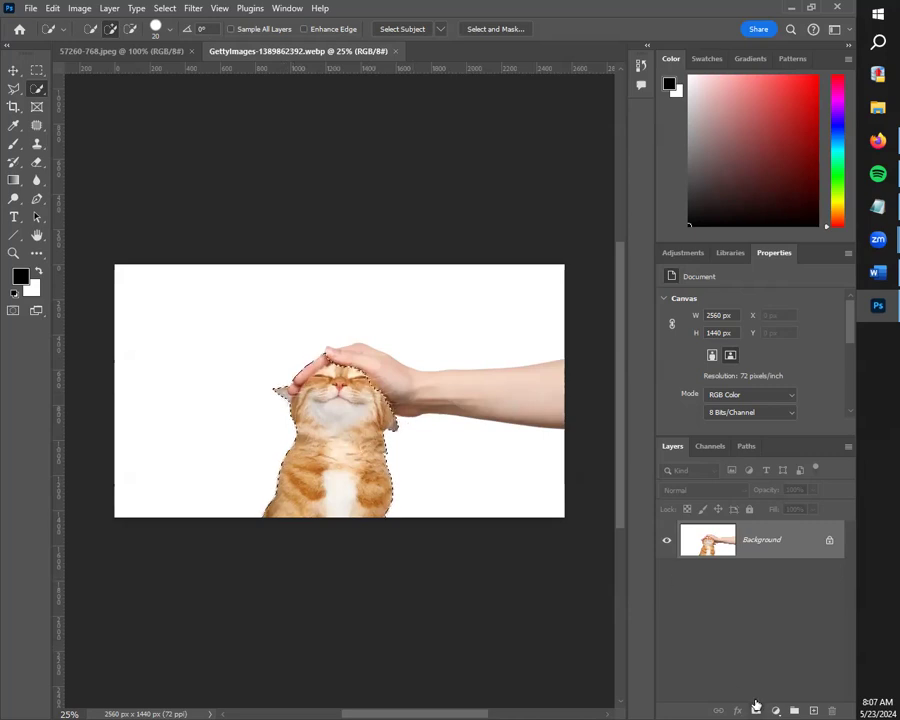
left_click(828, 540)
left_click(755, 709)
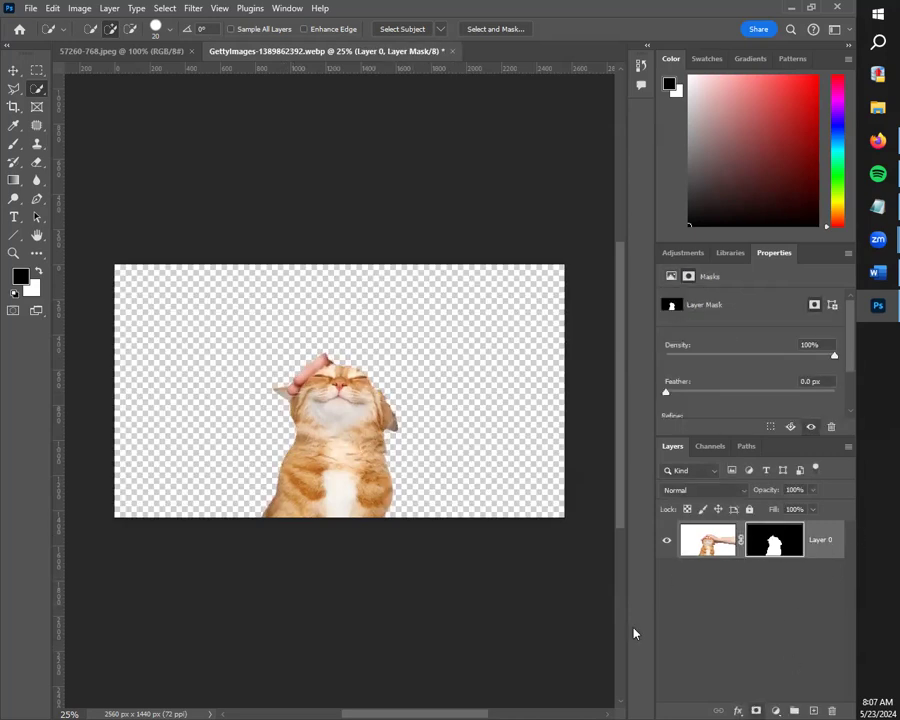
Paint black on the cat's layer mask with a 35 px brush to hide the fingers beside its head.
scroll(397, 393, "up", 5)
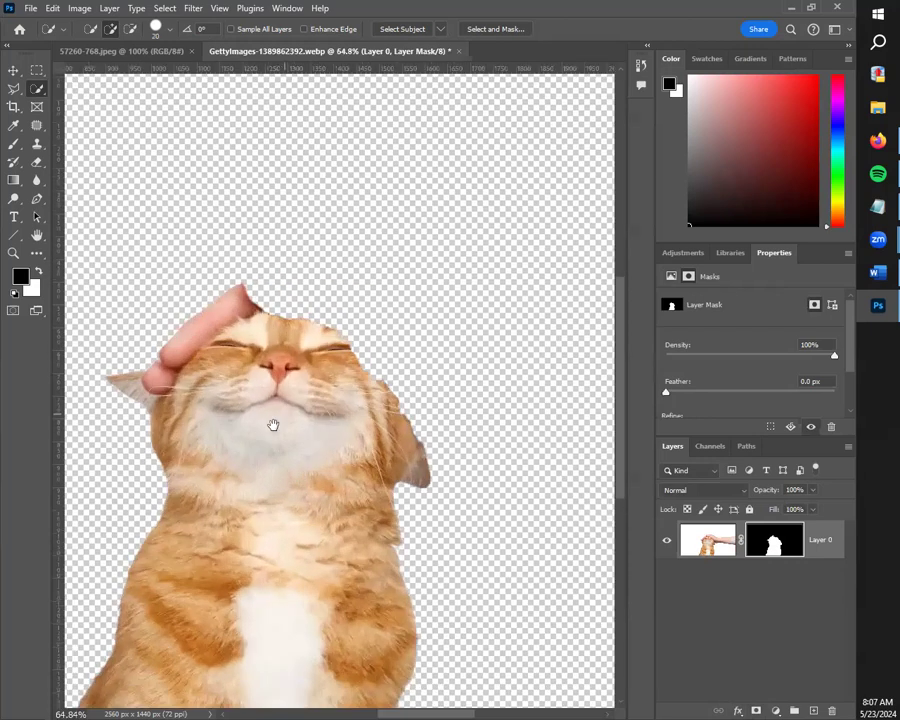
key("b")
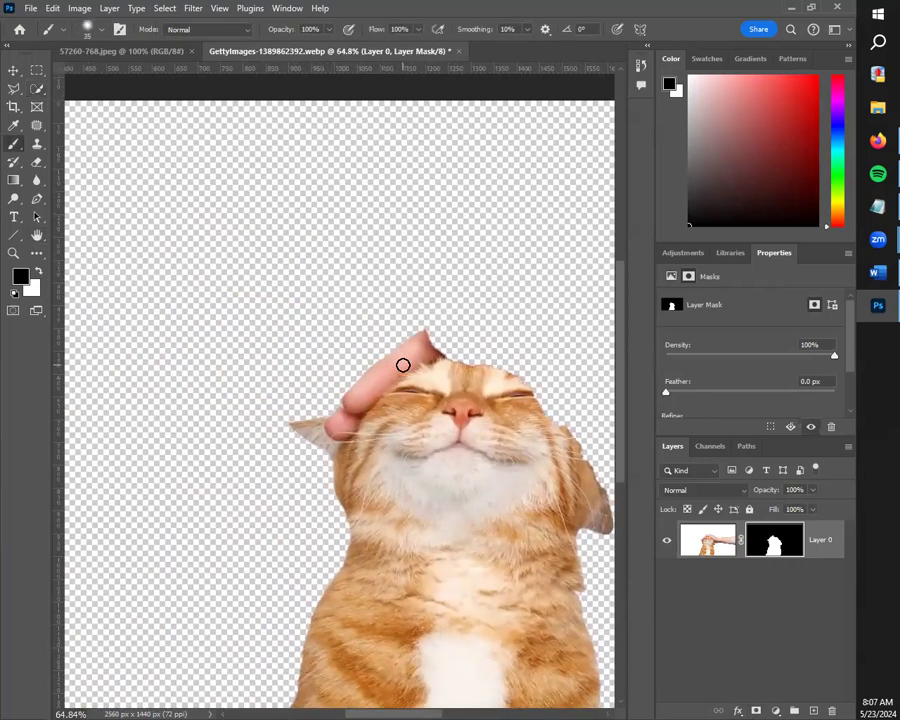
mouse_move(398, 341)
left_mouse_down()
mouse_move(435, 346)
mouse_move(361, 375)
mouse_move(344, 418)
mouse_move(332, 421)
mouse_move(348, 434)
mouse_move(370, 387)
mouse_move(408, 365)
mouse_move(327, 413)
left_mouse_up()
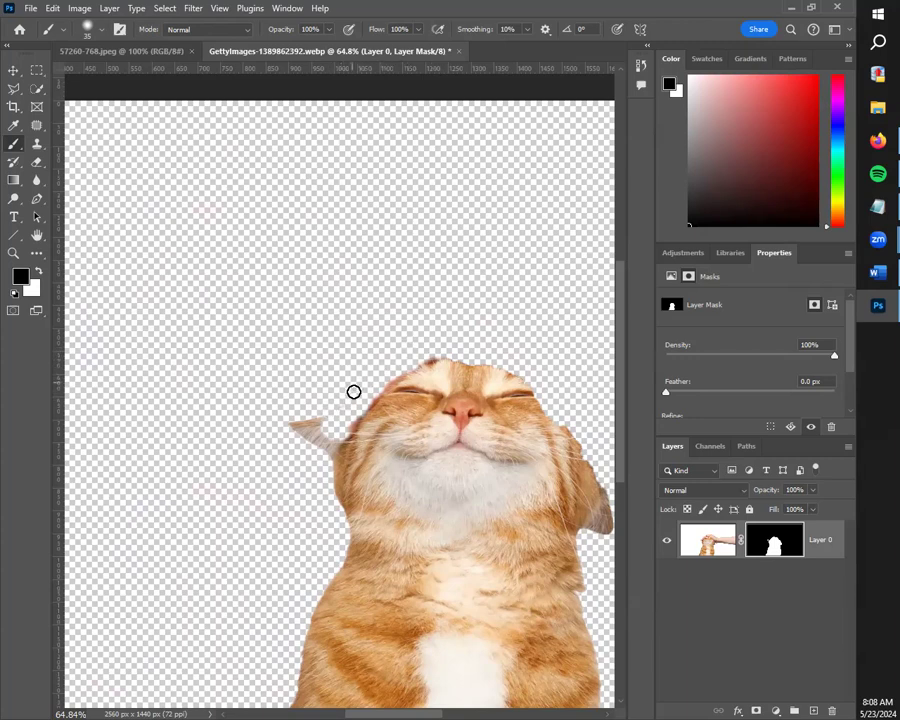
Copy the masked cat layer into the 57260-768.jpeg house document with the Move tool.
left_click_drag(477, 499, 370, 378)
left_click(24, 74)
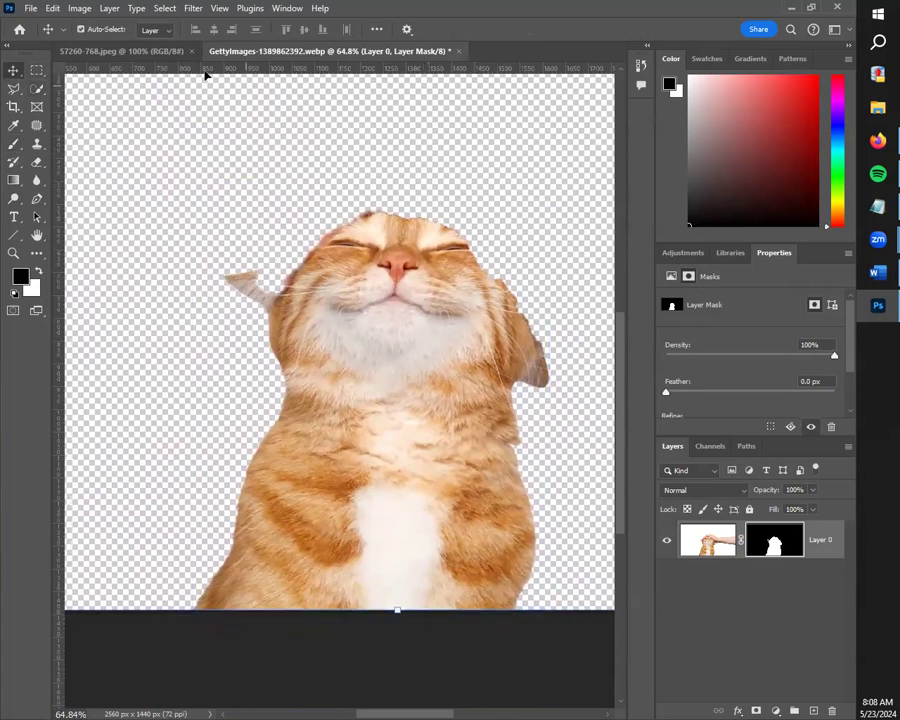
left_click(120, 51)
left_click_drag(185, 130, 348, 263)
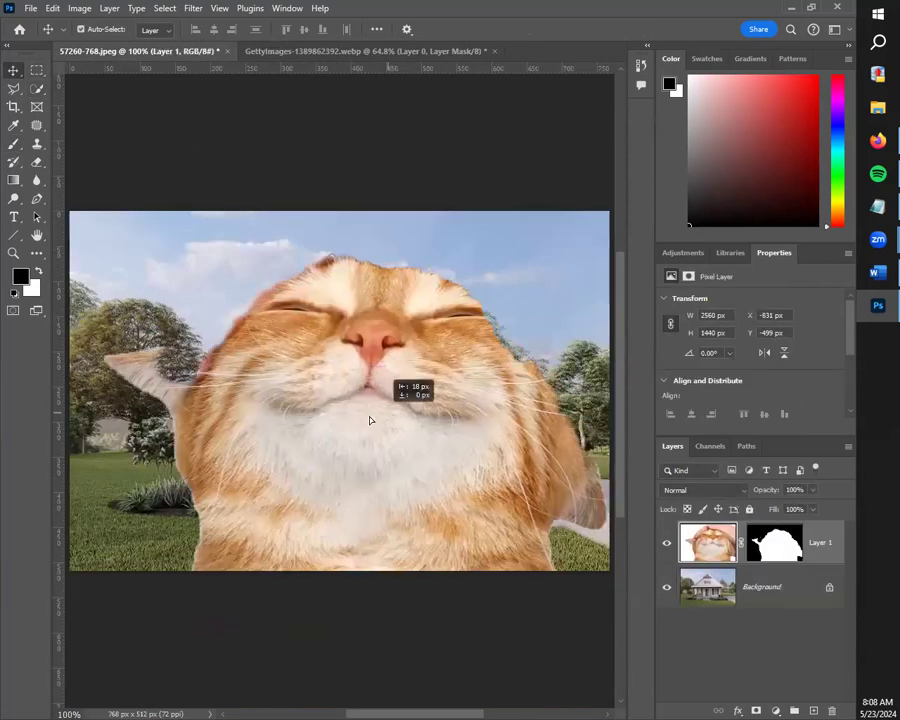
Scale the cat layer to about 62% and centre it over the house at X 384 px, Y 256 px.
scroll(368, 443, "down", 5)
left_click_drag(394, 346, 395, 396)
left_click_drag(396, 464, 396, 442)
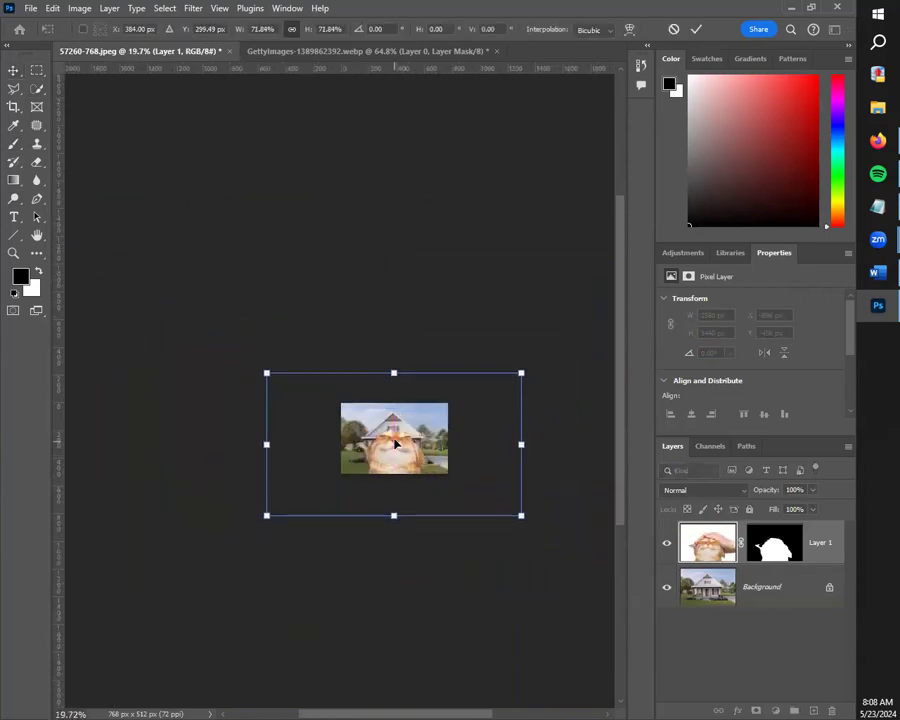
mouse_move(395, 374)
left_mouse_down()
mouse_move(401, 407)
mouse_move(401, 395)
left_mouse_up()
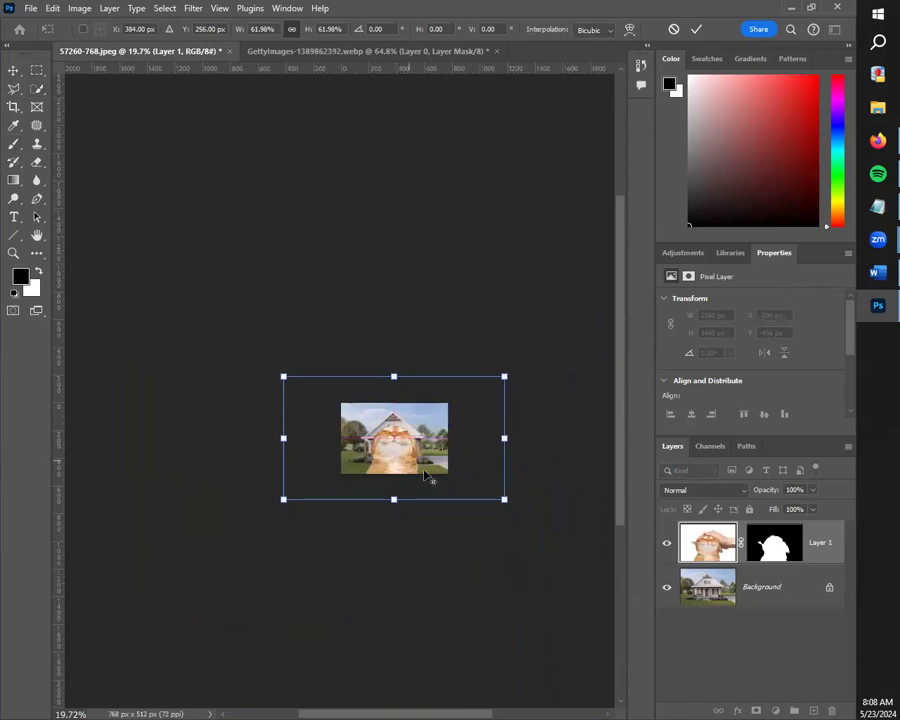
scroll(420, 463, "up", 2)
scroll(420, 463, "up", 3)
scroll(351, 440, "up", 1)
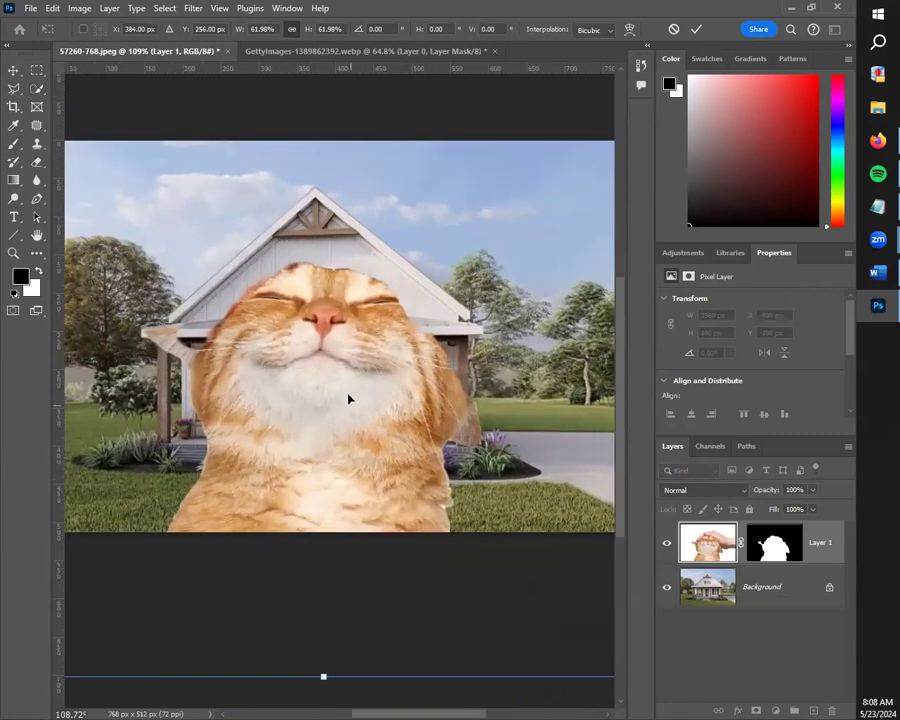
left_click_drag(390, 422, 374, 418)
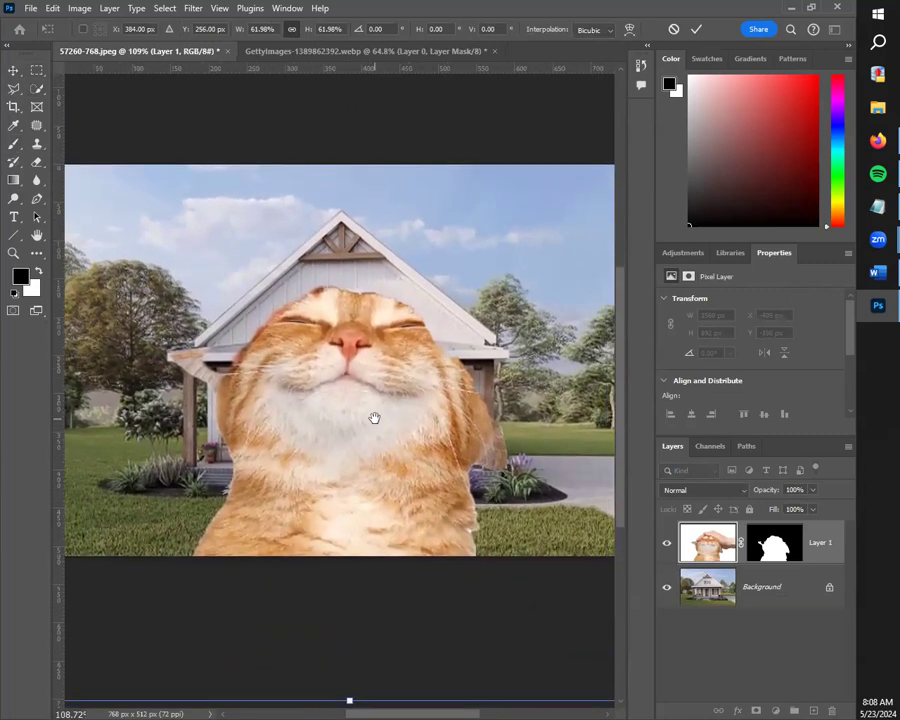
Hide the cat layer, then unlock the house layer and mask it to a Quick Selection of the house without the sky.
left_click(668, 545)
left_click(828, 587)
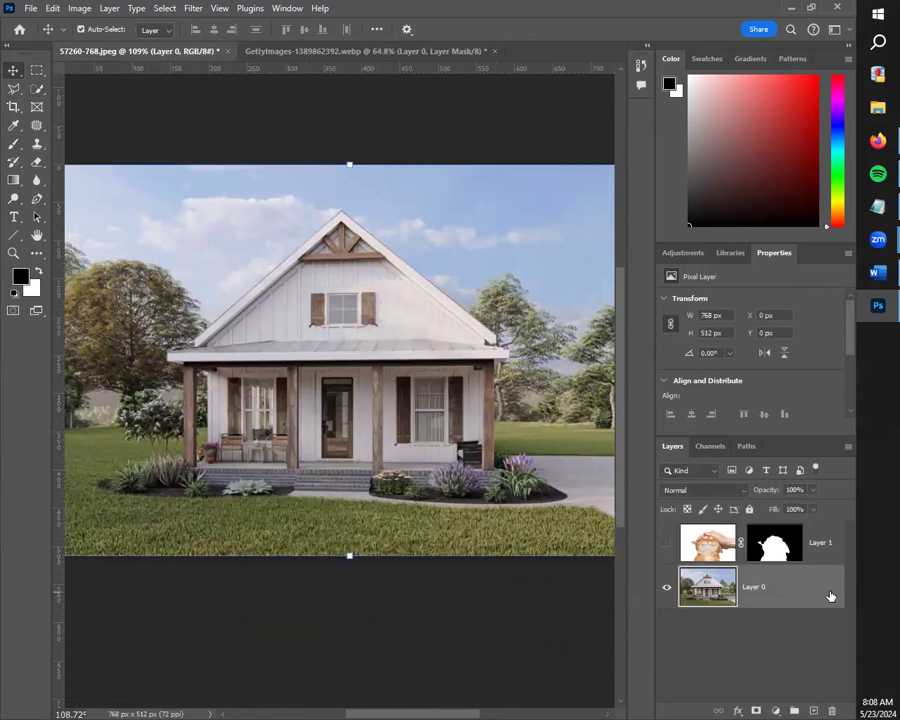
left_click(39, 91)
mouse_move(349, 305)
left_mouse_down()
mouse_move(356, 329)
mouse_move(307, 436)
mouse_move(236, 451)
mouse_move(215, 440)
mouse_move(215, 378)
mouse_move(209, 438)
mouse_move(247, 472)
mouse_move(400, 467)
mouse_move(404, 398)
mouse_move(466, 431)
mouse_move(465, 363)
mouse_move(478, 424)
mouse_move(448, 486)
mouse_move(255, 485)
mouse_move(190, 443)
mouse_move(197, 364)
mouse_move(327, 269)
mouse_move(343, 233)
mouse_move(308, 244)
mouse_move(200, 332)
mouse_move(313, 293)
left_mouse_up()
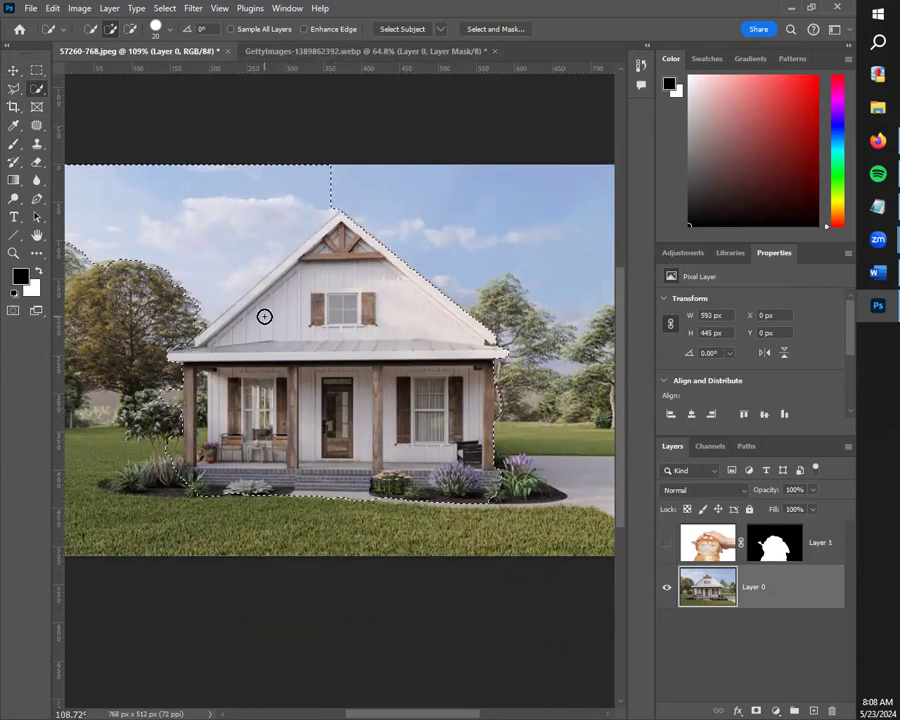
left_click_drag(276, 325, 330, 332)
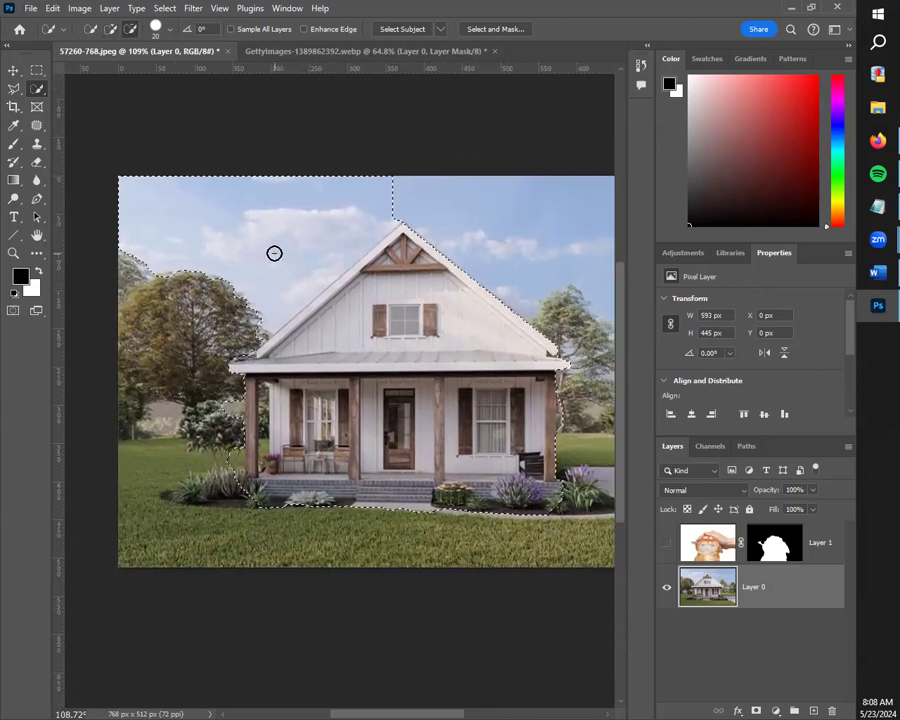
left_click_drag(281, 194, 235, 243)
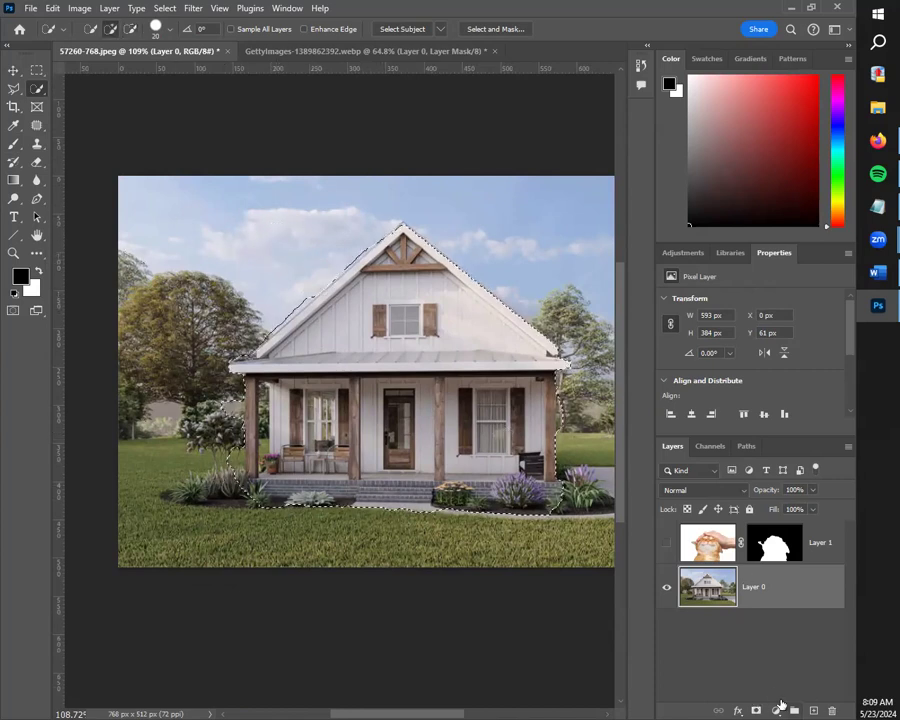
left_click(756, 708)
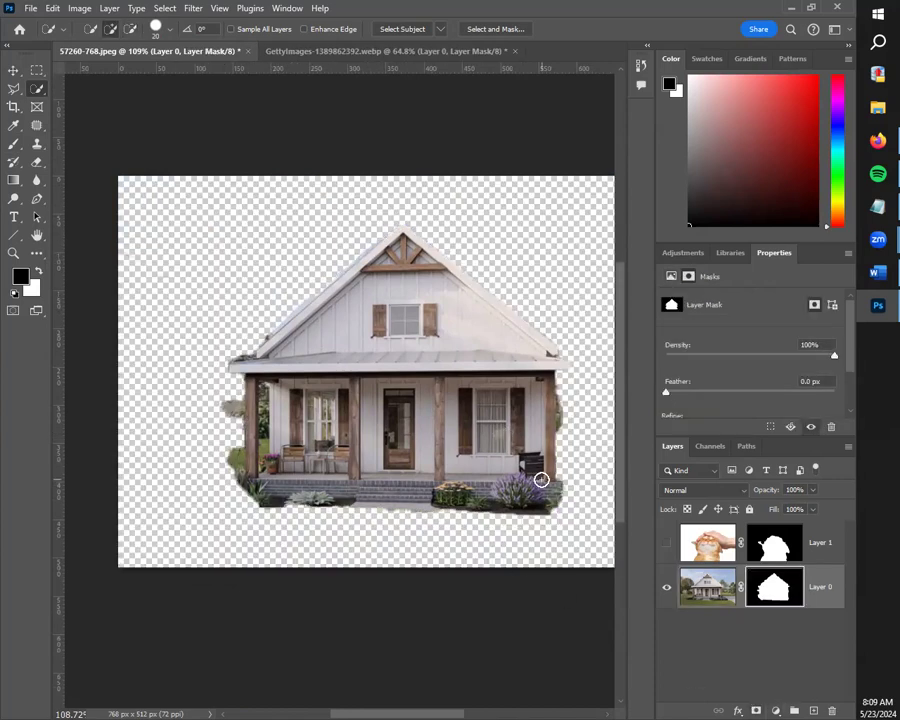
Show the cat layer again and move the cat slightly lower over the house.
left_click(668, 543)
left_click(12, 66)
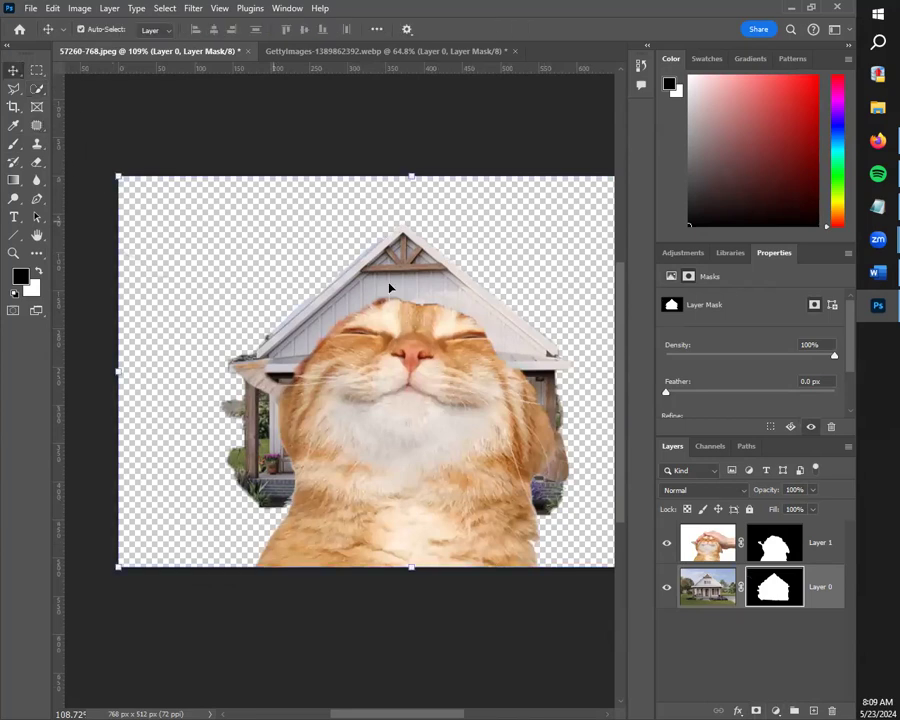
left_click_drag(383, 682, 304, 665)
mouse_move(339, 452)
left_mouse_down()
mouse_move(348, 468)
mouse_move(352, 448)
left_mouse_up()
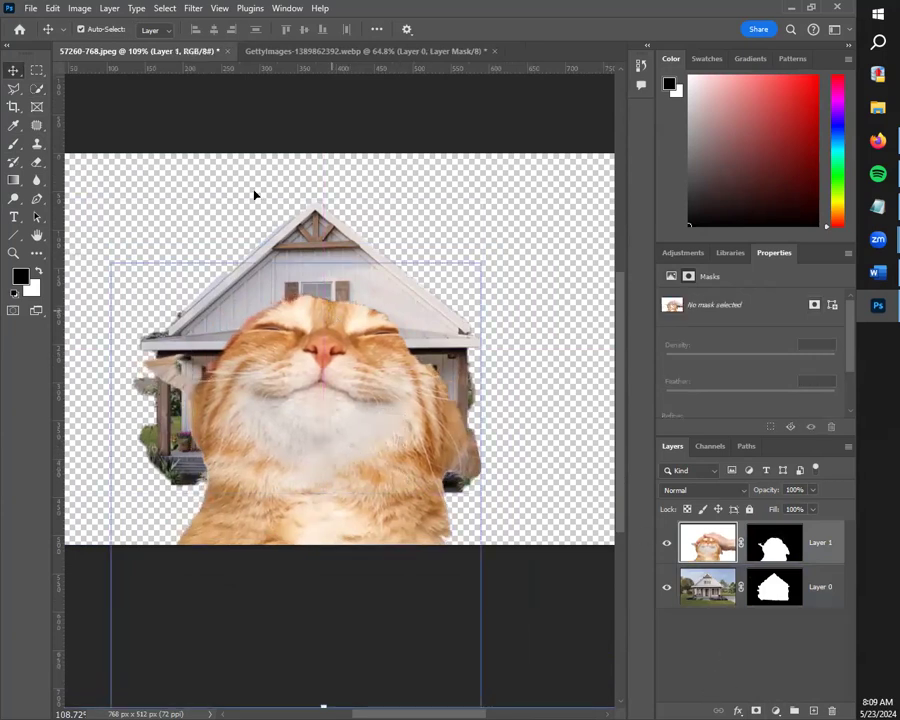
Look through the healing tools, trying the Spot Healing Brush, and activate the Patch tool.
left_click(36, 125)
right_click(36, 125)
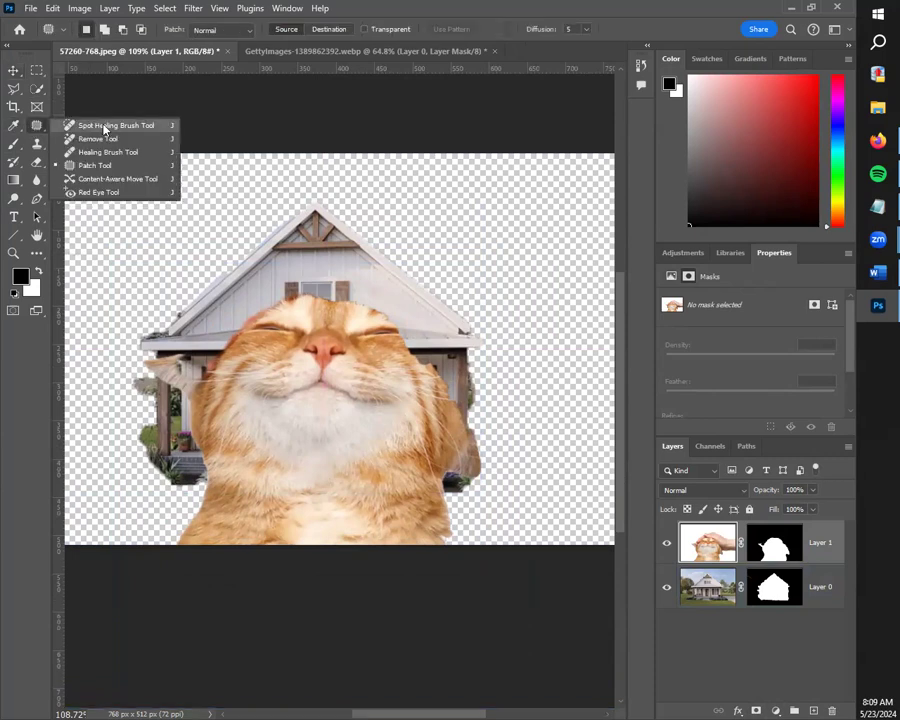
left_click(100, 124)
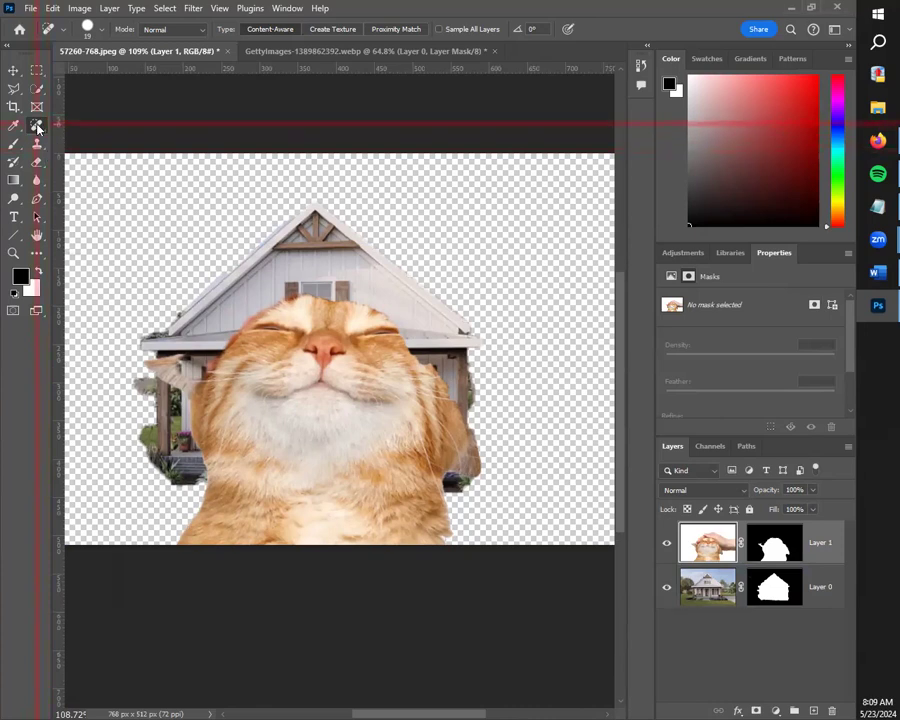
right_click(37, 128)
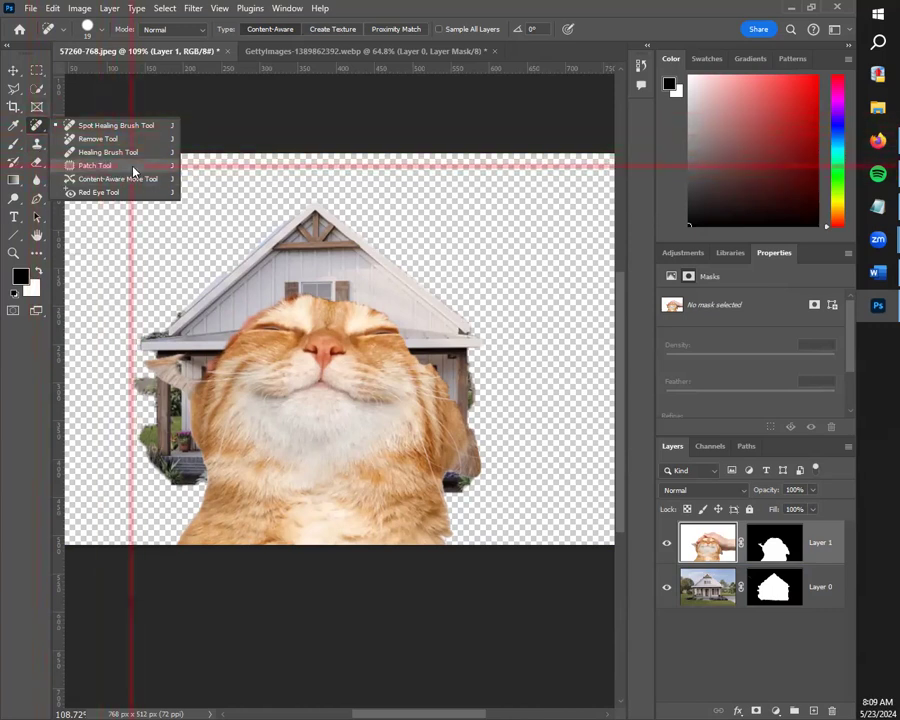
left_click(110, 125)
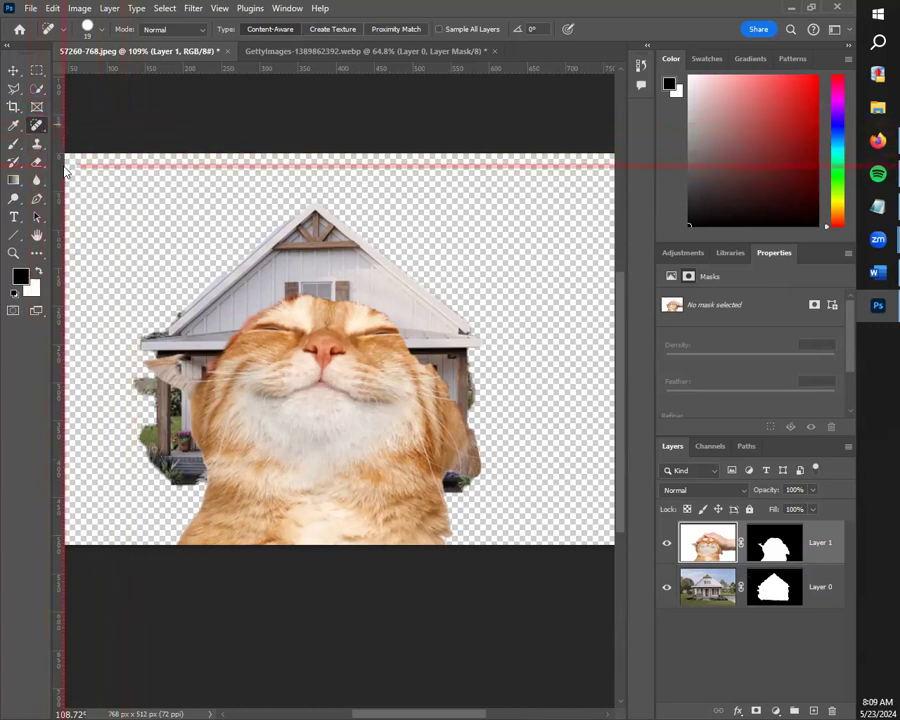
key("shift+j")
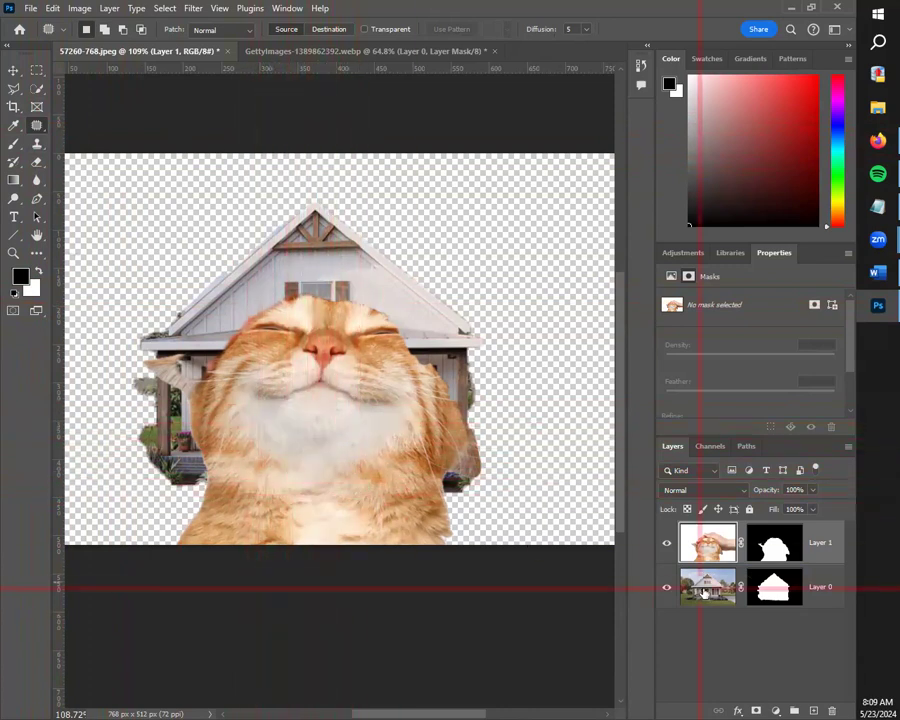
Target the cat layer's image rather than its mask and patch about 182 × 114 px of the chest with the cat's face, then deselect.
left_click(713, 548)
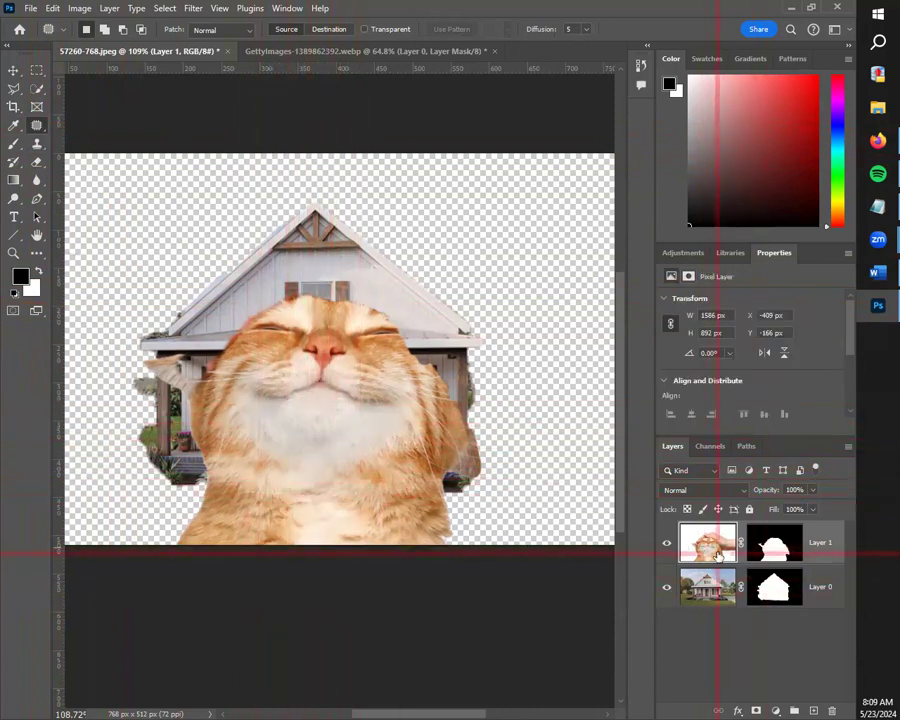
left_click(779, 547)
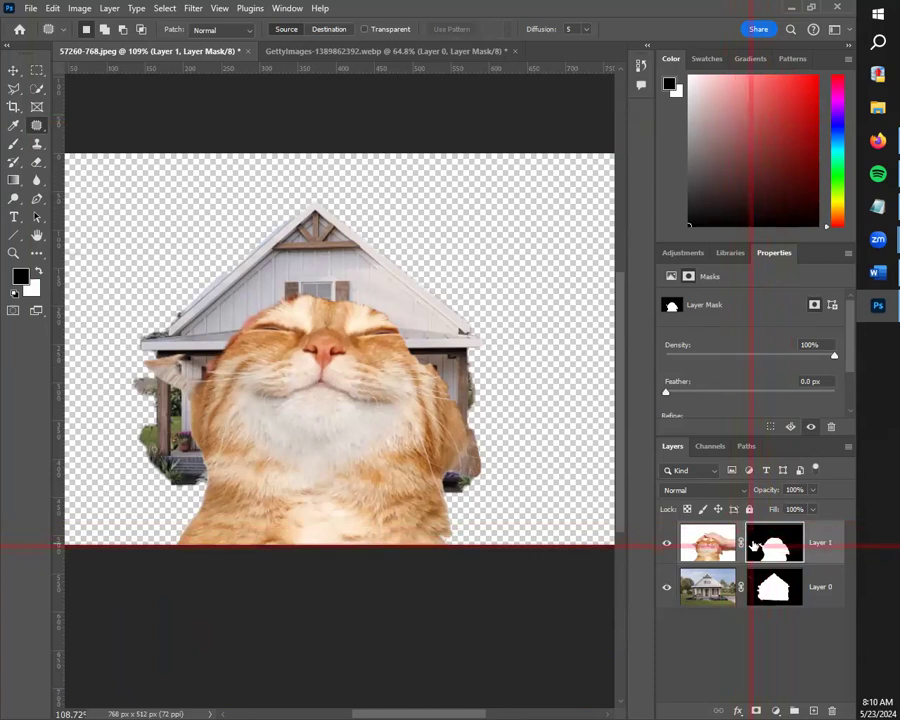
left_click(697, 556)
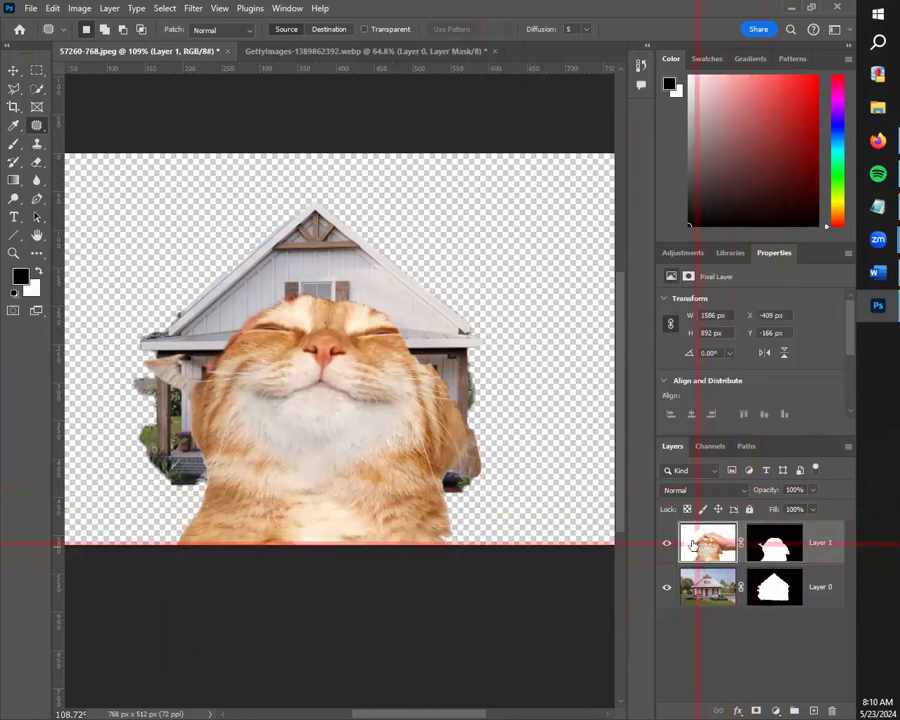
mouse_move(299, 454)
left_mouse_down()
mouse_move(290, 525)
mouse_move(385, 523)
mouse_move(365, 469)
mouse_move(301, 456)
left_mouse_up()
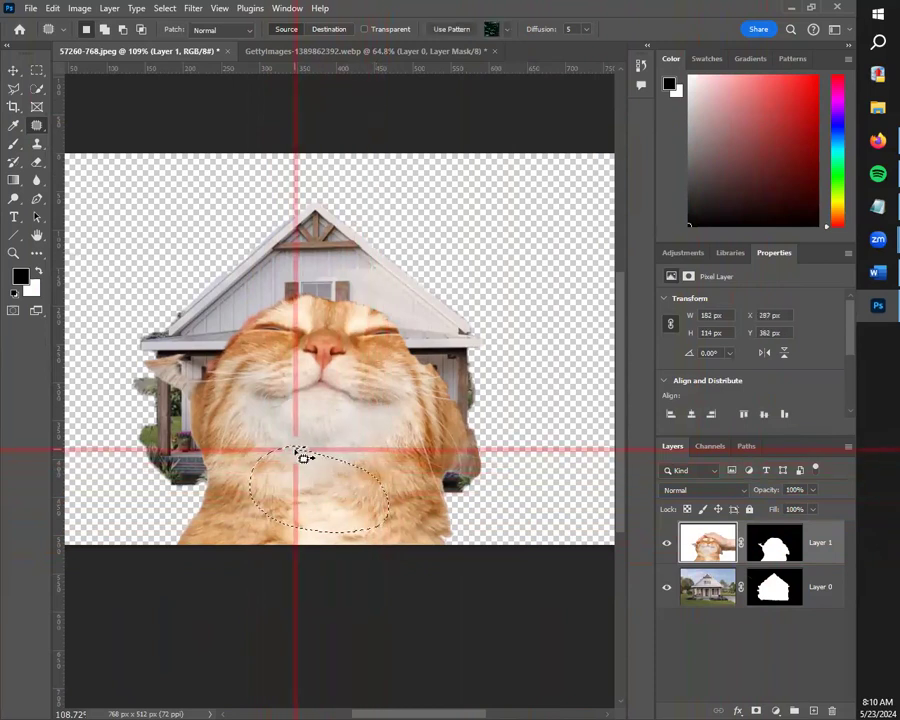
left_click_drag(252, 494, 302, 365)
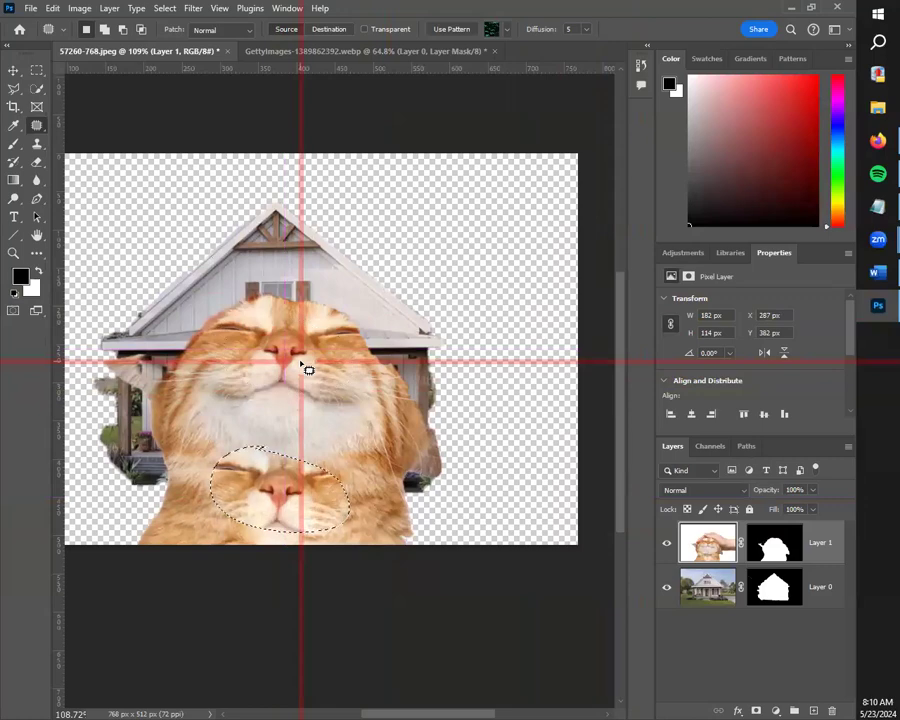
key("v")
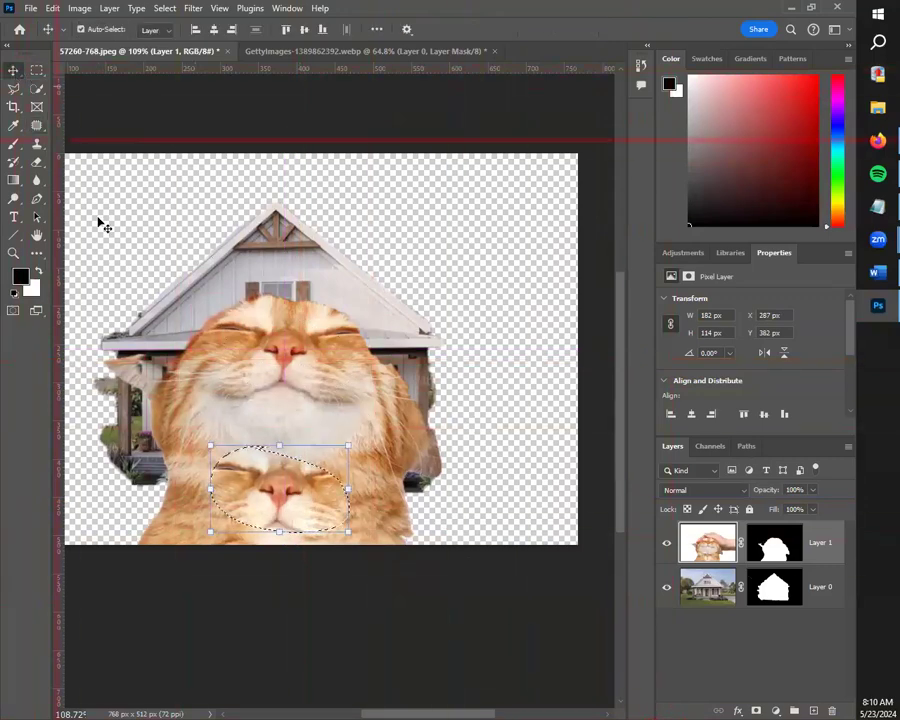
key("ctrl+d")
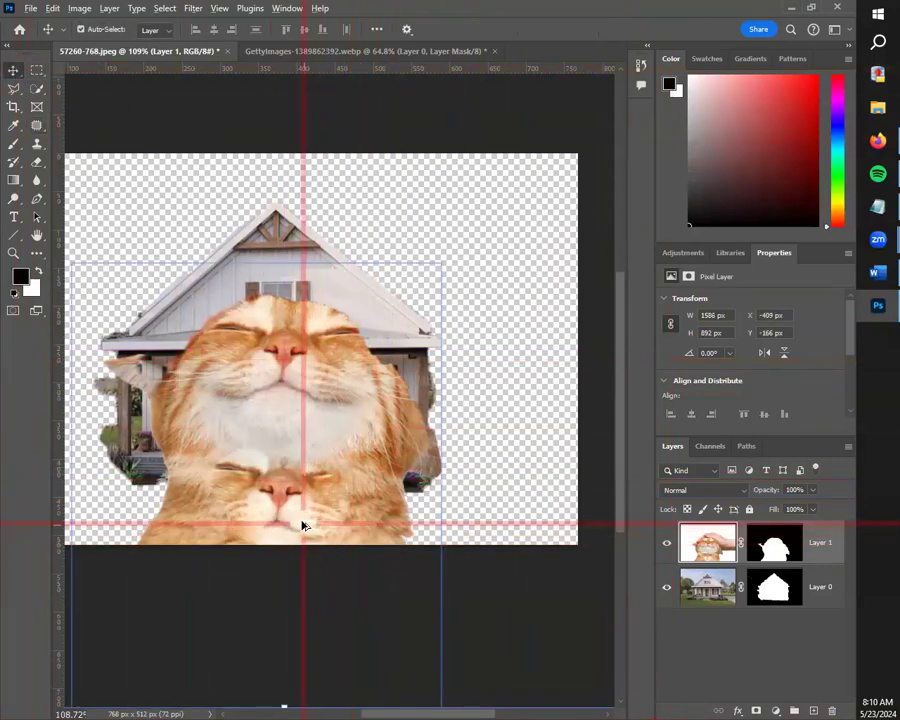
Inspect the patched chest up close, undo the patch and clear the selection.
scroll(303, 520, "up", 5)
scroll(299, 518, "up", 1)
left_click_drag(300, 520, 475, 501)
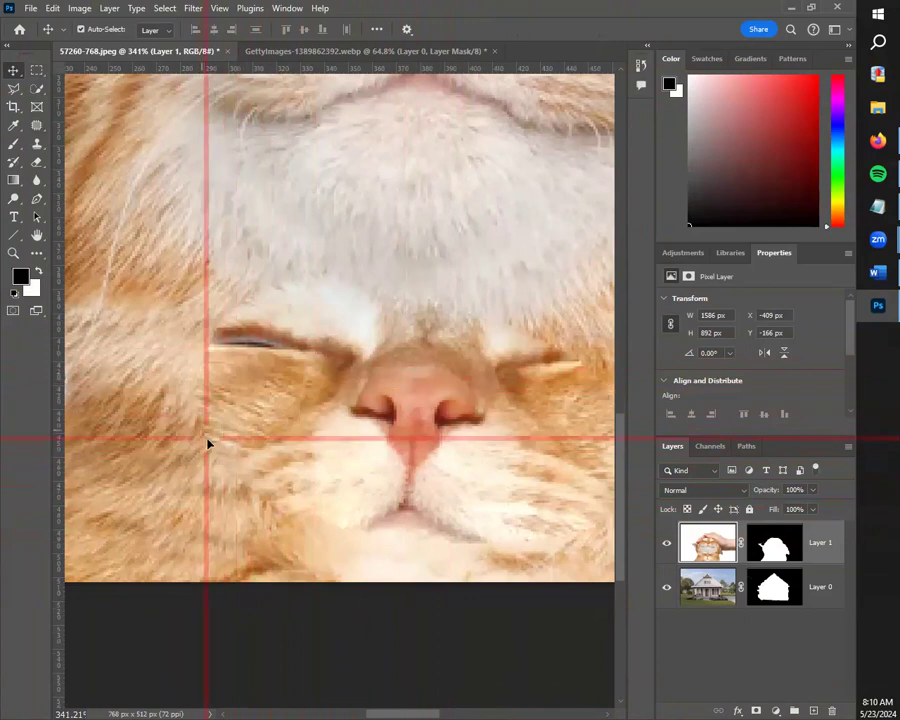
scroll(303, 380, "down", 5)
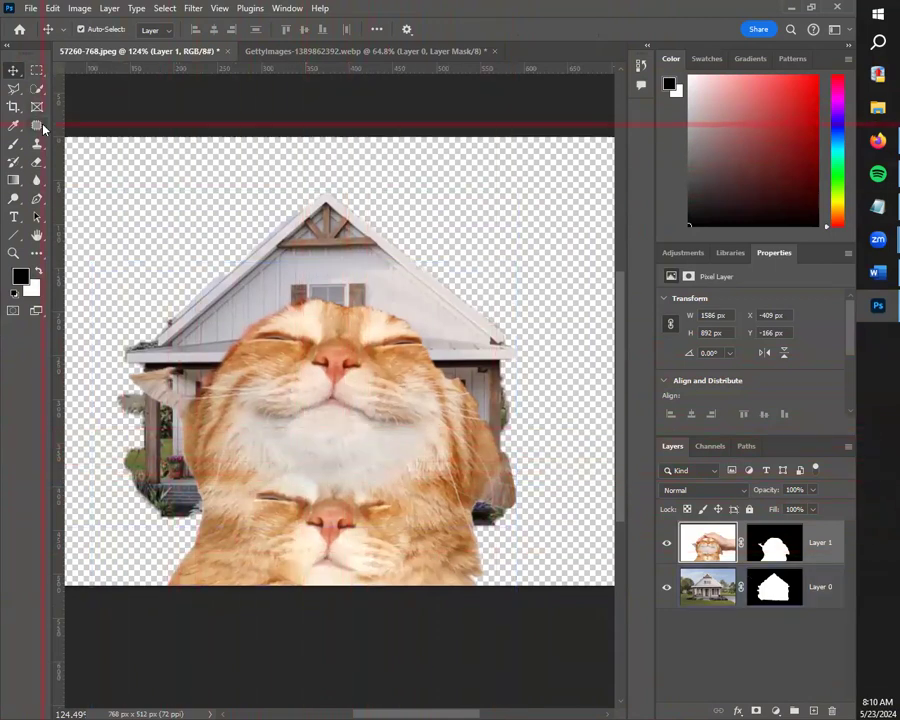
key("ctrl+z")
key("ctrl+z")
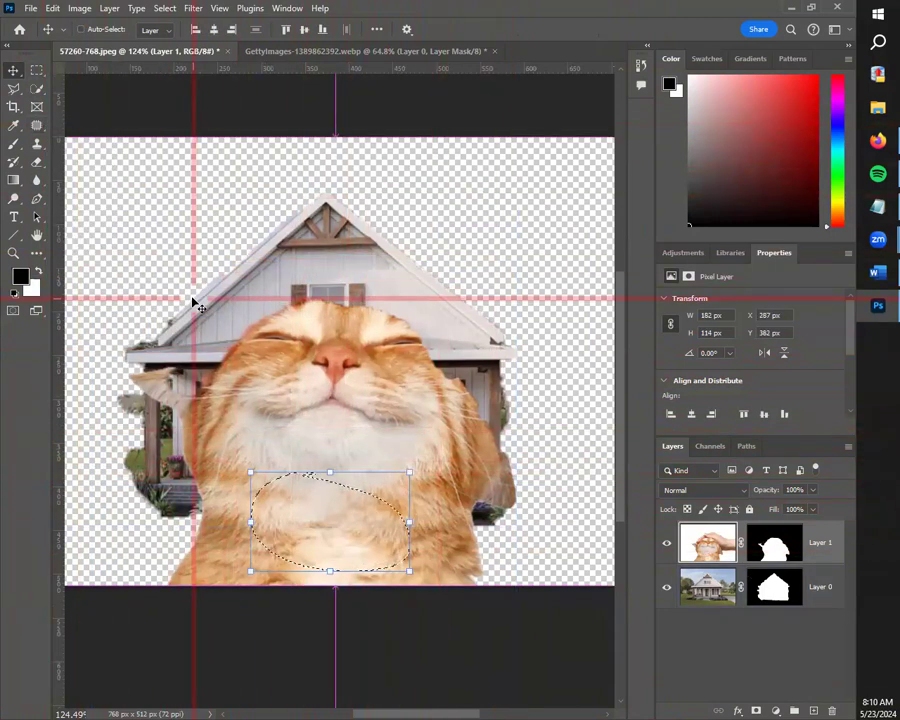
key("ctrl+d")
Outline an oval of about 150 × 104 px around the gable window and patch the cat layer's forehead there with fur from below its mouth.
left_click(37, 125)
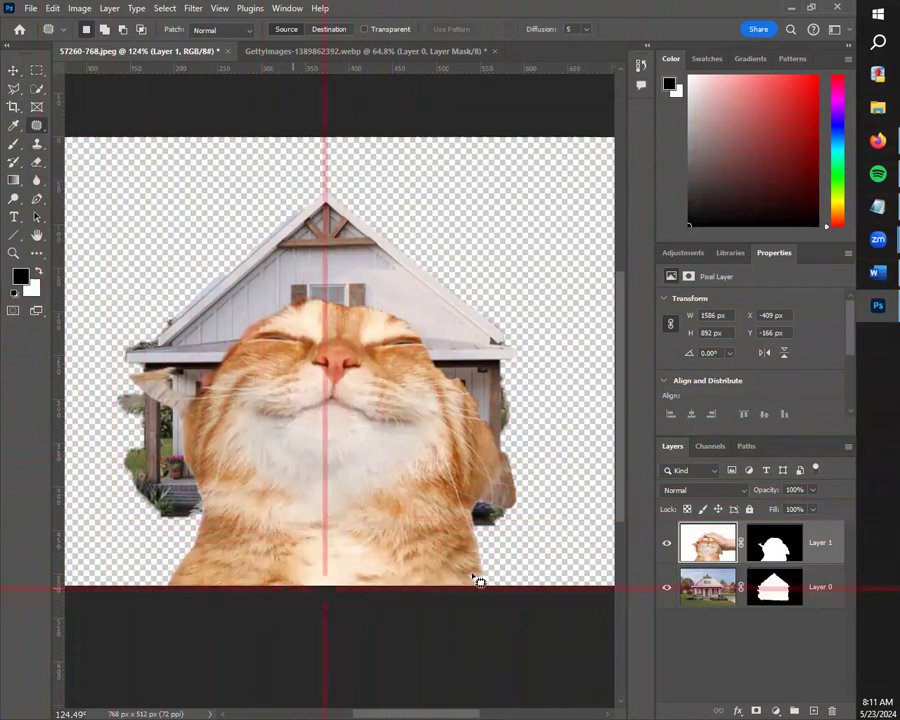
left_click(704, 598)
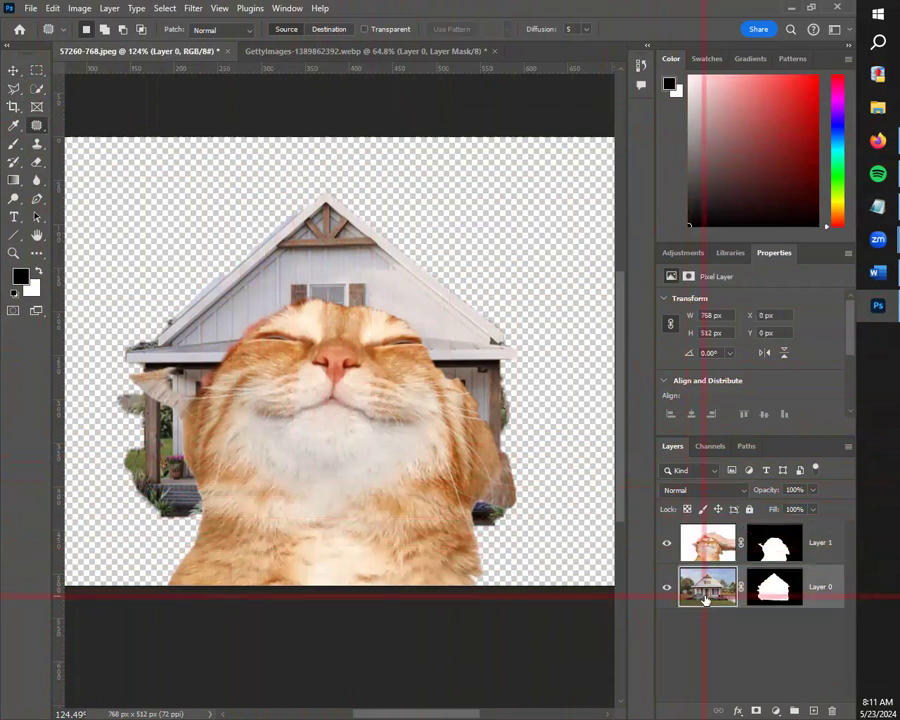
mouse_move(295, 252)
left_mouse_down()
mouse_move(320, 333)
mouse_move(388, 319)
mouse_move(374, 263)
mouse_move(341, 244)
mouse_move(313, 264)
left_mouse_up()
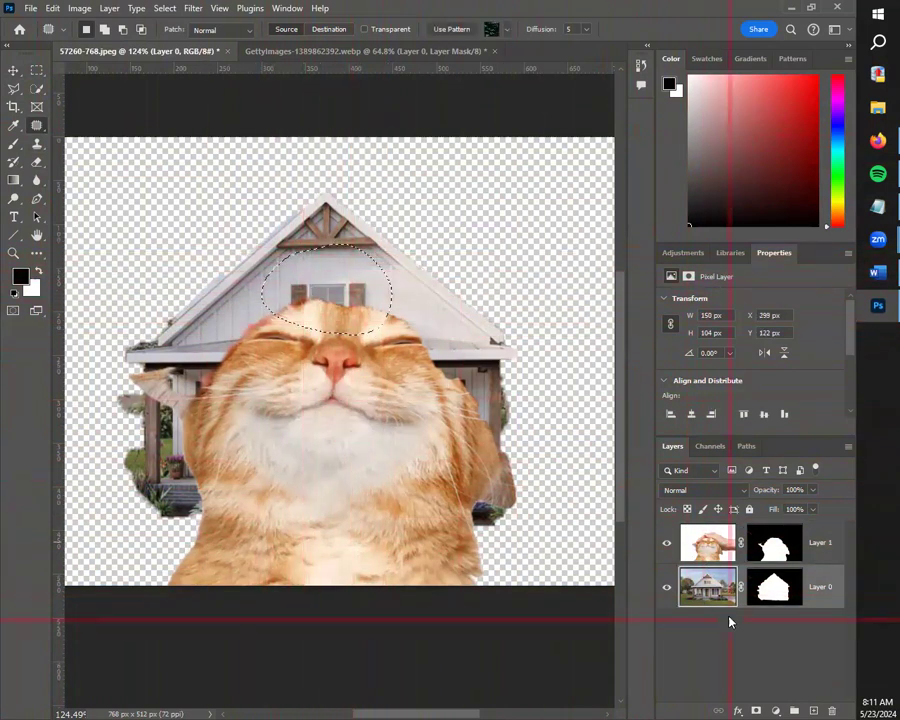
left_click(700, 545)
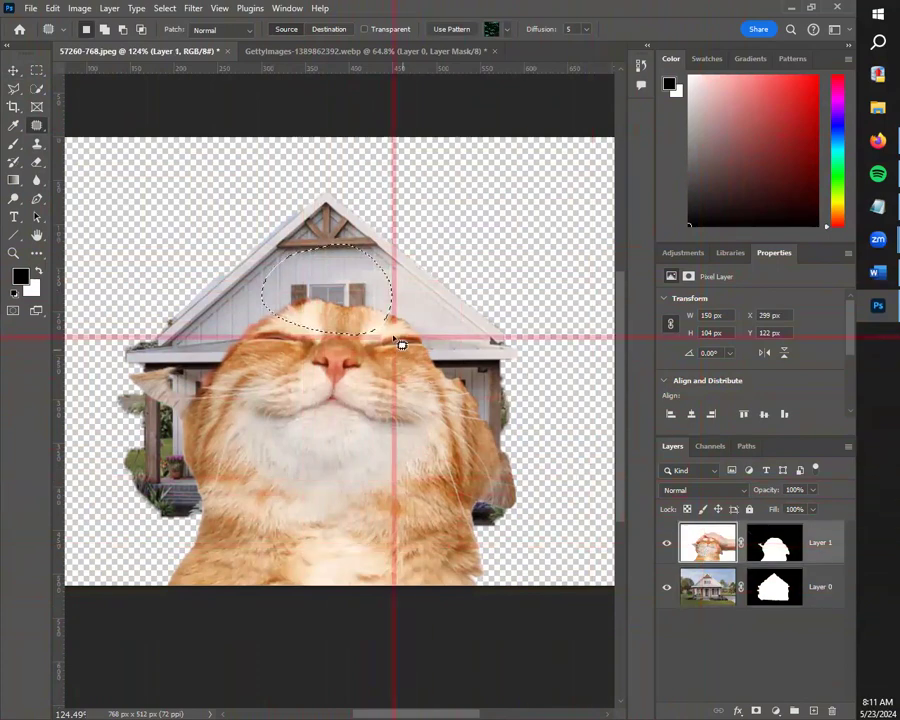
left_click_drag(342, 302, 334, 456)
Try patching the gable window on the house layer with the front door area and re-patching the forehead on the cat layer.
left_click(705, 585)
left_click_drag(346, 300, 354, 478)
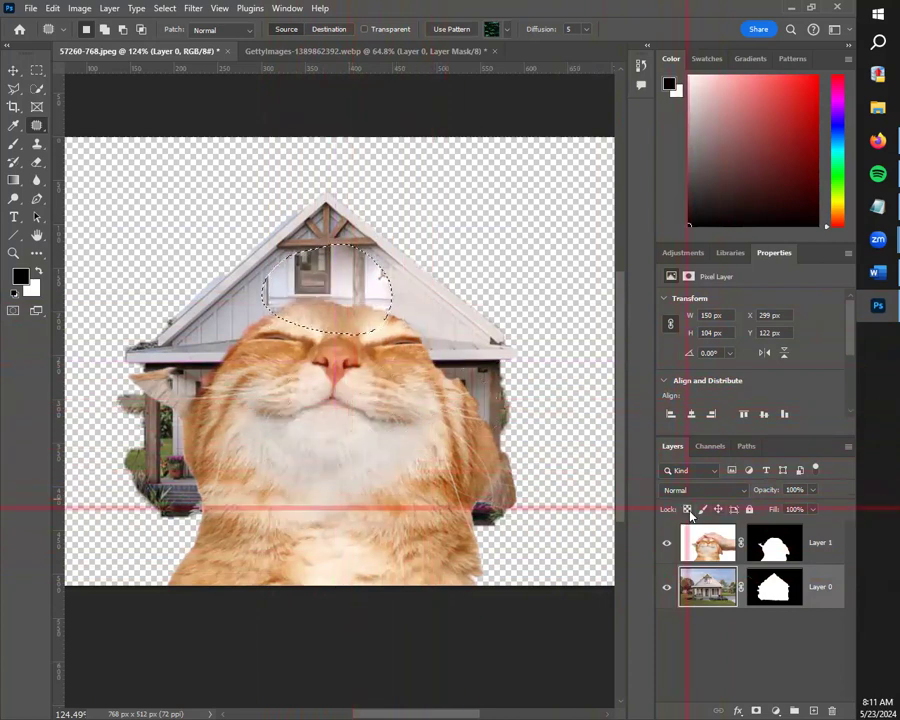
left_click(705, 542)
left_click_drag(357, 311, 363, 428)
left_click_drag(350, 351, 378, 412)
Undo the house patch and the repeated forehead patch, and clear the selection.
key("ctrl+z")
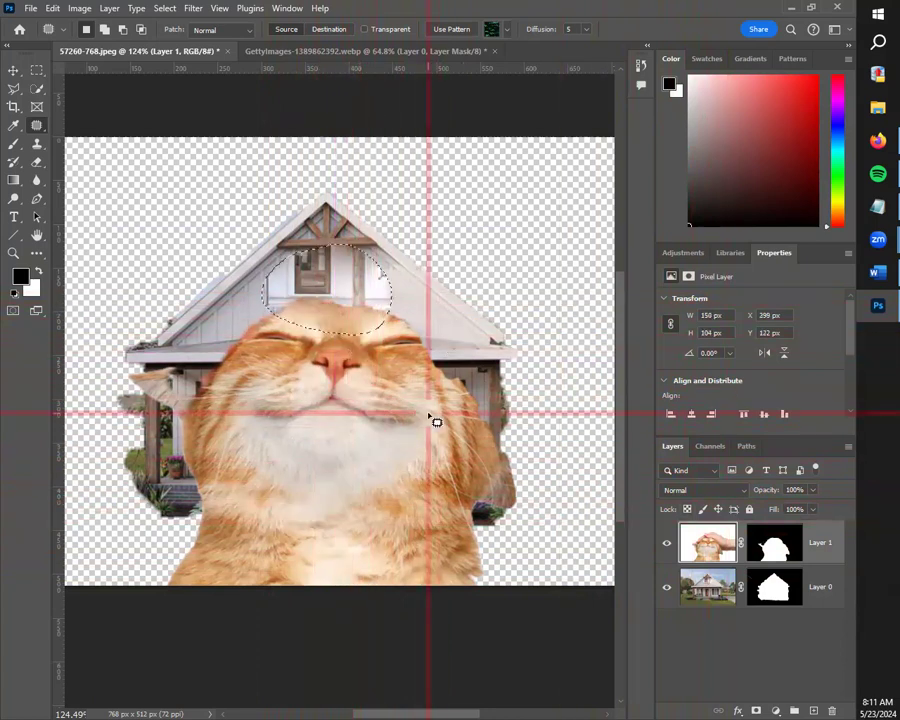
key("ctrl+z")
key("ctrl+z")
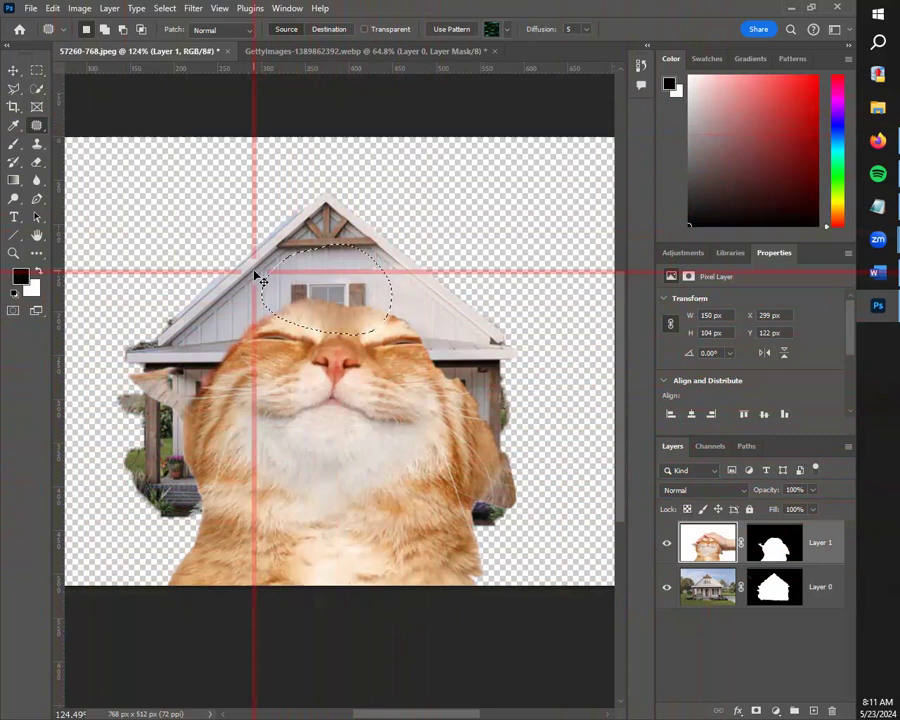
key("ctrl+d")
Examine the patched forehead where the cat overlaps the house, checking both the house and cat layers.
scroll(290, 408, "up", 3)
scroll(289, 404, "down", 2)
scroll(292, 408, "down", 1)
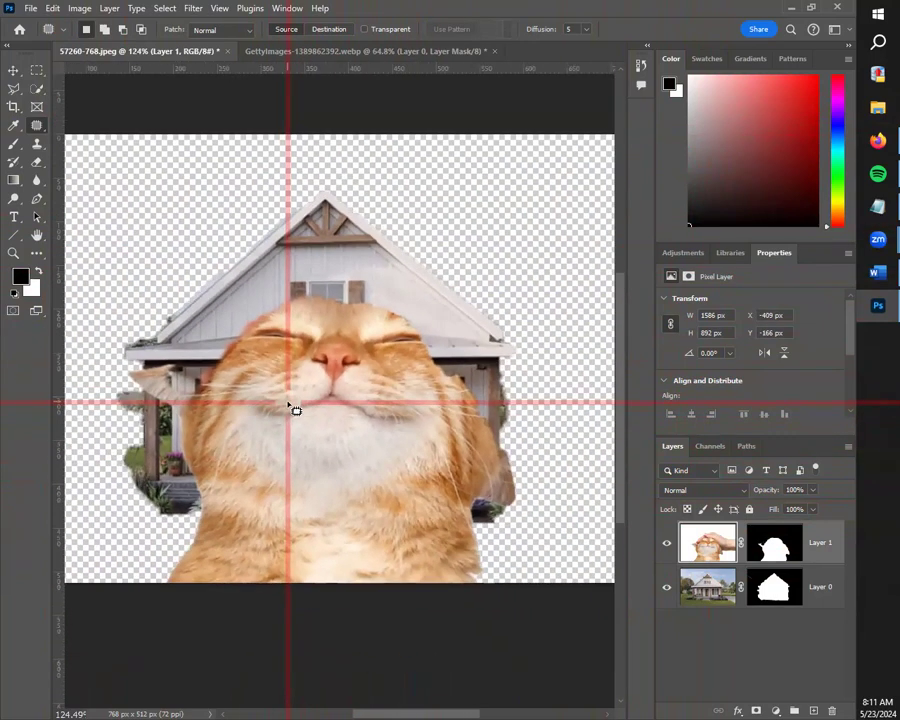
scroll(327, 335, "up", 4)
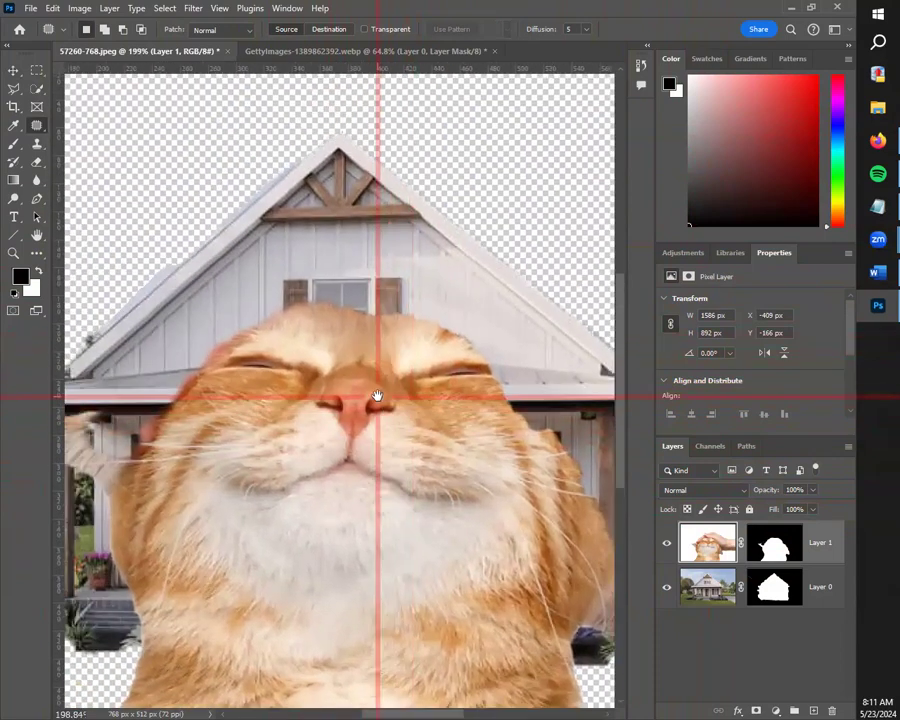
left_click(13, 70)
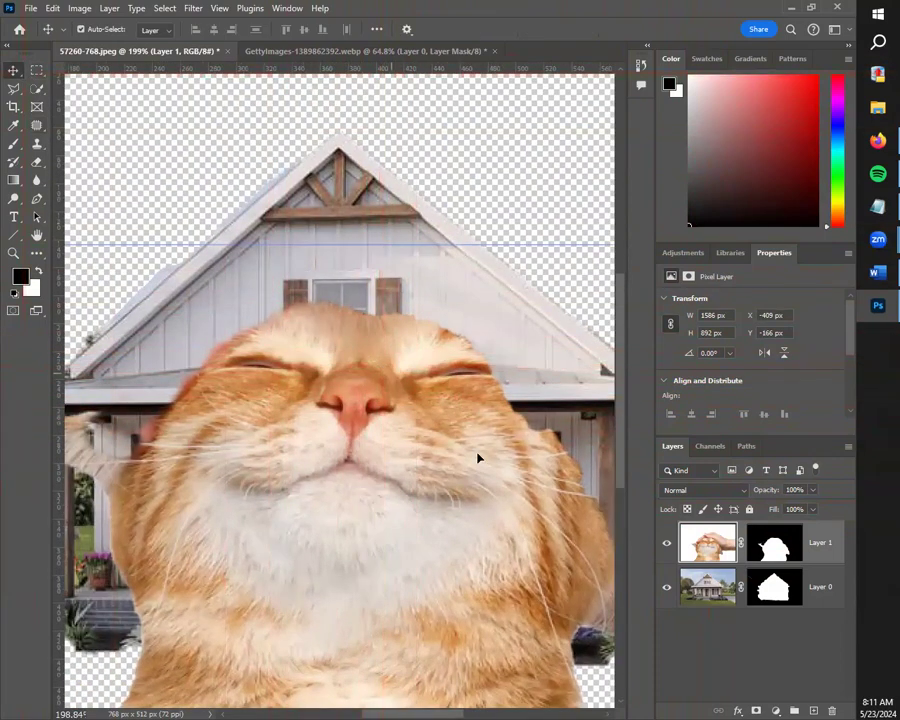
scroll(367, 441, "down", 3)
scroll(368, 441, "down", 1)
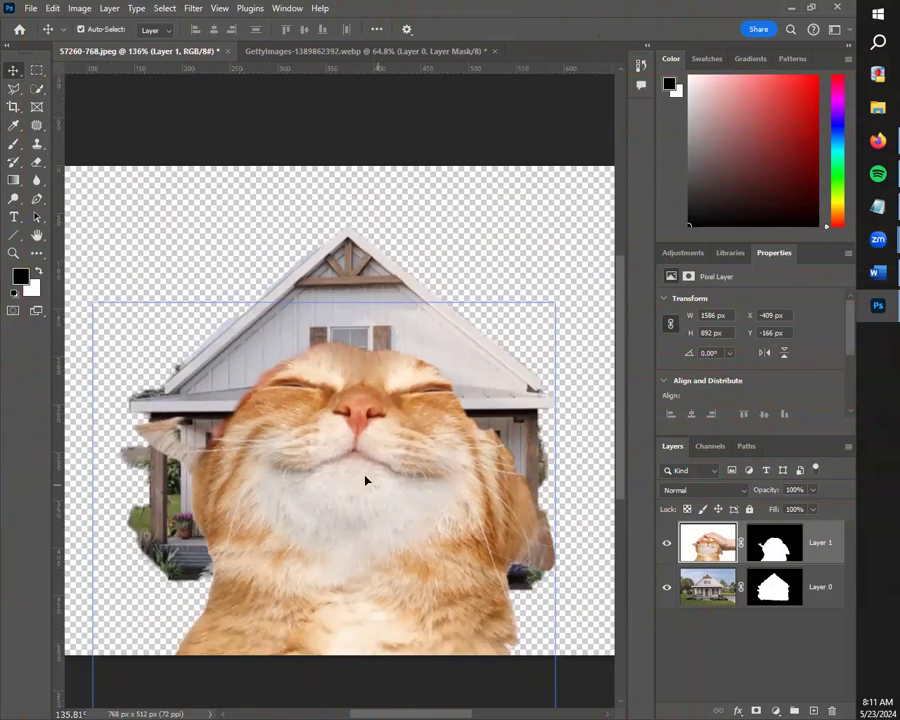
scroll(365, 481, "up", 2)
left_click(209, 341)
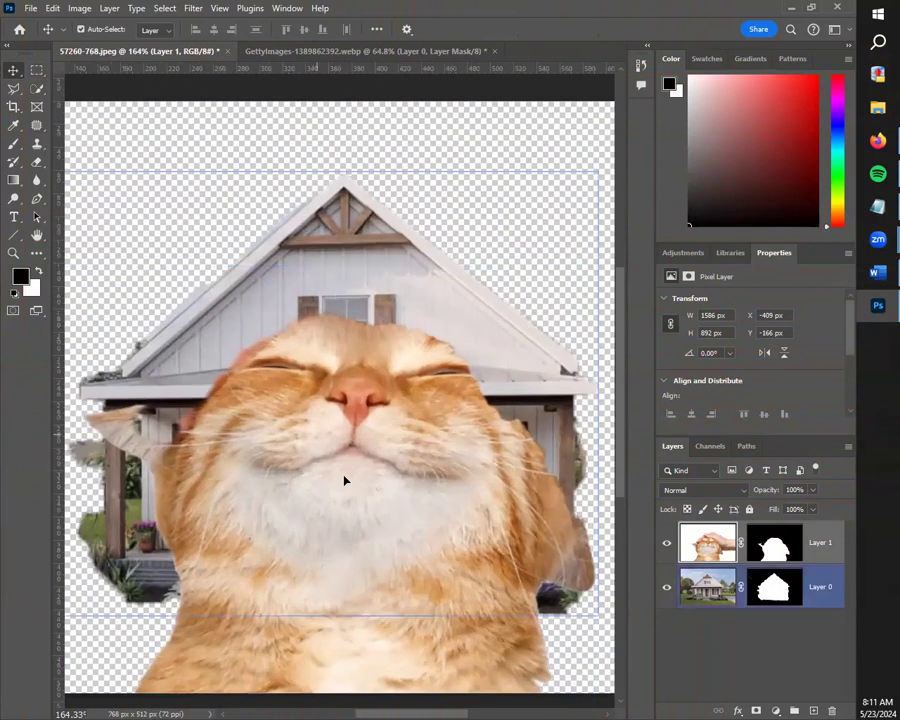
left_click(266, 412)
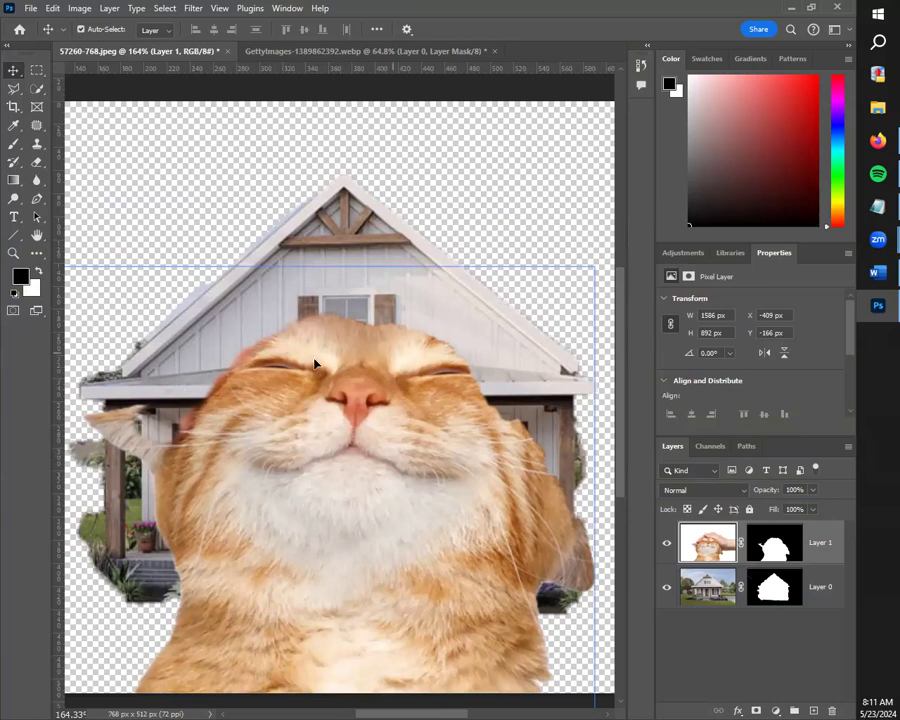
Try patching an oval of about 155 × 103 px below the cat's chin with its face, deselect it and undo the patch.
left_click(715, 590)
left_click(37, 125)
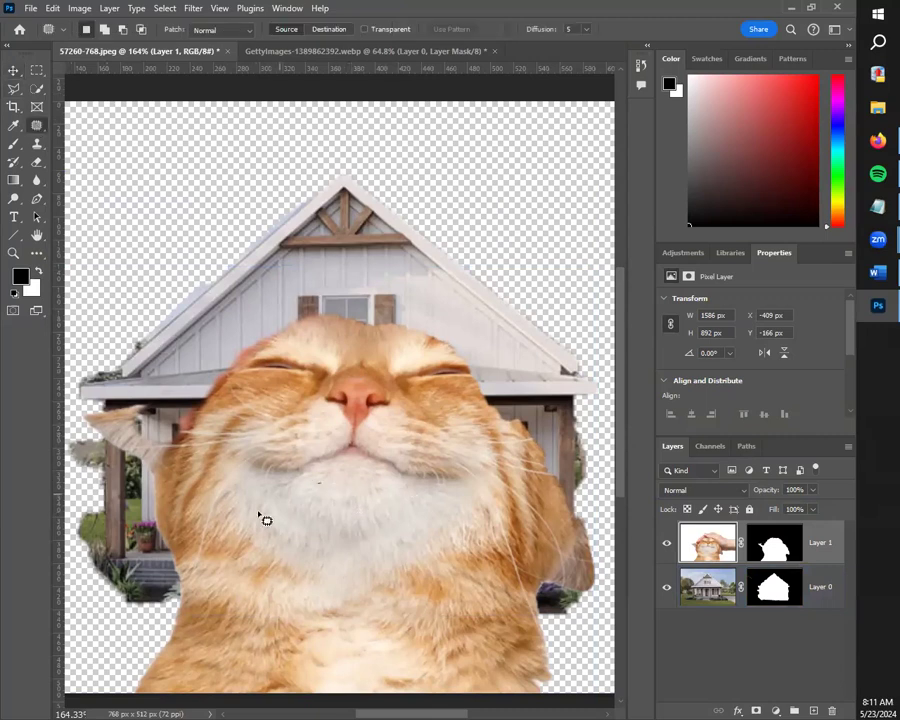
left_click_drag(319, 533, 327, 387)
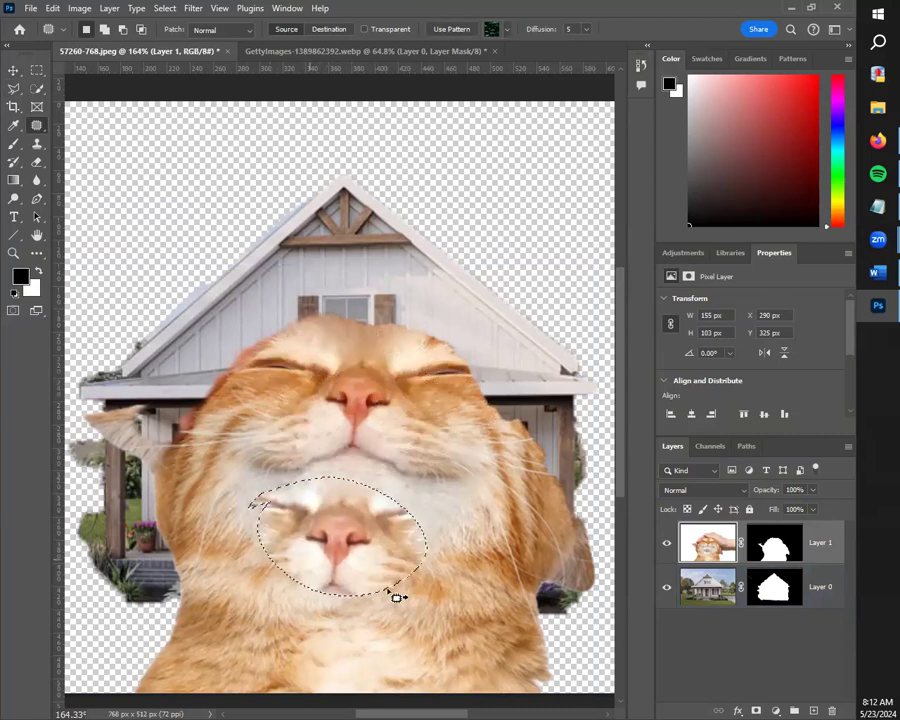
left_click(14, 72)
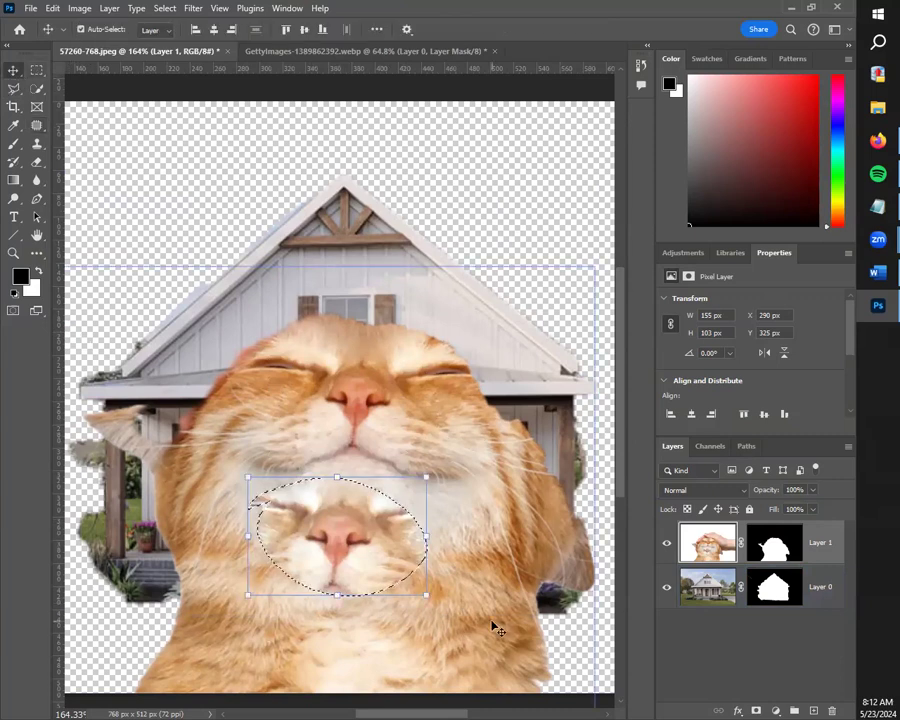
key("ctrl+d")
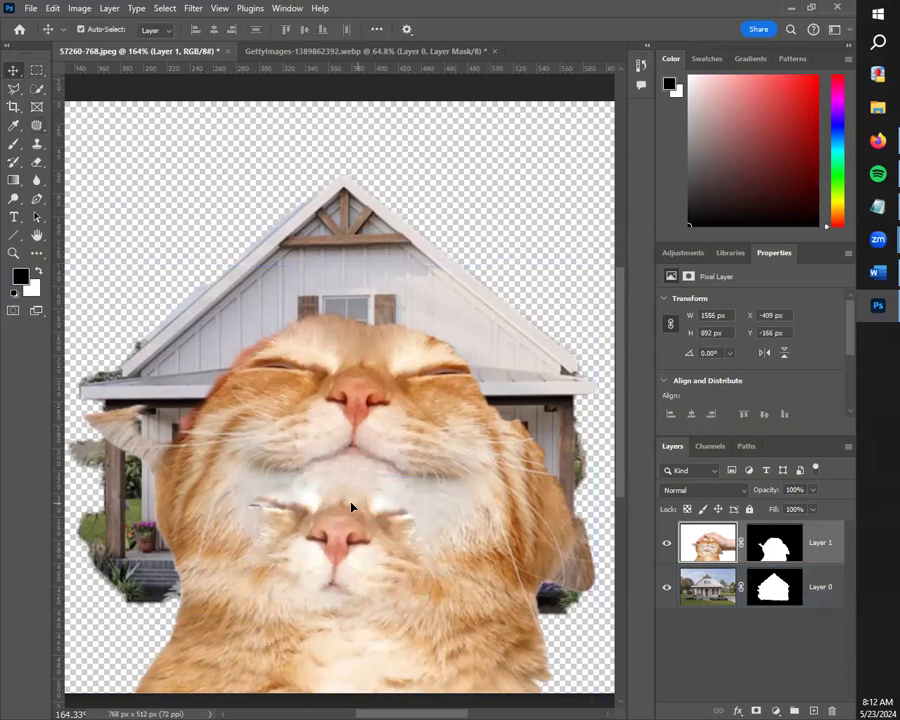
key("ctrl+z")
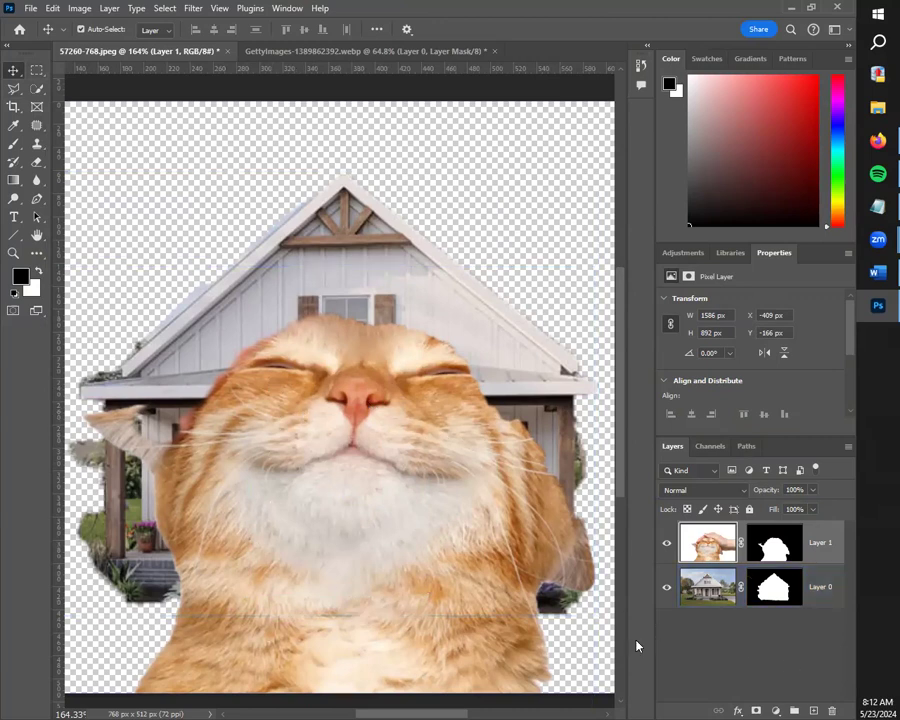
Activate the Clone Stamp tool with the house layer's image (Layer 0) as the target.
left_click(703, 588)
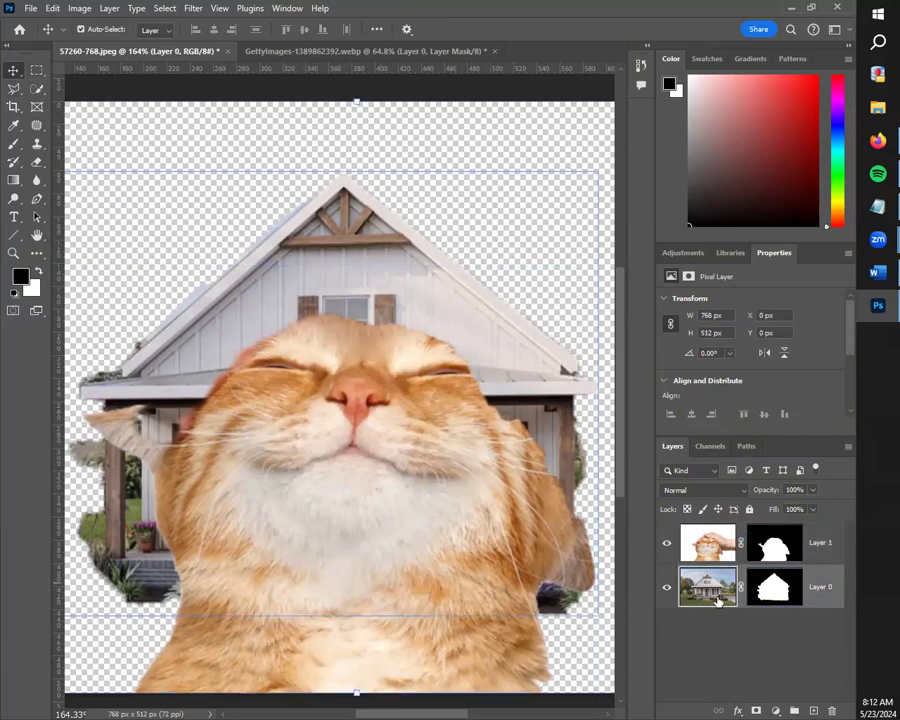
left_click(680, 554)
left_click(257, 262)
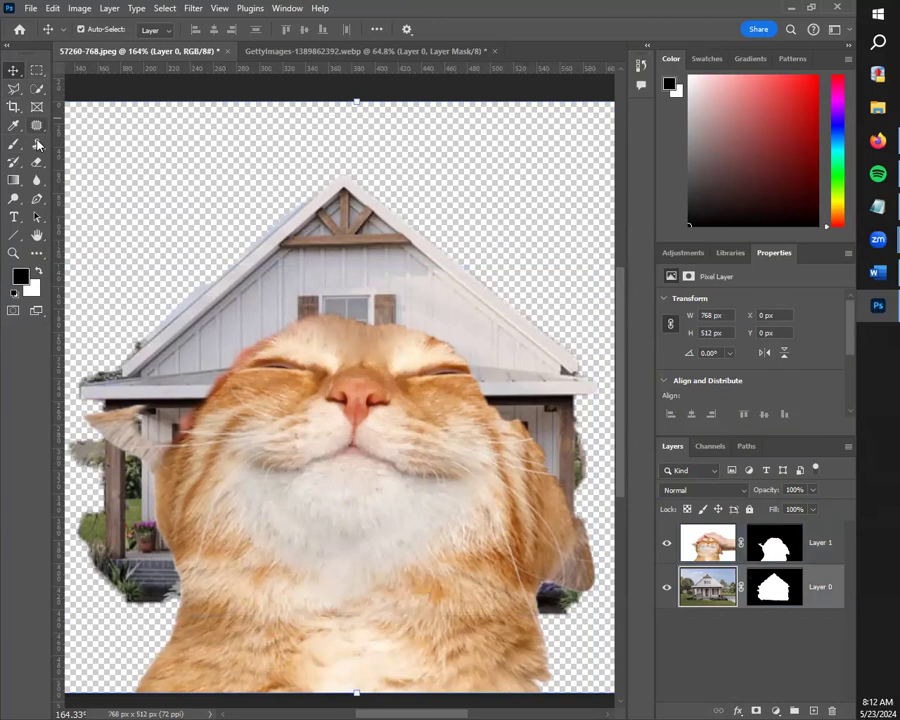
left_click(38, 146)
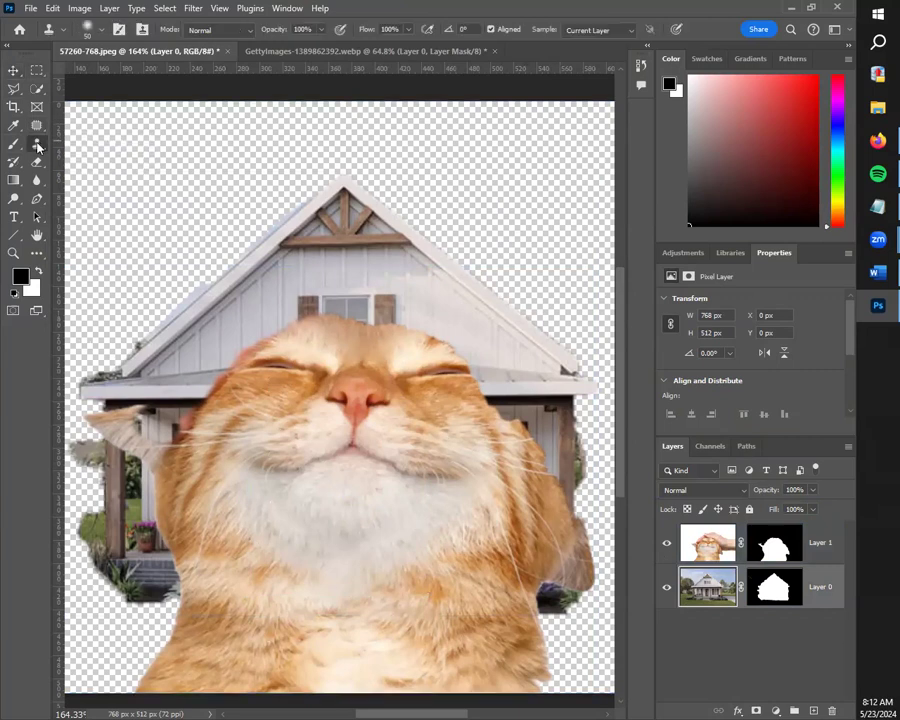
left_click(38, 146)
left_click(38, 147)
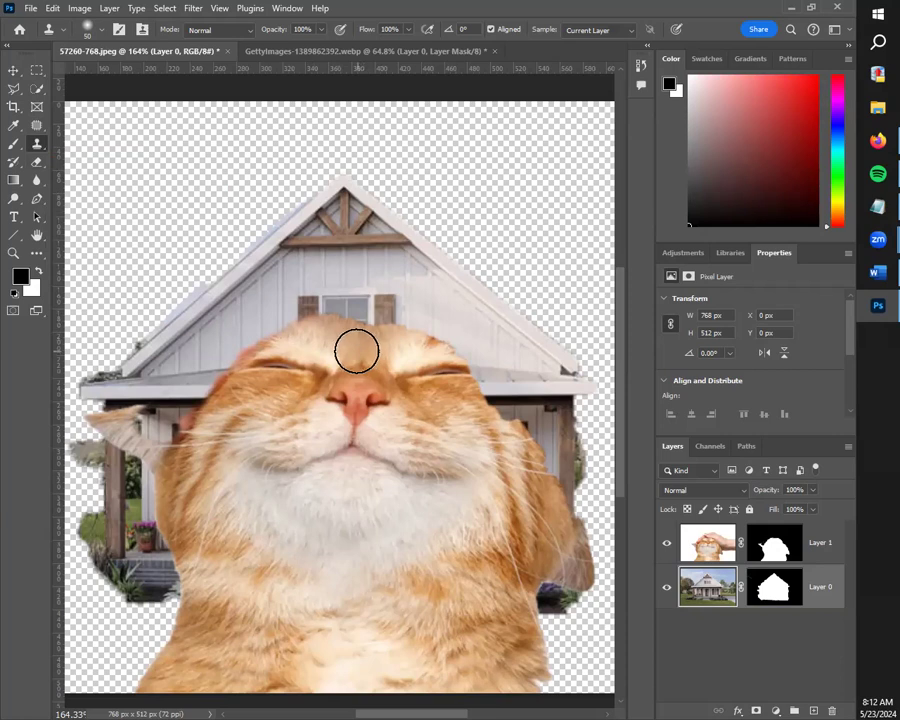
left_click(716, 545)
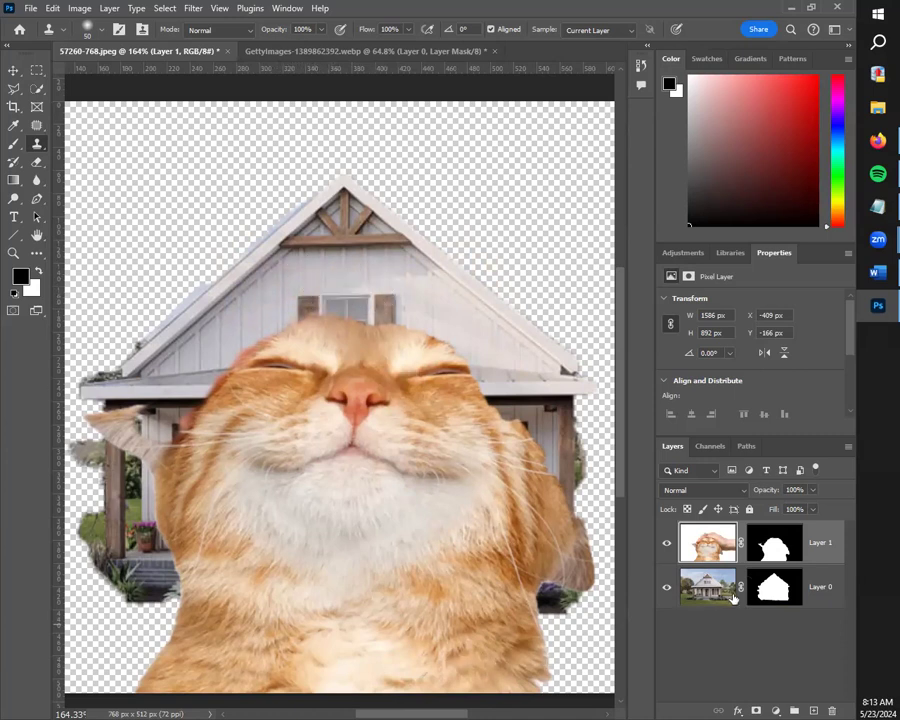
left_click(712, 592)
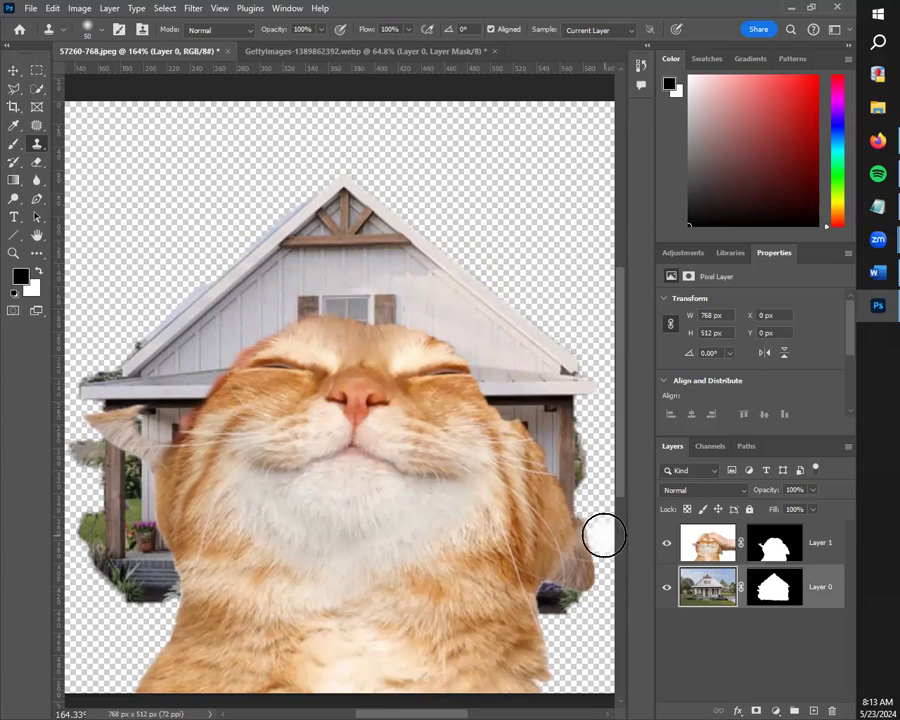
Sample the gable siding and clone it on the house layer around the cat's forehead.
left_click(342, 269, "alt")
mouse_move(246, 337)
left_mouse_down()
mouse_move(209, 382)
mouse_move(259, 347)
left_mouse_up()
left_click_drag(390, 326, 467, 382)
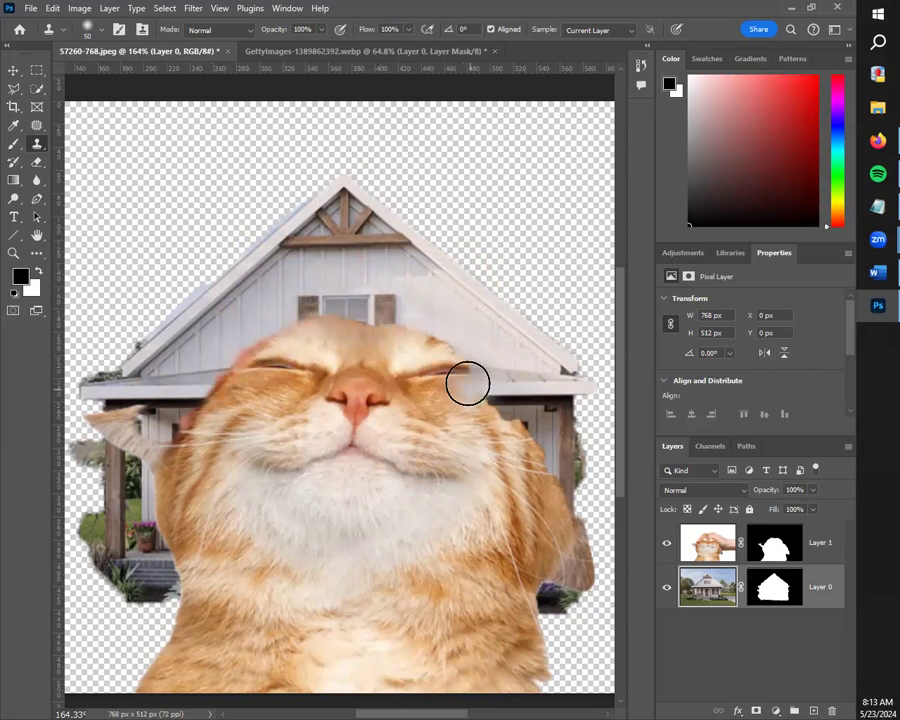
mouse_move(275, 339)
left_mouse_down()
mouse_move(221, 391)
mouse_move(247, 358)
mouse_move(309, 332)
mouse_move(382, 331)
mouse_move(438, 354)
mouse_move(478, 388)
mouse_move(459, 368)
mouse_move(389, 338)
mouse_move(321, 326)
mouse_move(272, 340)
mouse_move(222, 370)
mouse_move(208, 392)
mouse_move(241, 354)
mouse_move(303, 331)
mouse_move(404, 348)
mouse_move(466, 394)
mouse_move(420, 344)
mouse_move(315, 330)
mouse_move(210, 418)
mouse_move(242, 362)
mouse_move(440, 365)
mouse_move(516, 402)
left_mouse_up()
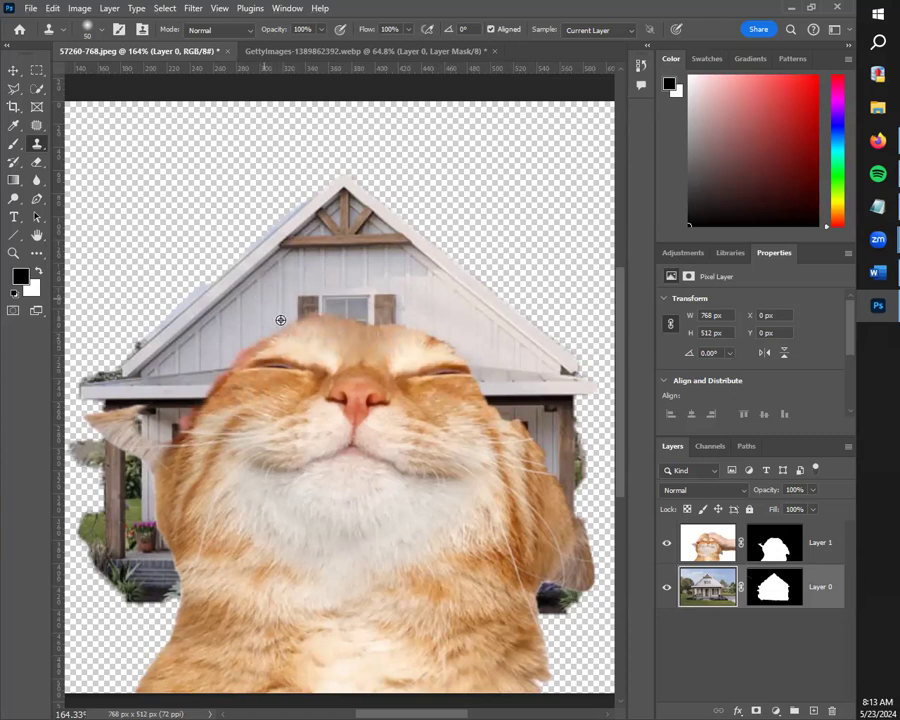
Clone the house siding over both edges of the cat's forehead on the cat layer.
left_click(696, 543)
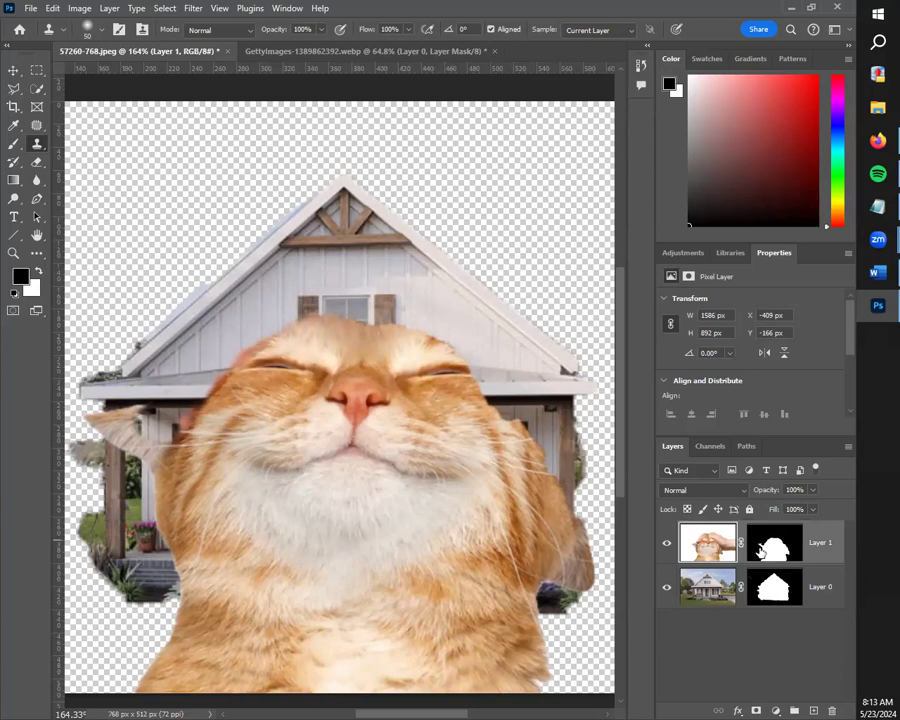
left_click(263, 332)
left_click_drag(241, 360, 224, 392)
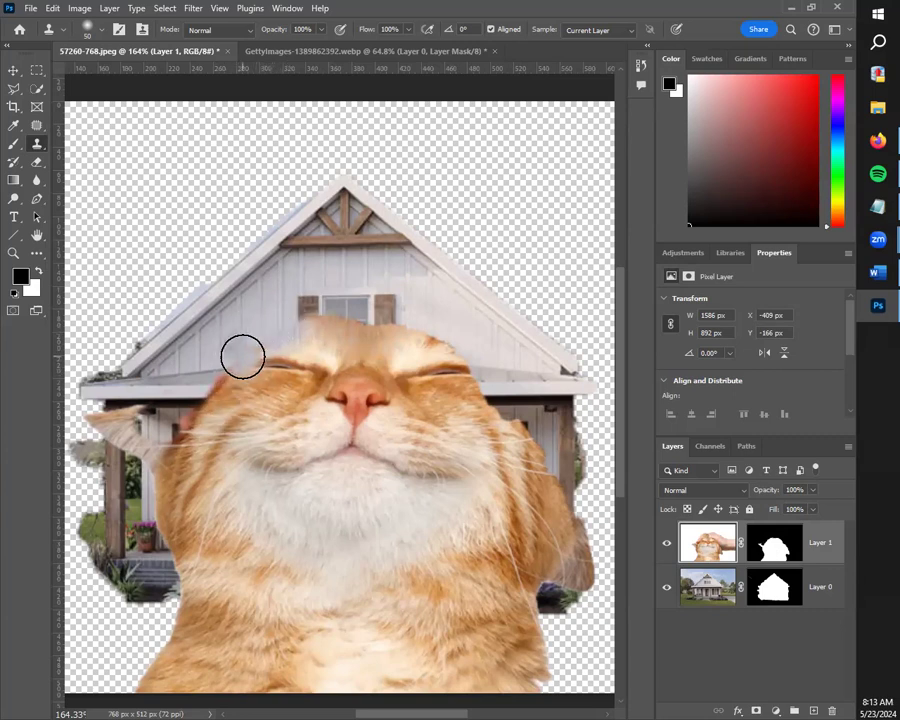
left_click(457, 314, "alt")
left_click_drag(432, 326, 473, 354)
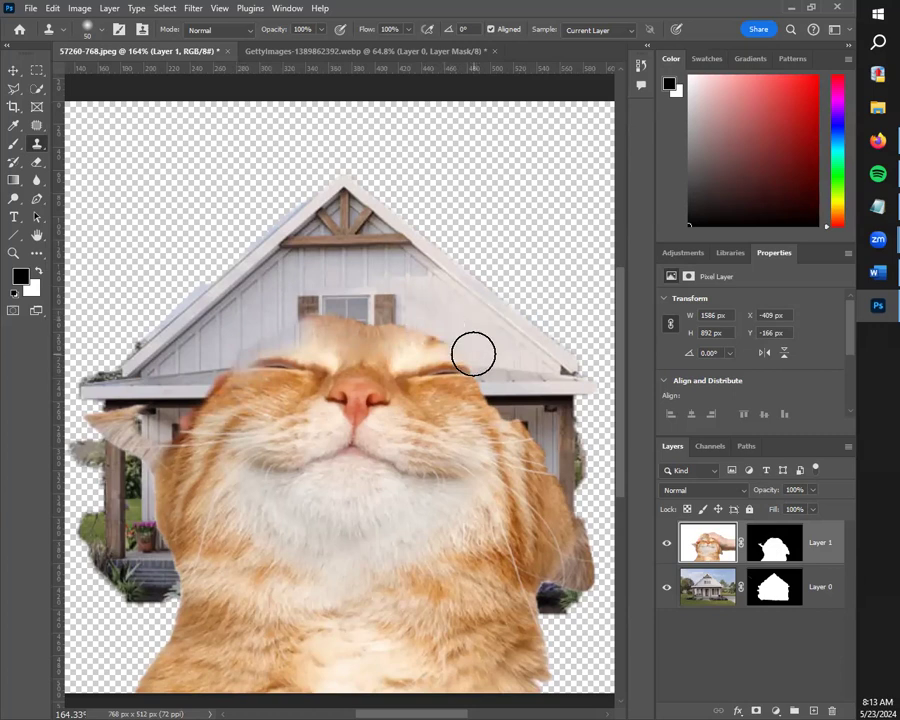
Try cloning part of the house onto the cat's white chest, and undo the recent clone strokes.
left_click(413, 522)
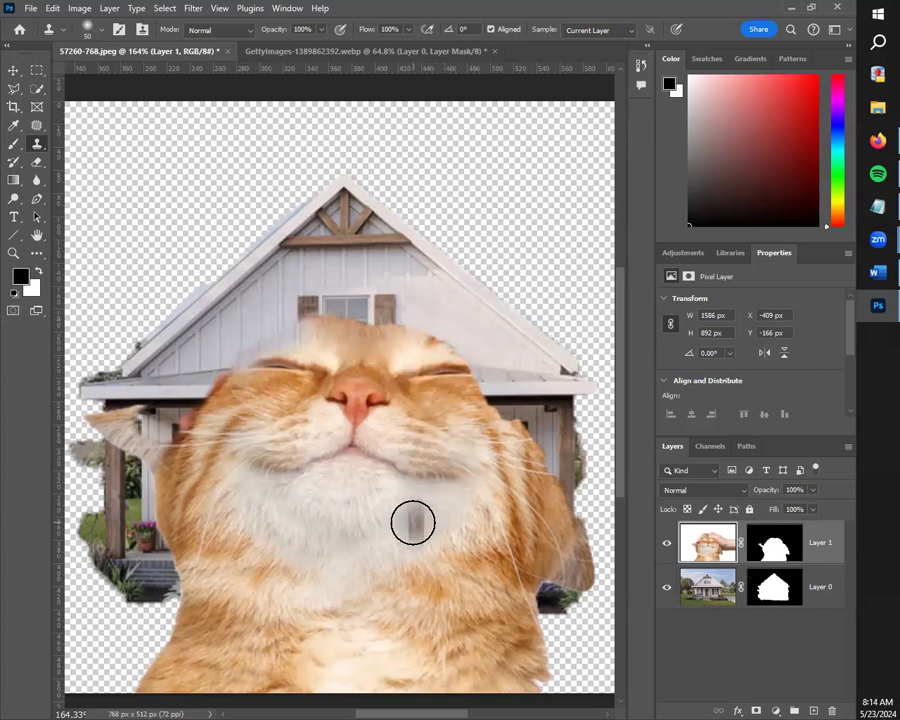
mouse_move(404, 519)
left_mouse_down()
mouse_move(460, 537)
mouse_move(461, 545)
mouse_move(431, 542)
mouse_move(456, 554)
mouse_move(442, 542)
mouse_move(443, 558)
mouse_move(450, 538)
mouse_move(434, 544)
mouse_move(452, 548)
mouse_move(433, 534)
mouse_move(435, 546)
mouse_move(437, 531)
mouse_move(459, 546)
mouse_move(433, 551)
mouse_move(450, 535)
mouse_move(440, 539)
mouse_move(451, 547)
mouse_move(424, 536)
mouse_move(452, 542)
mouse_move(462, 517)
mouse_move(423, 526)
mouse_move(451, 554)
left_mouse_up()
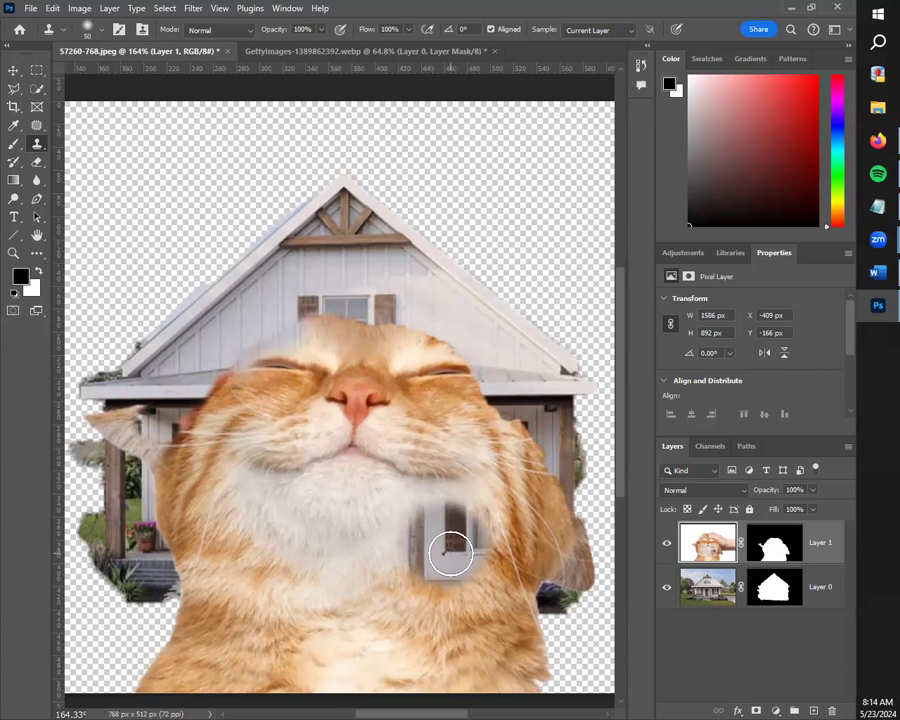
key("ctrl+z")
key("ctrl+z")
key("ctrl+z")
key("ctrl+z")
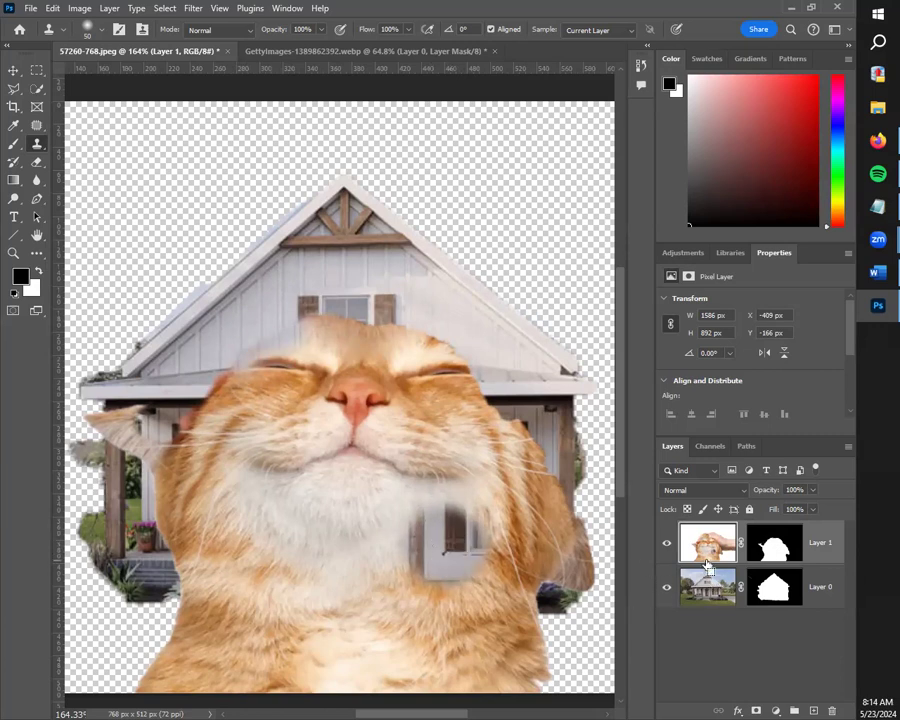
Try sampling the roof slope and the cat's lower fur as clone sources on the cat layer.
left_click(220, 330, "alt")
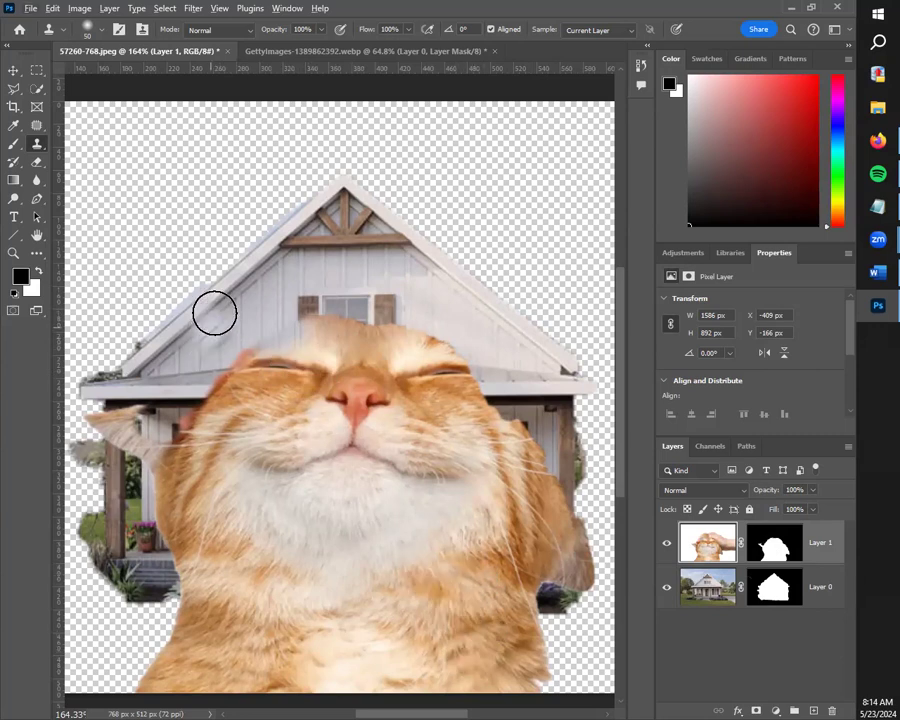
key("alt+super+p")
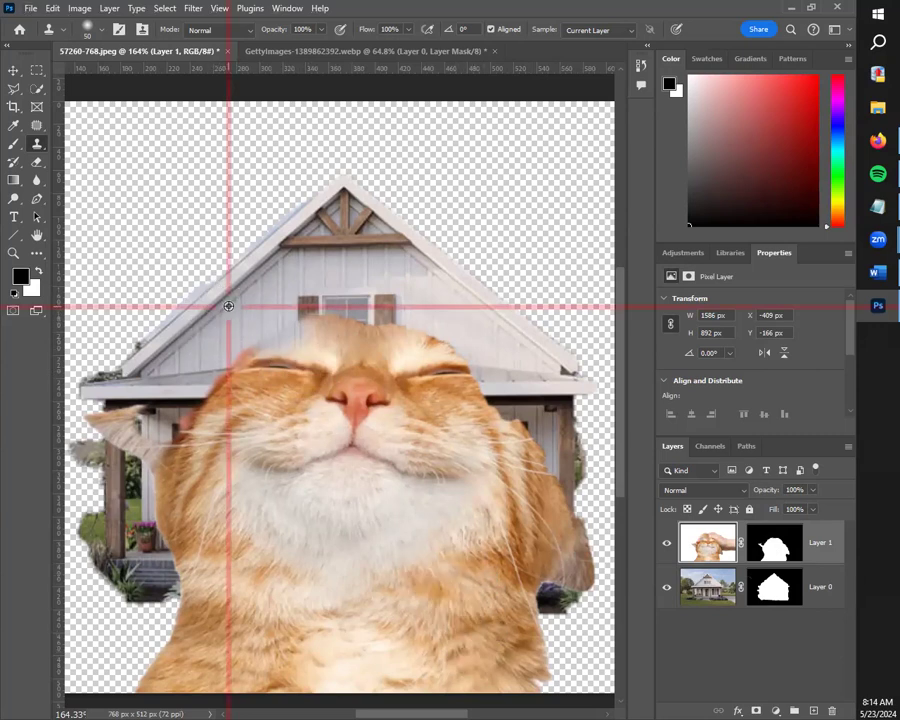
key("alt+super+p")
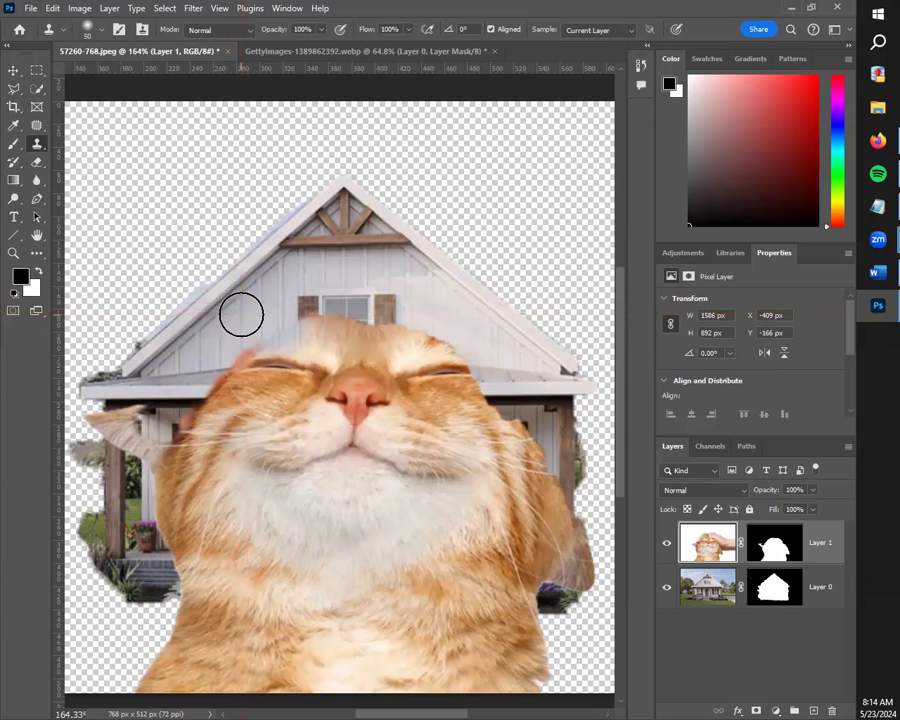
left_click(471, 671, "alt")
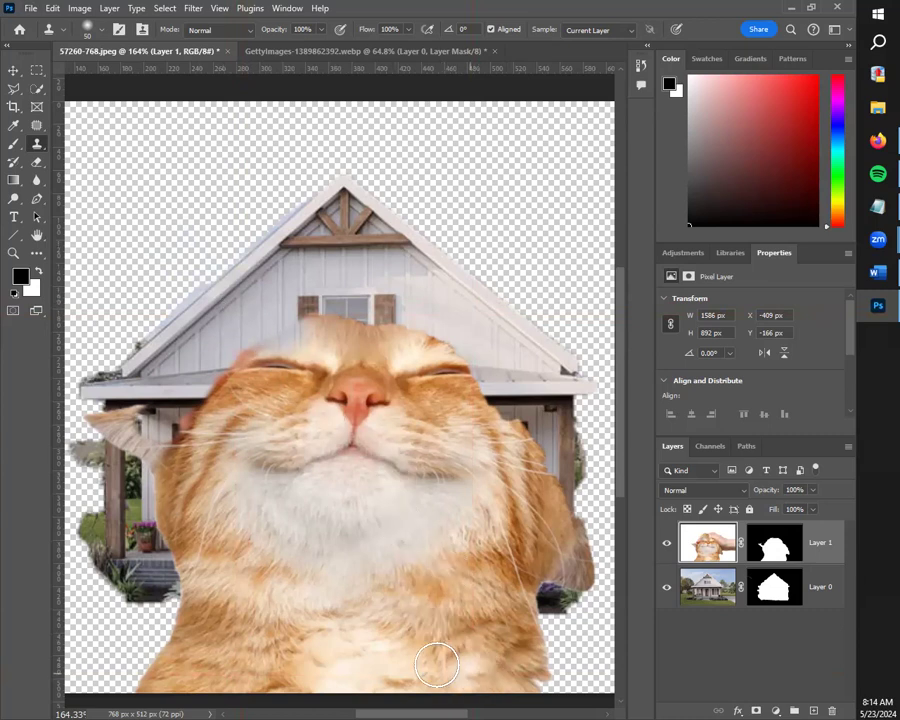
Sample the roof edge on the house layer, clone it diagonally across the cat's lower body on the cat layer, and undo it.
key("alt+bracketleft")
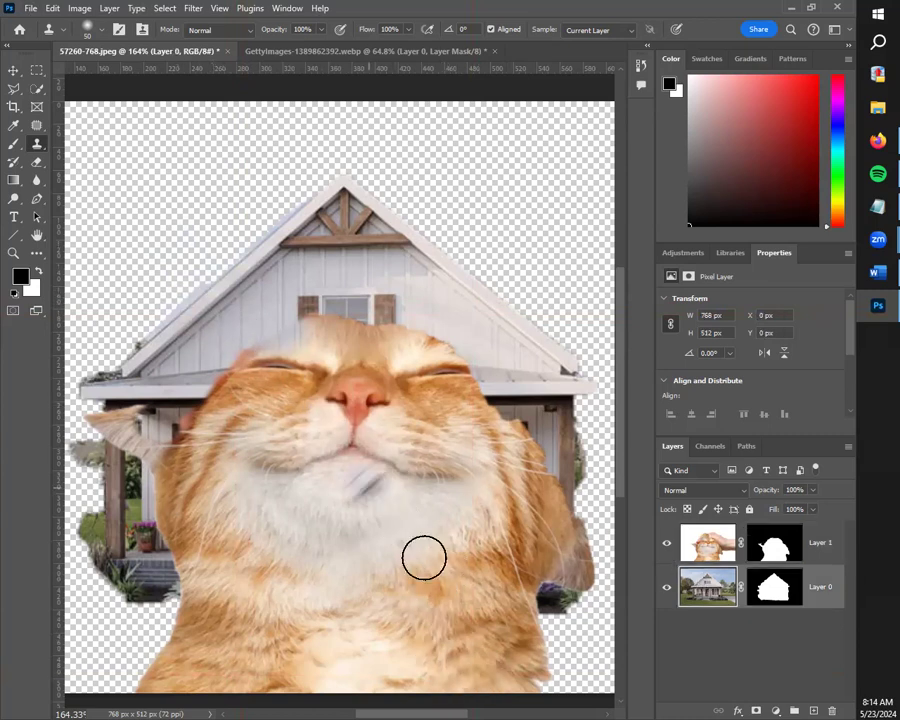
left_click(240, 309, "alt")
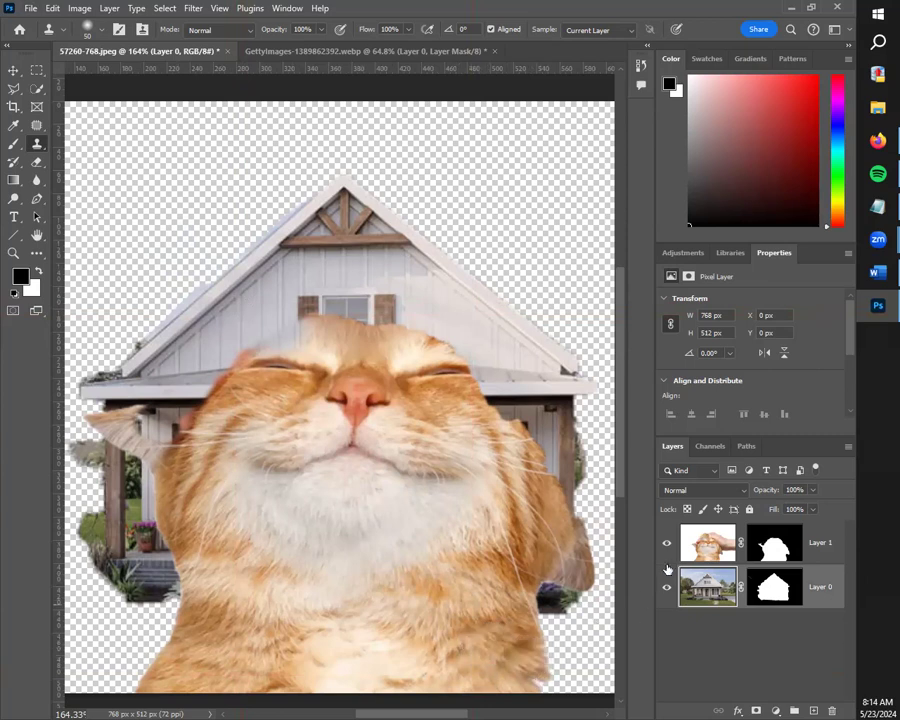
left_click(700, 556)
mouse_move(460, 653)
left_mouse_down()
mouse_move(498, 635)
mouse_move(501, 625)
mouse_move(468, 648)
mouse_move(467, 636)
mouse_move(490, 617)
mouse_move(453, 643)
mouse_move(488, 616)
mouse_move(467, 653)
mouse_move(494, 628)
mouse_move(488, 619)
mouse_move(577, 588)
mouse_move(569, 568)
mouse_move(545, 574)
mouse_move(563, 579)
mouse_move(578, 571)
mouse_move(549, 571)
mouse_move(585, 558)
mouse_move(554, 594)
left_mouse_up()
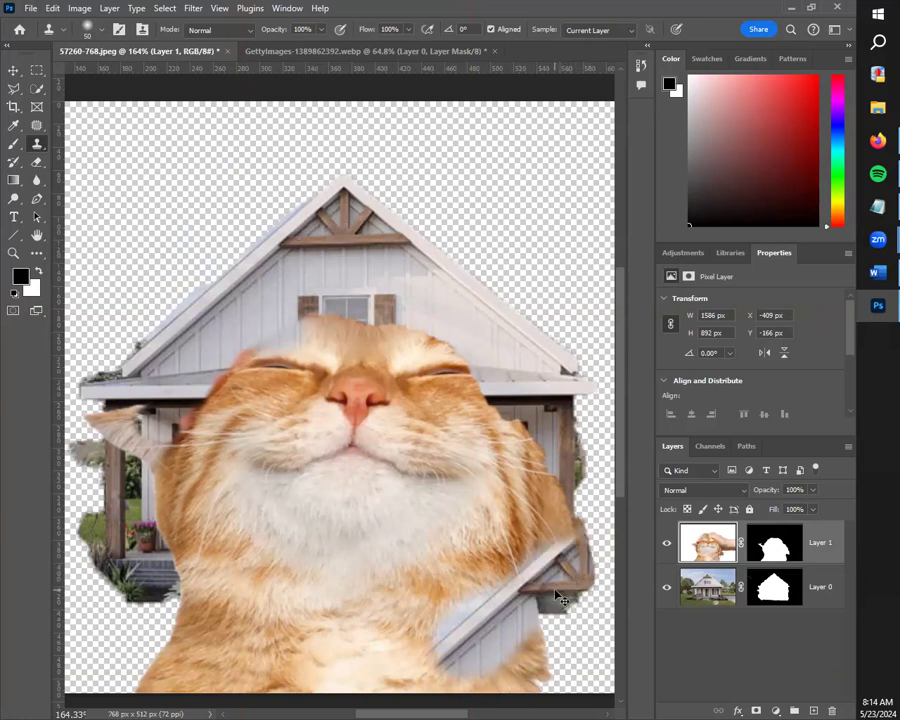
key("ctrl+z")
key("ctrl+z")
key("ctrl+z")
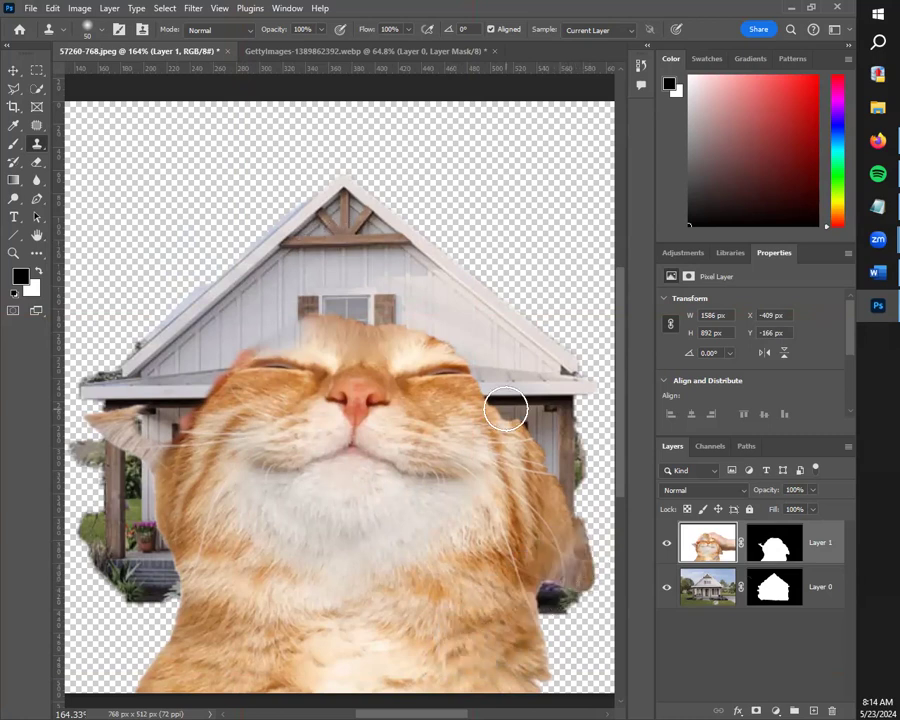
Open and enlarge the document history, and revert to its earliest recorded Clone Stamp state.
left_click(718, 578)
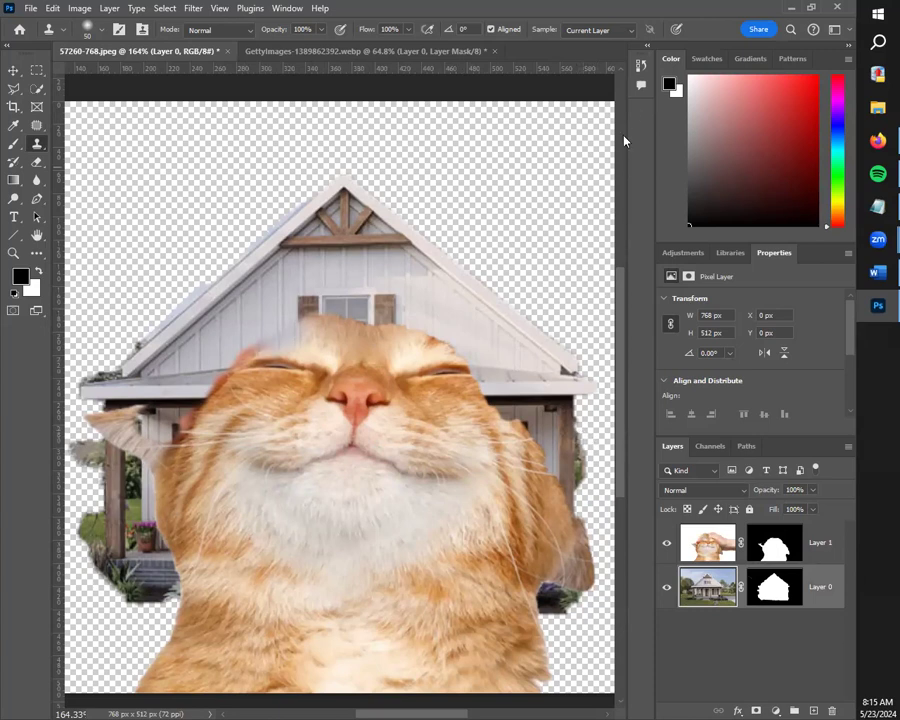
left_click(643, 67)
scroll(570, 180, "up", 5)
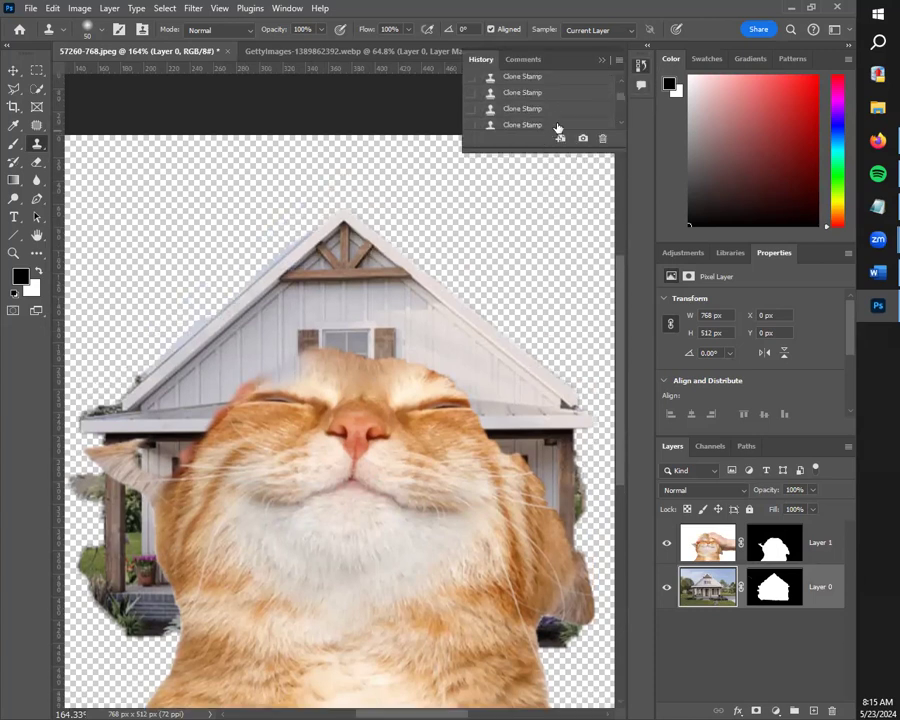
left_click(637, 66)
left_click(641, 67)
left_click(643, 67)
left_click(641, 67)
left_click_drag(540, 152, 540, 356)
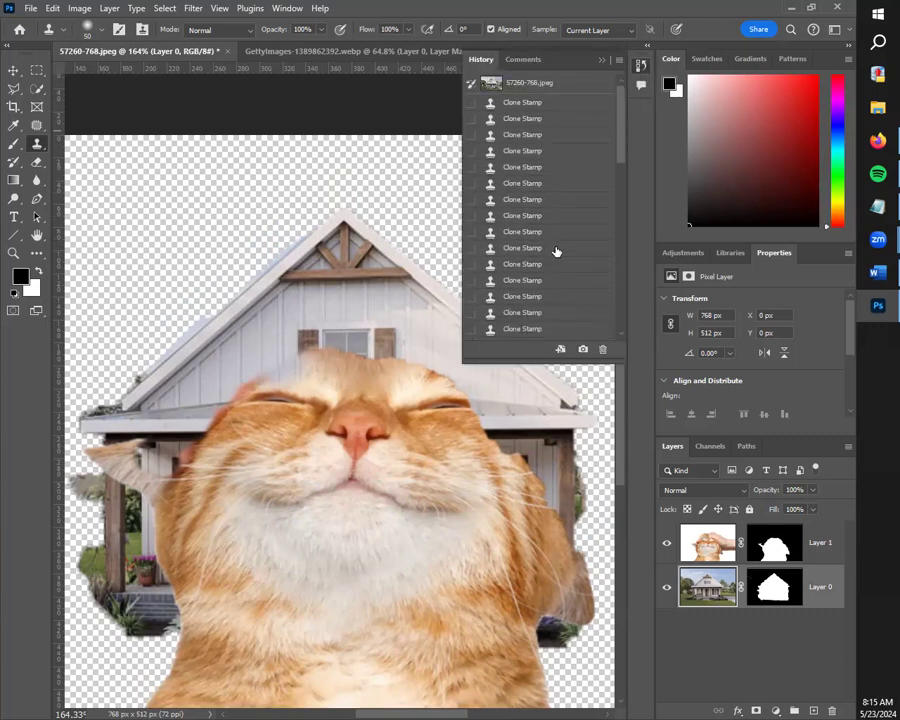
left_click(550, 107)
left_click(552, 118)
left_click(555, 106)
left_click(639, 67)
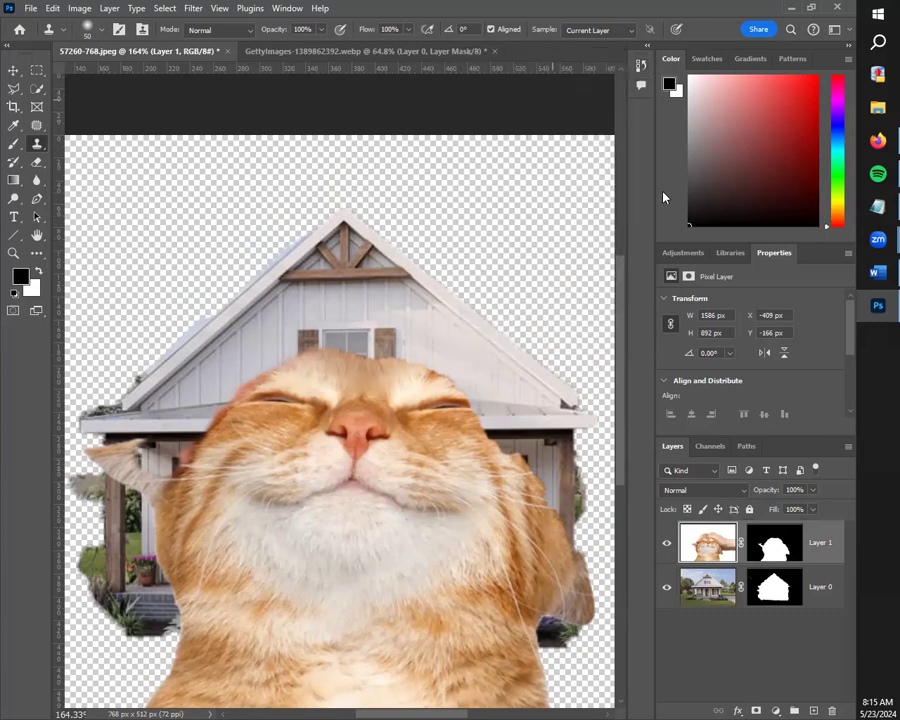
Clone the top of the left gable shutter across the window on the house layer, and extend the cloning over the forehead on the cat layer.
scroll(445, 337, "down", 3)
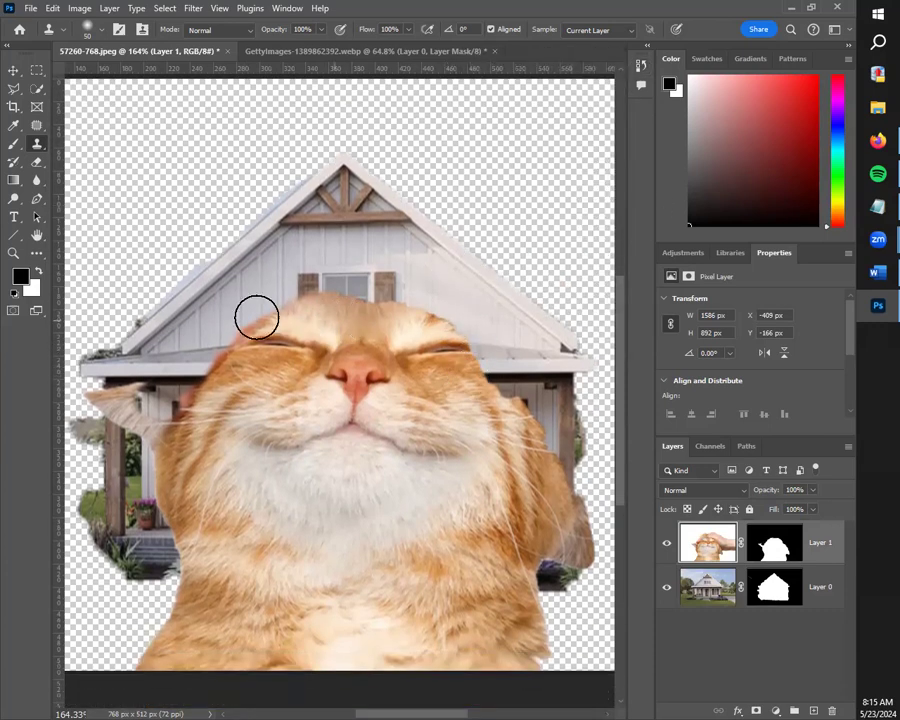
left_click(703, 597)
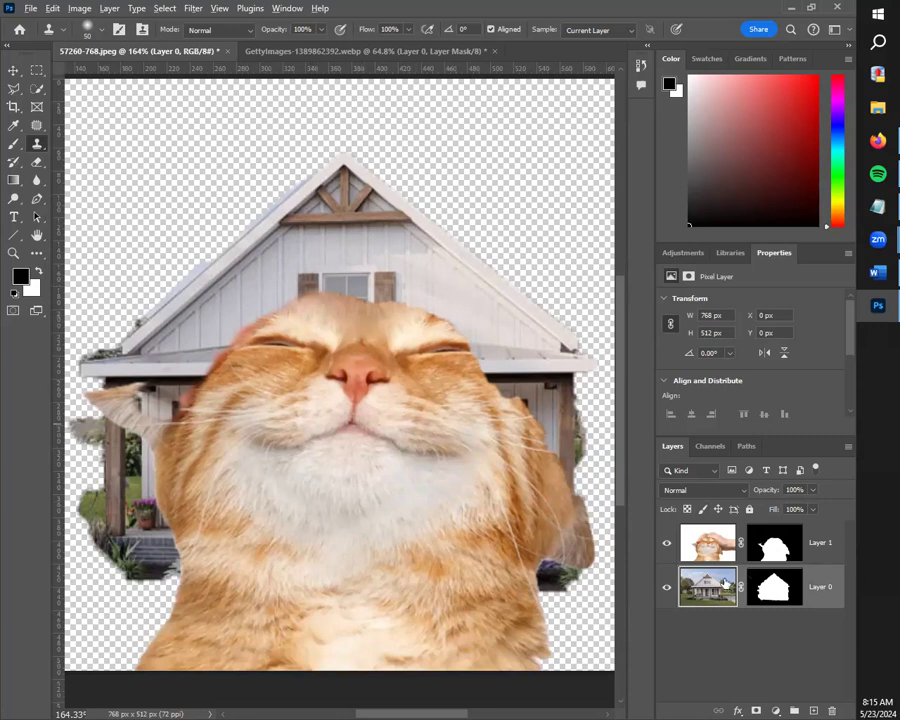
left_click(310, 275, "alt")
left_click_drag(310, 296, 370, 295)
left_click(728, 548)
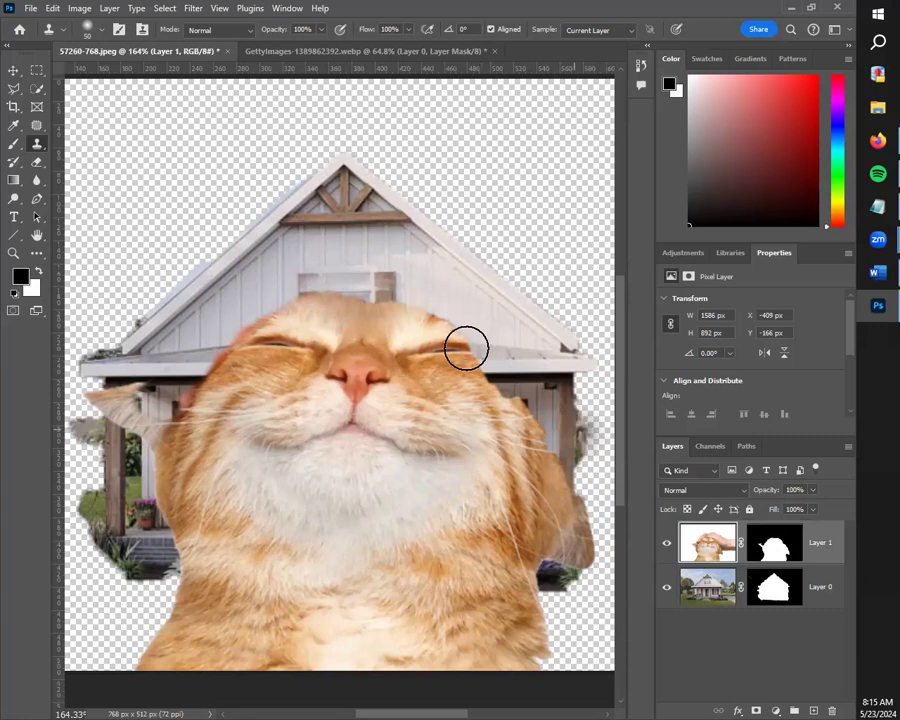
mouse_move(303, 293)
left_mouse_down()
mouse_move(381, 299)
mouse_move(313, 296)
mouse_move(316, 309)
mouse_move(382, 313)
mouse_move(333, 309)
mouse_move(326, 316)
mouse_move(373, 322)
mouse_move(328, 325)
mouse_move(323, 303)
mouse_move(341, 318)
mouse_move(366, 306)
mouse_move(344, 290)
mouse_move(356, 300)
mouse_move(382, 297)
mouse_move(272, 304)
mouse_move(311, 311)
left_mouse_up()
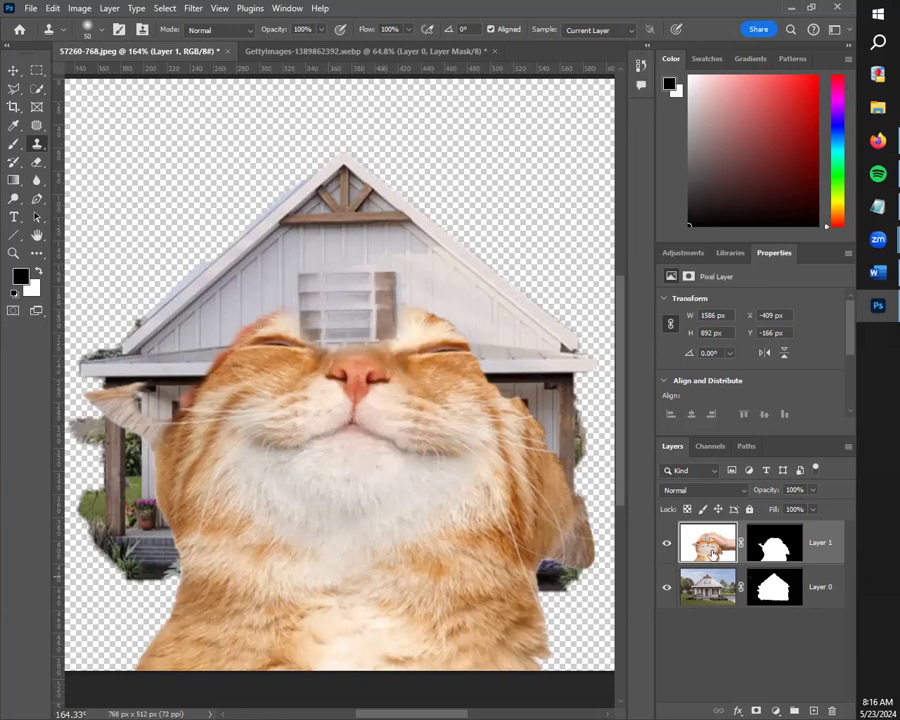
Inspect the cloned window on the house layer with the cat layer hidden, and show both layers again.
left_click(667, 543)
left_click(666, 543)
left_click(667, 543)
left_click(667, 587)
left_click(667, 587)
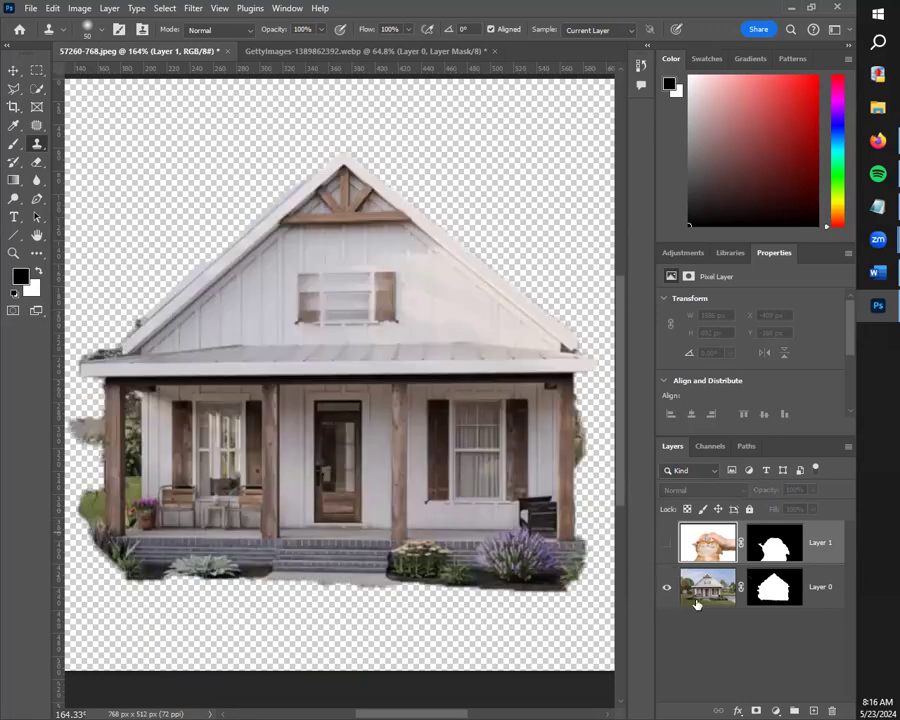
left_click(667, 543)
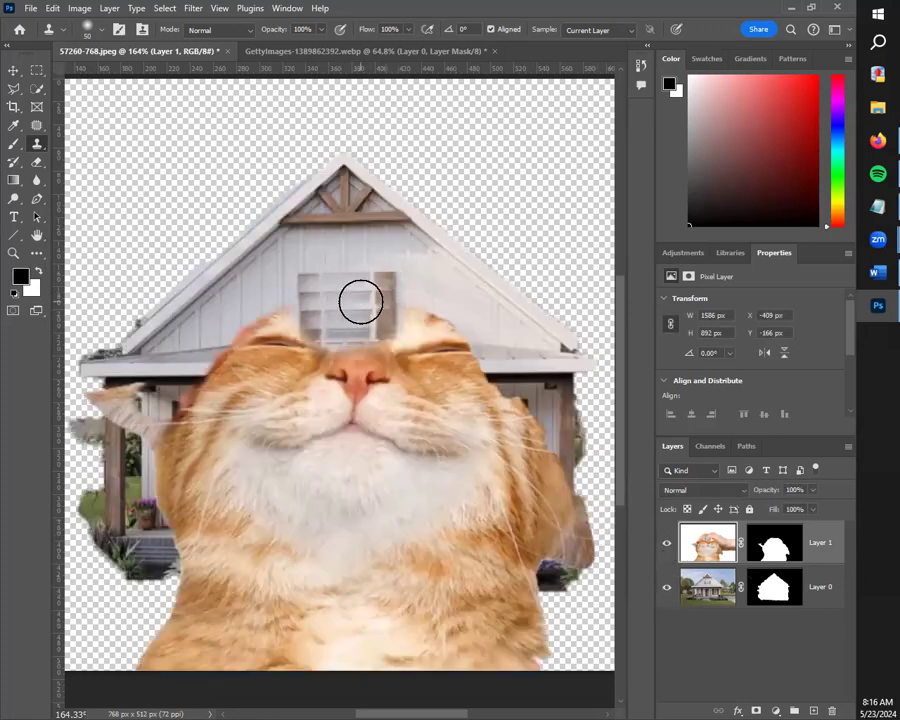
Sample the porch roof's left edge on the house layer and clone it over the left side of the cat's face on the cat layer.
left_click(308, 284, "alt")
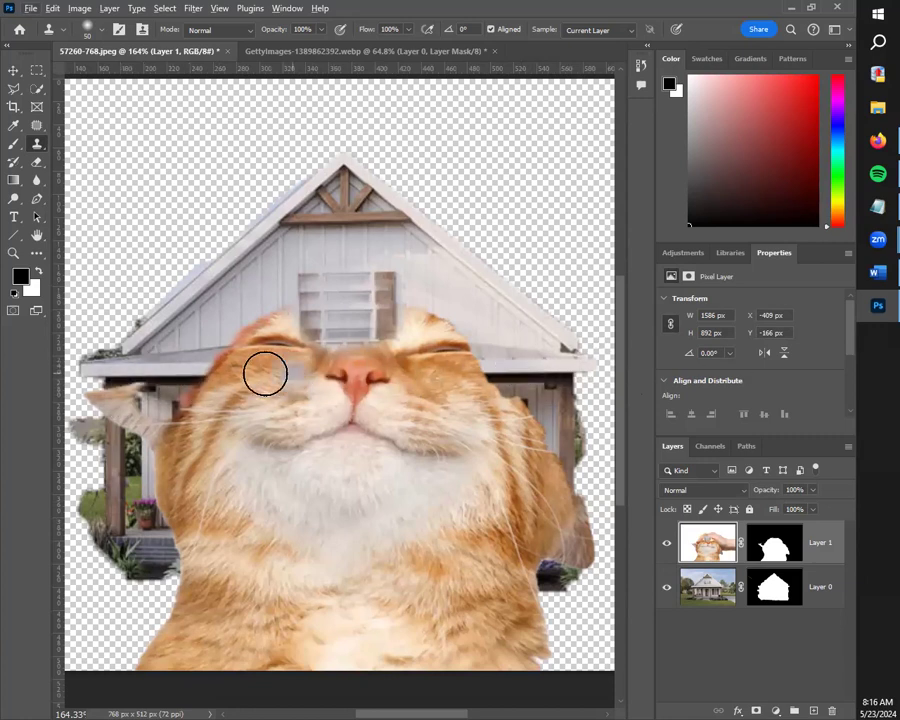
left_click(705, 591)
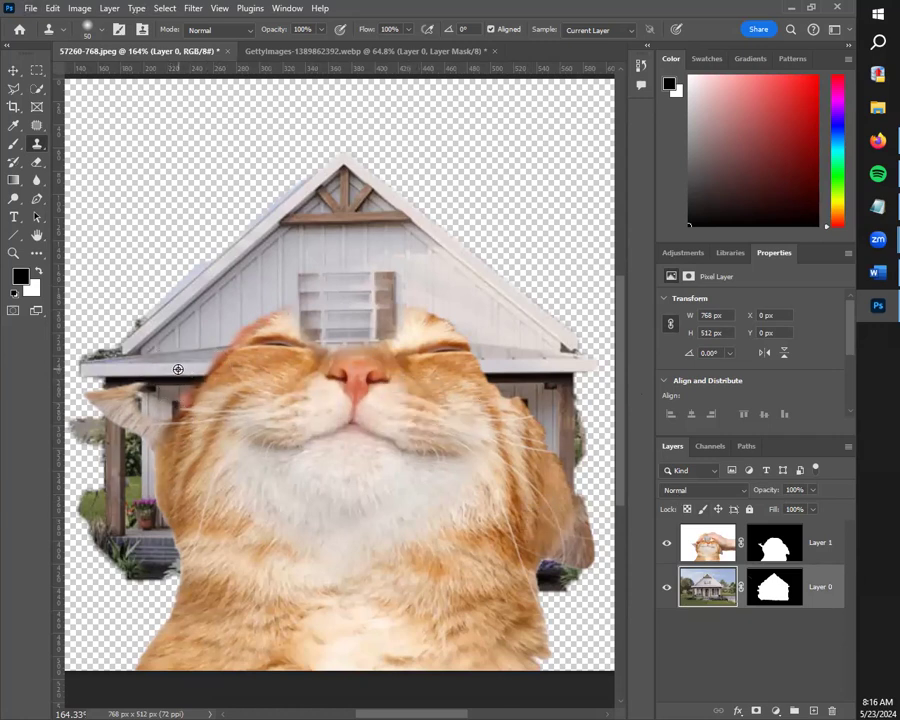
left_click(697, 549)
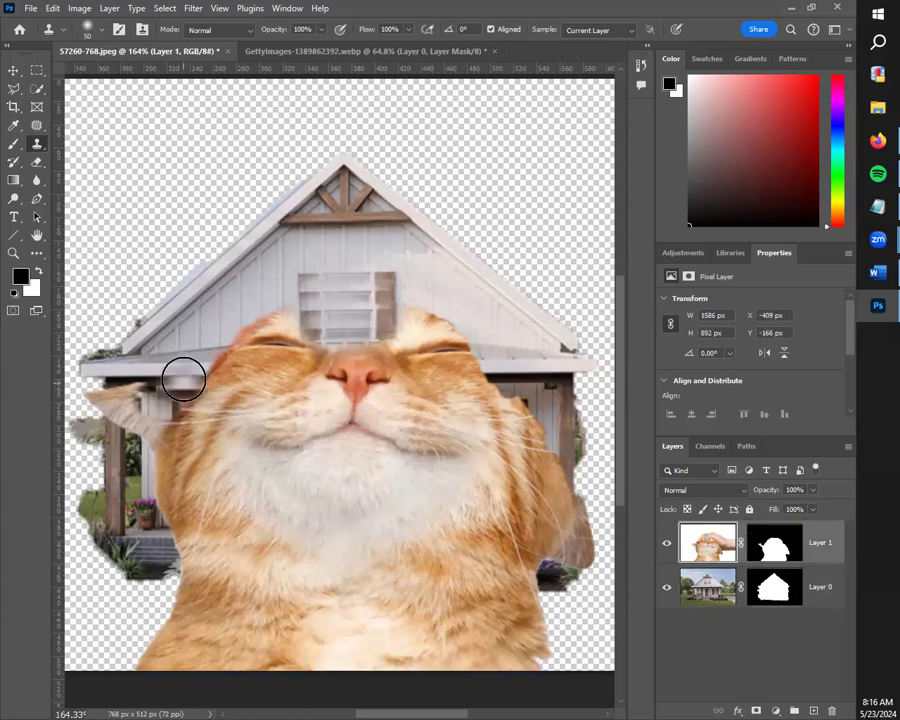
left_click_drag(211, 370, 221, 369)
Sample the porch roof's right edge on the house layer and clone it over the right side of the cat's face on the cat layer.
left_click(528, 370, "alt")
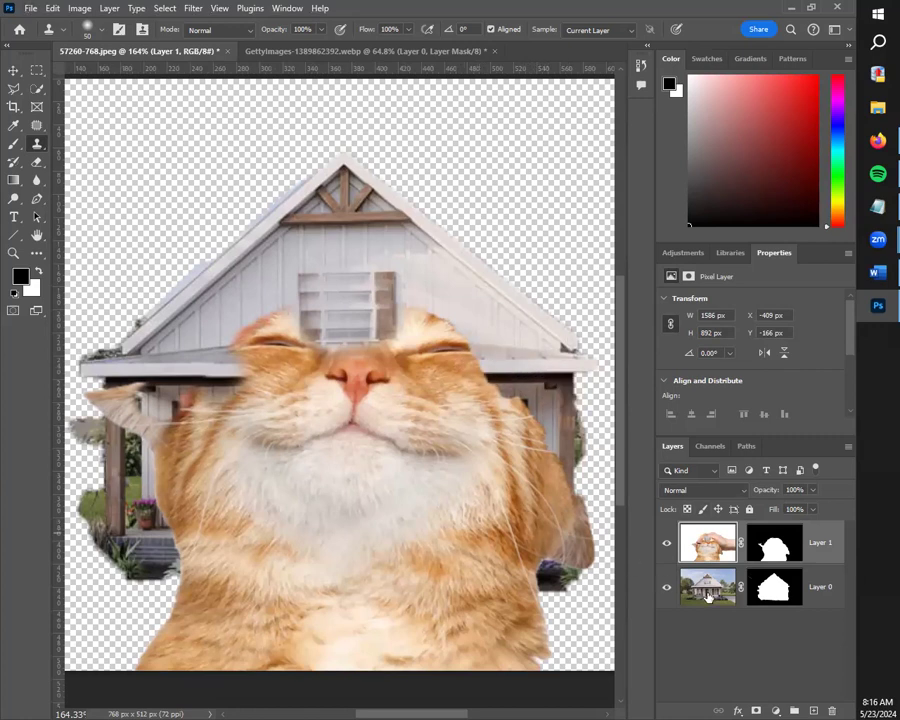
key("alt+bracketleft")
left_click(706, 547)
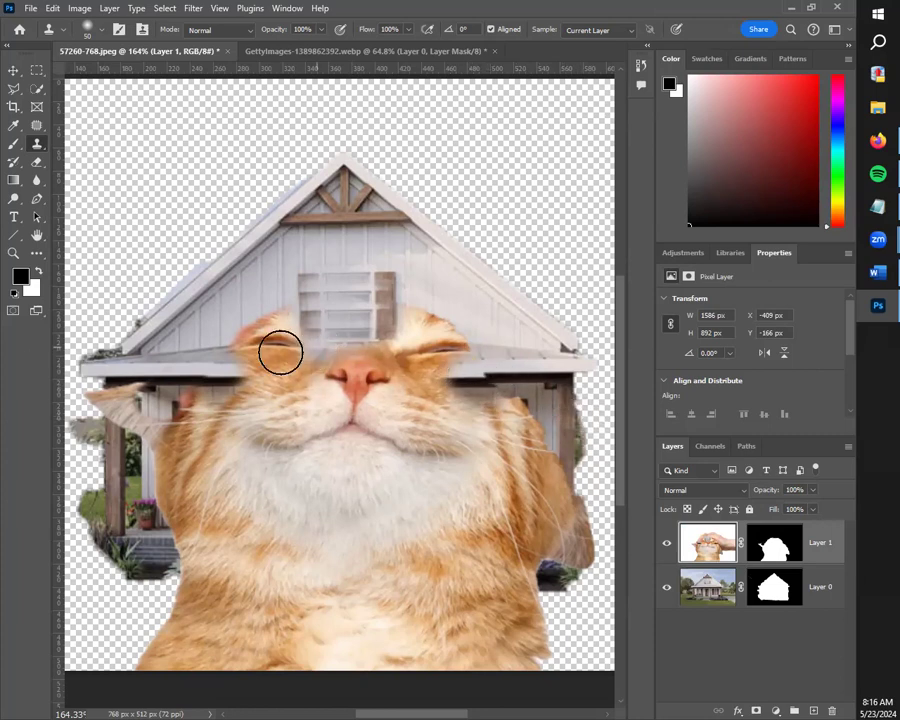
Switch to the Move tool, deselect the layers and examine the blended roofline and face on the whole composite.
left_click(15, 72)
left_click(88, 125)
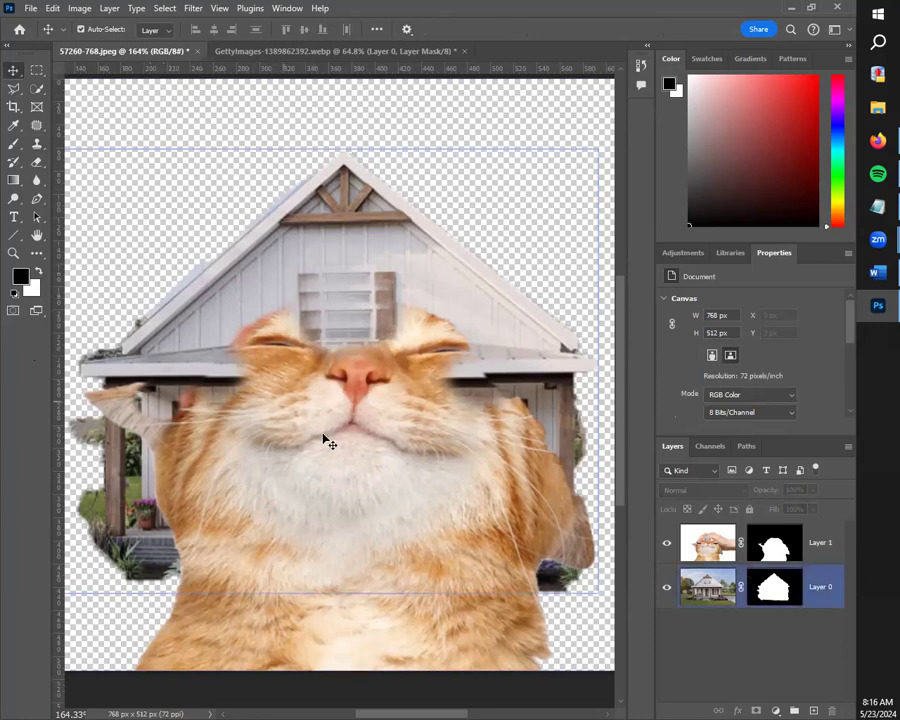
scroll(301, 432, "down", 2)
scroll(410, 364, "up", 1)
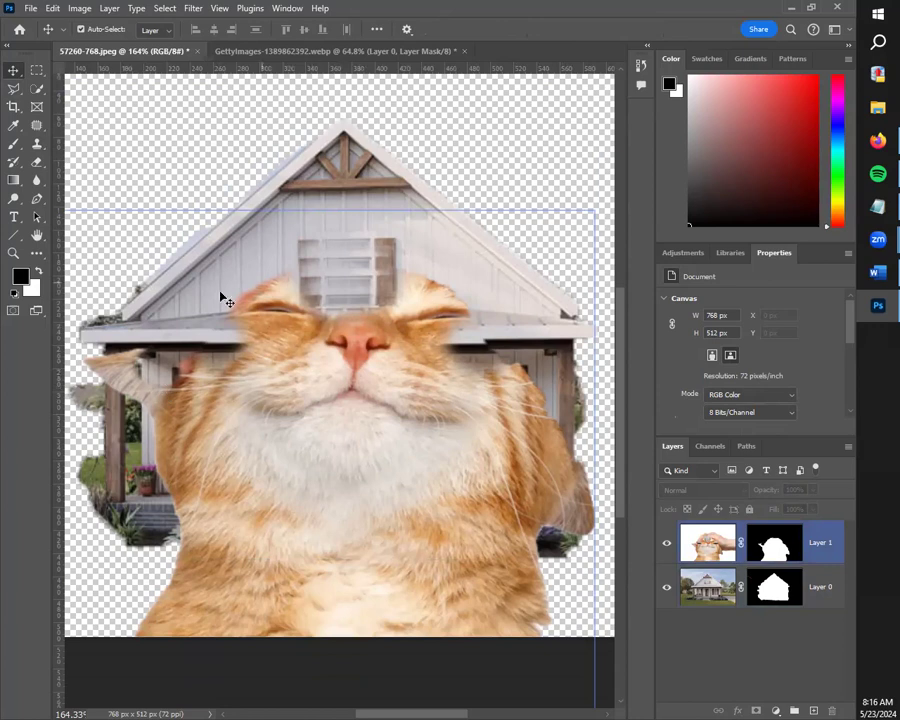
scroll(415, 358, "down", 3)
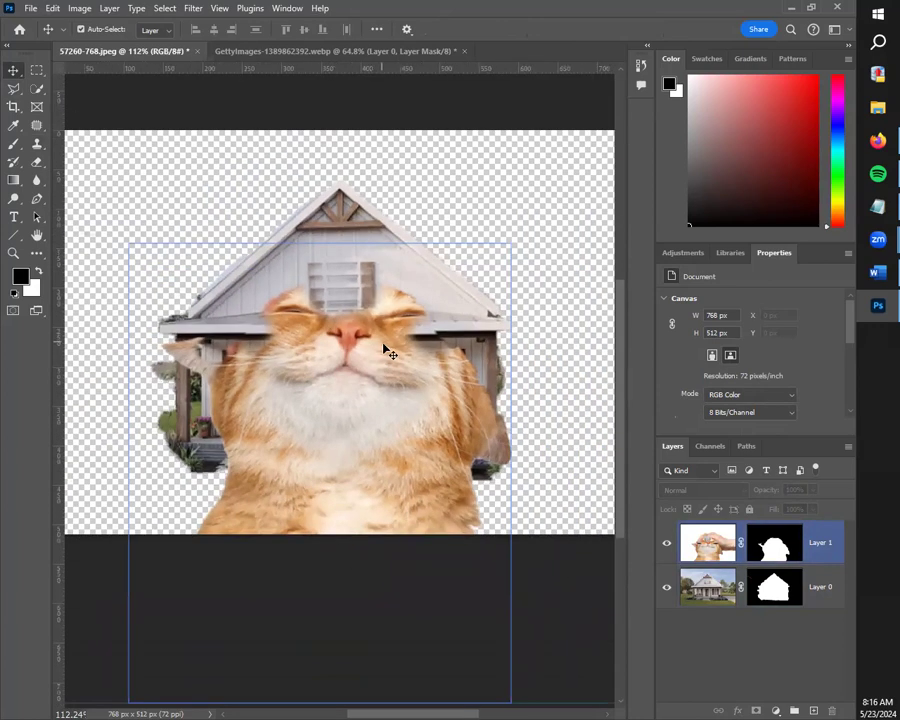
scroll(384, 344, "up", 2)
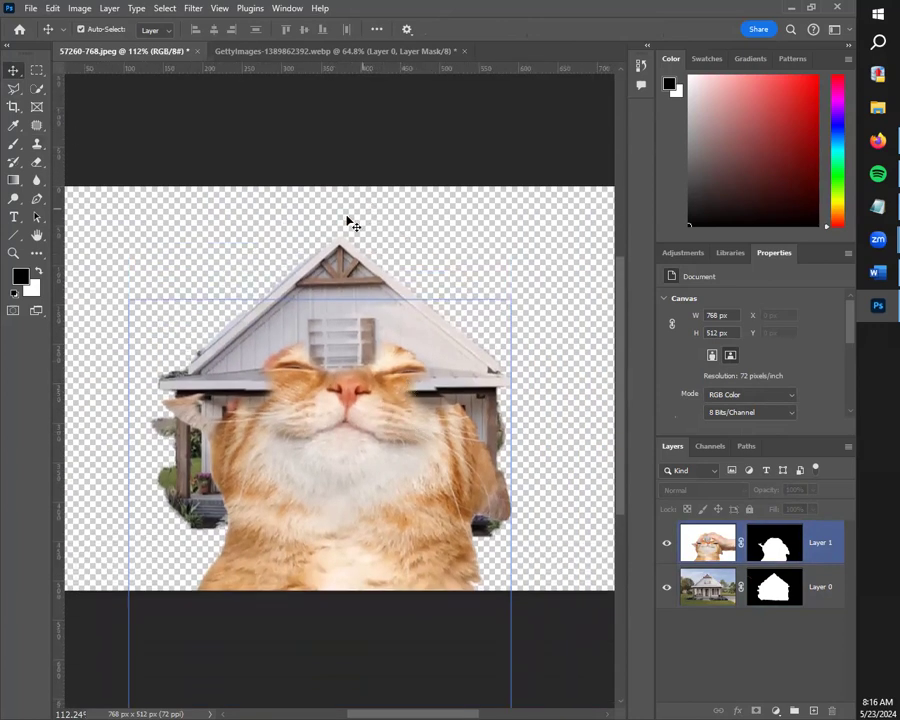
left_click(350, 222)
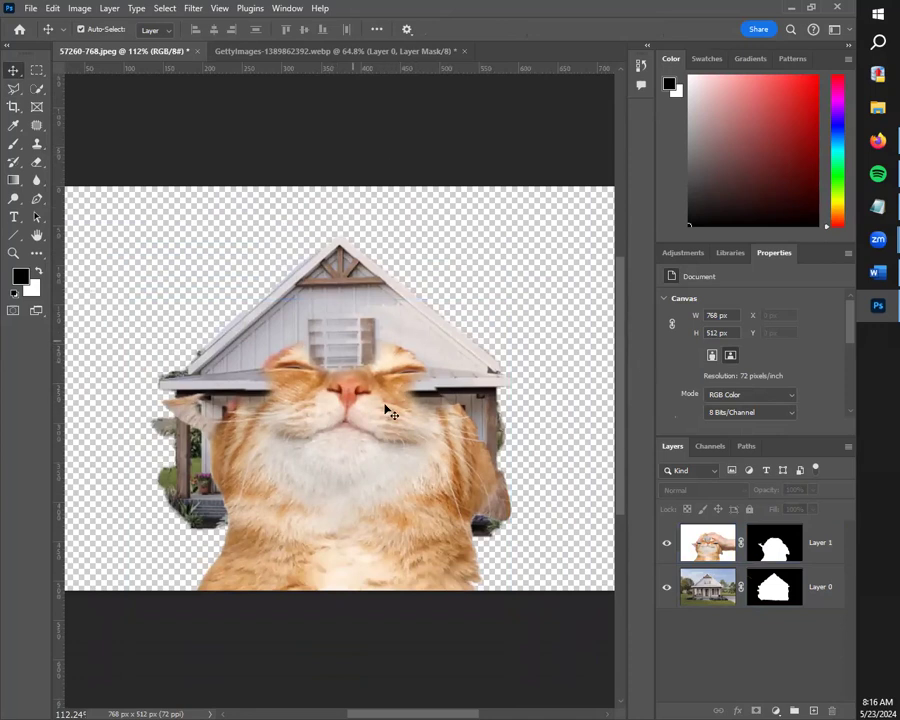
left_click(432, 379)
left_click(371, 376)
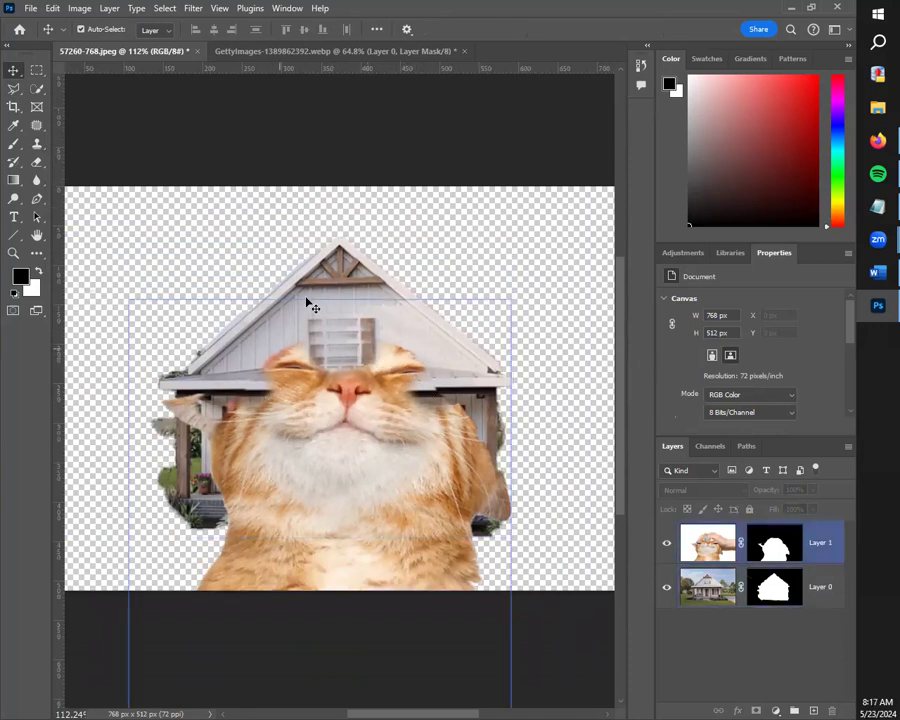
left_click(350, 385)
left_click(276, 395)
left_click(113, 211)
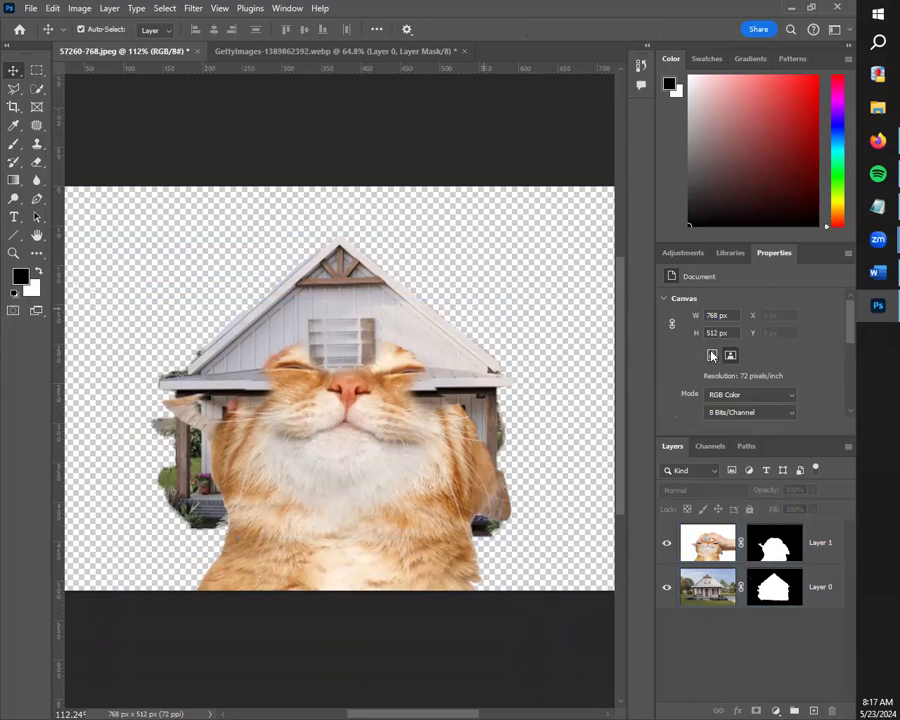
Outline the cat's lower left body edge with the Patch tool on the cat layer, and clear the selection.
left_click(37, 145)
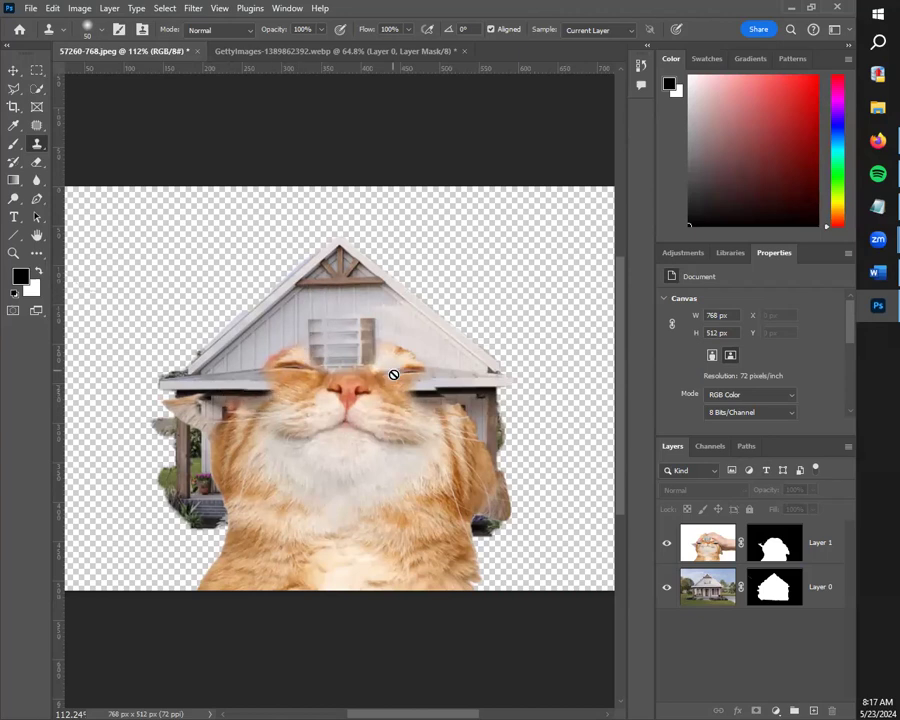
left_click(40, 128)
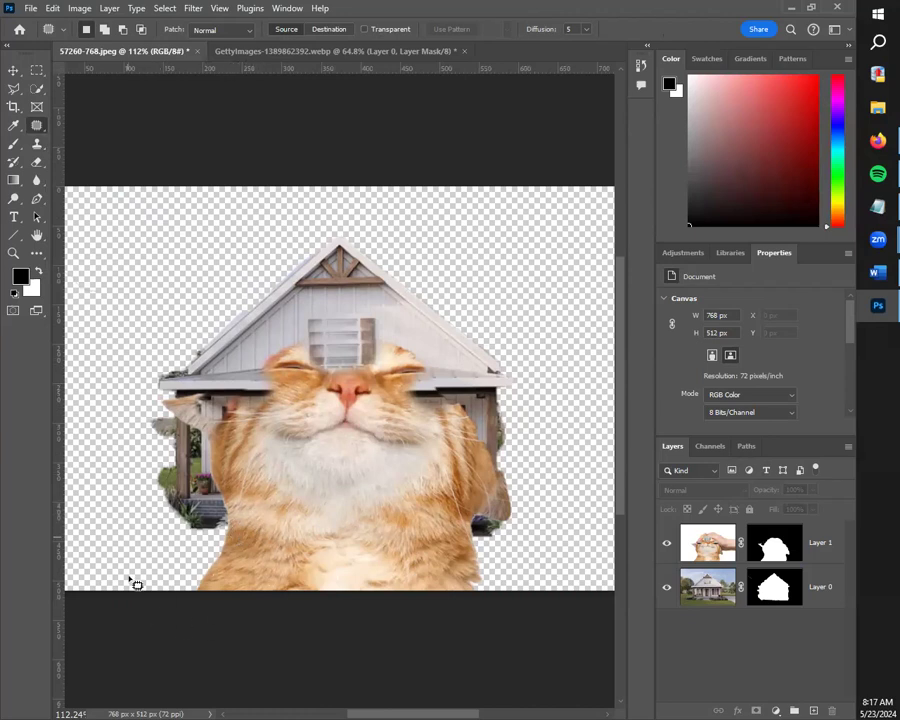
mouse_move(246, 509)
left_mouse_down()
mouse_move(234, 586)
mouse_move(226, 511)
left_mouse_up()
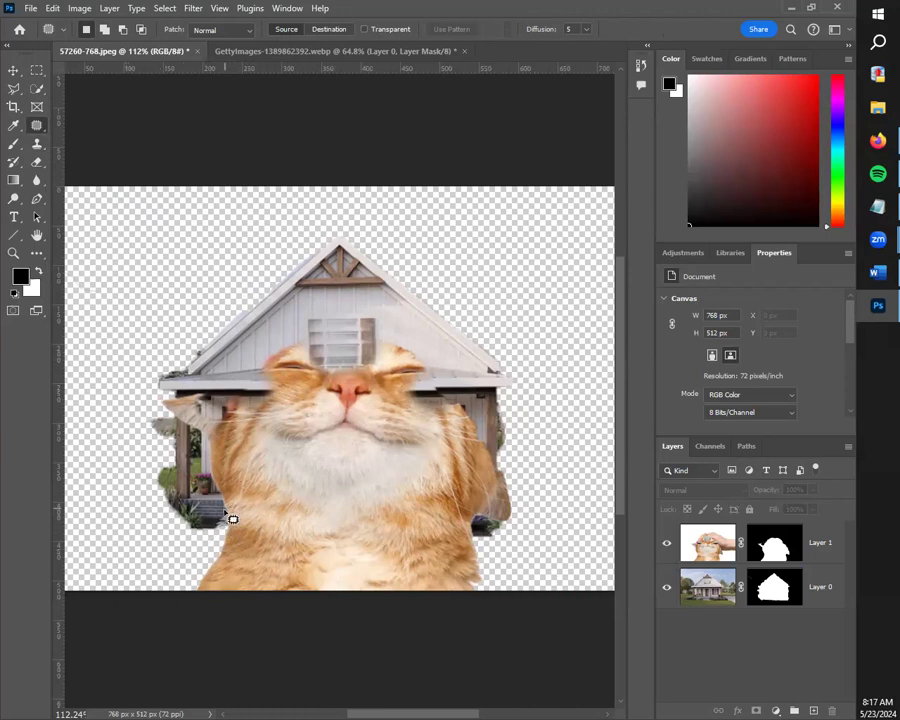
left_click(231, 573)
left_click(381, 273)
left_click(815, 542)
left_click_drag(239, 548, 426, 561)
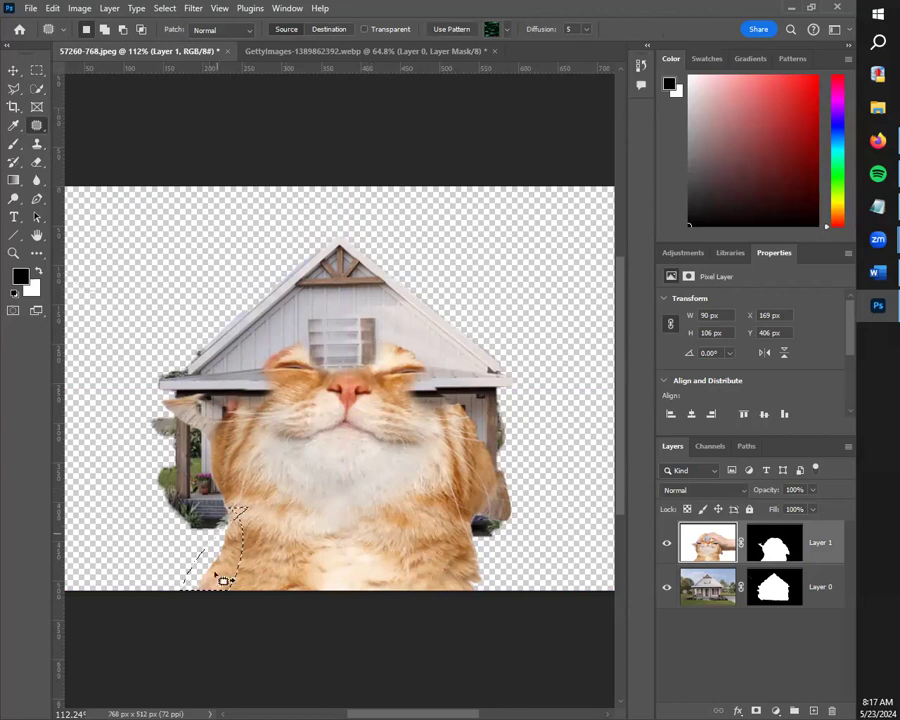
key("ctrl+d")
Deselect all layers and compare the Patch and Clone Stamp tools, leaving the Clone Stamp active.
left_click(13, 71)
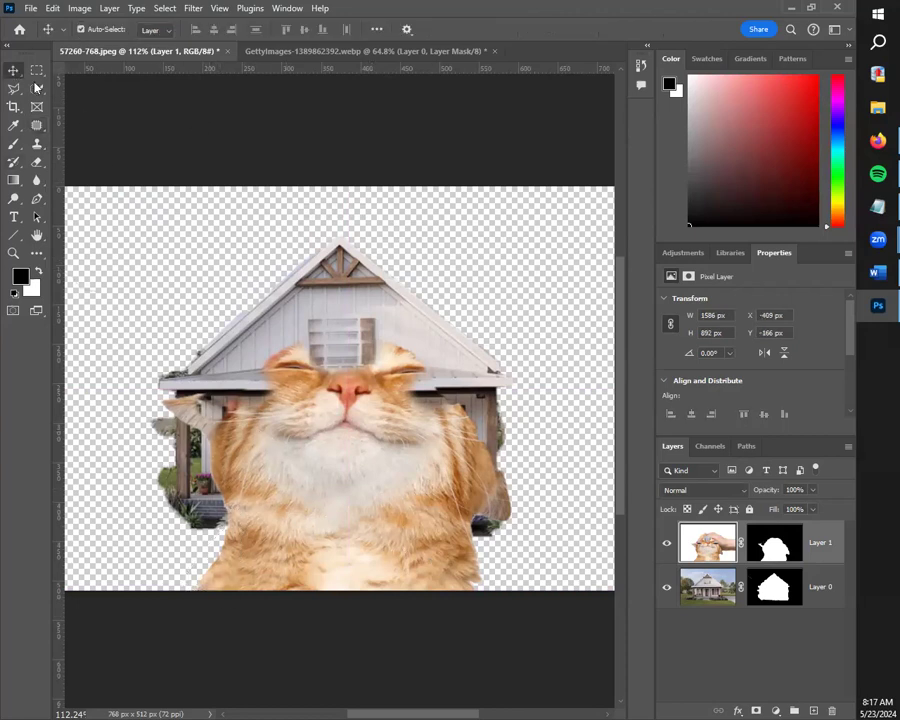
left_click(208, 265)
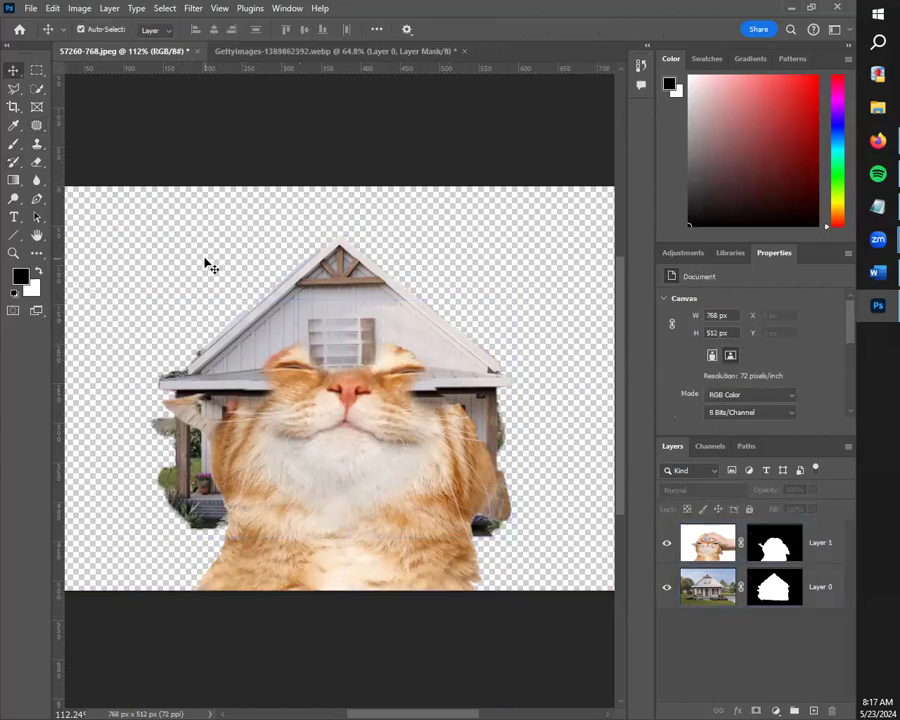
left_click(37, 125)
left_click(38, 143)
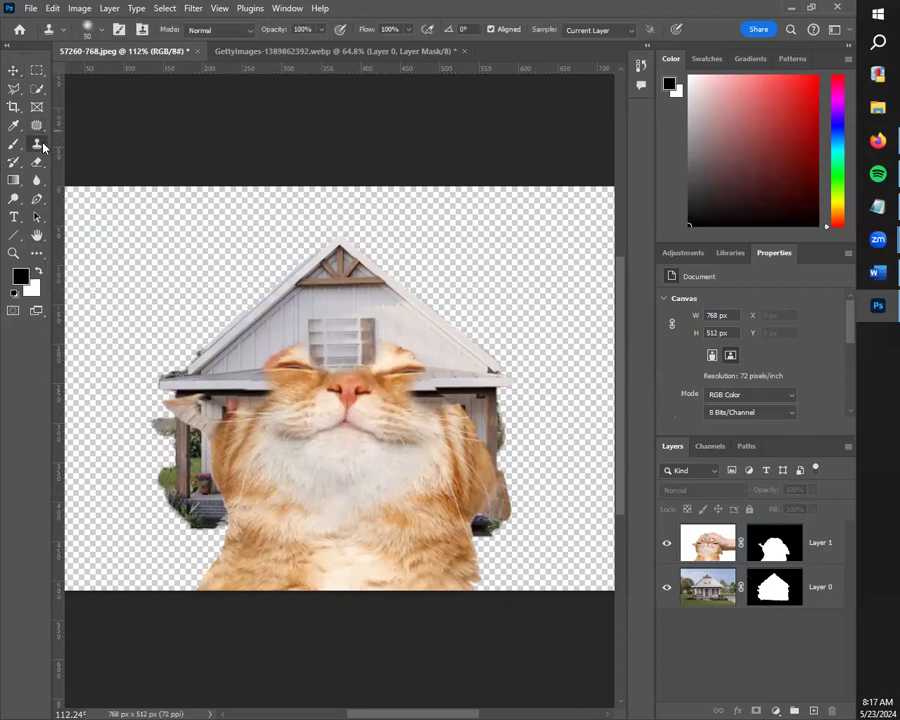
left_click(38, 126)
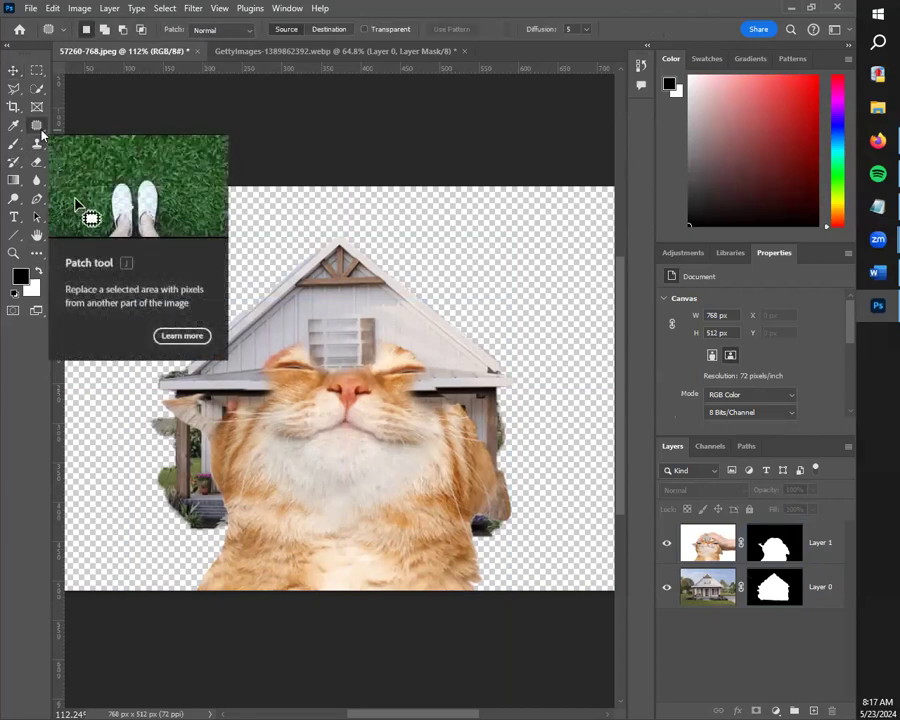
left_click(37, 145)
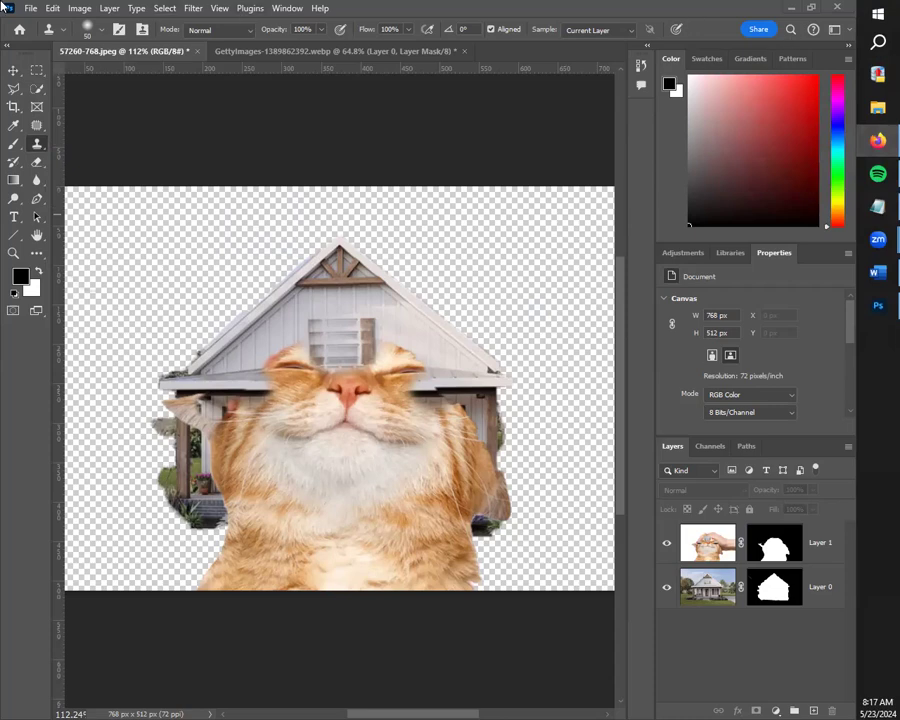
Switch to the Canvas announcement in Firefox, enter Student View and open the PROJ 8.4 work time assignment from the Thursday 5/23 post.
left_click_drag(308, 1, 290, 145)
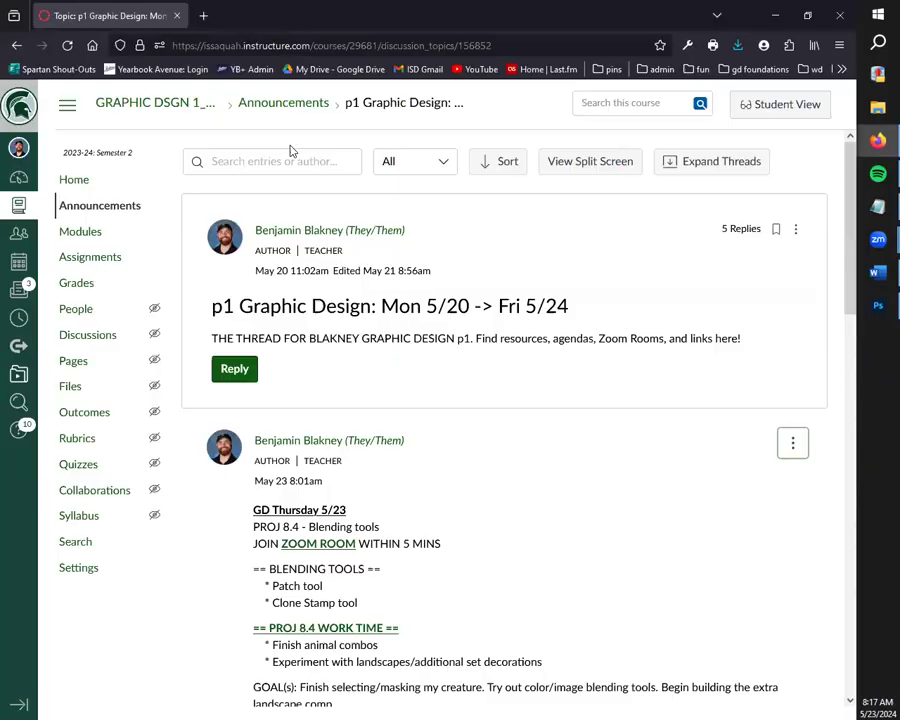
left_click(780, 110)
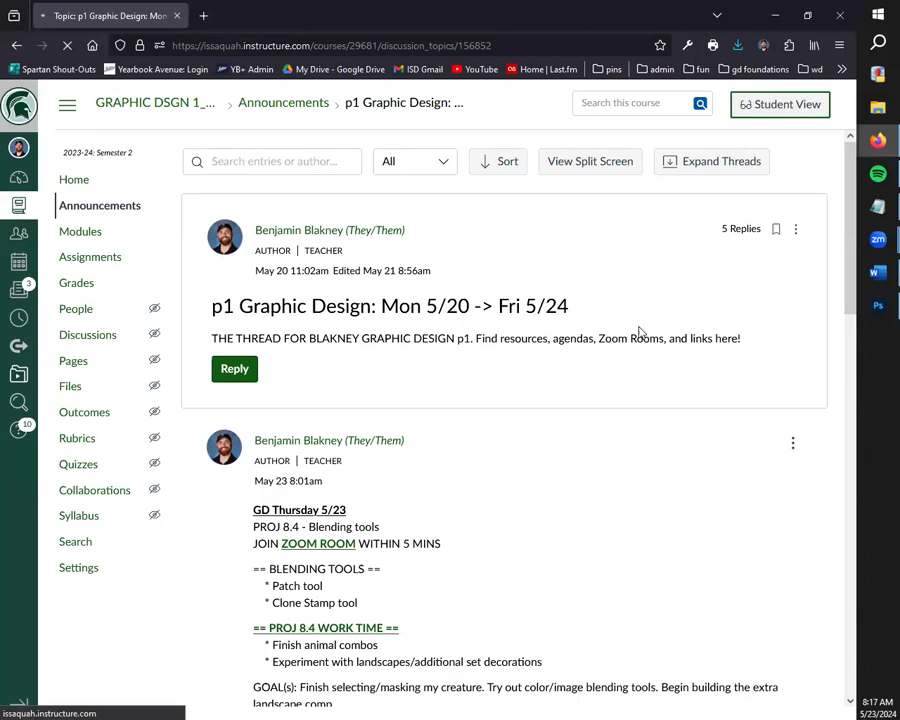
scroll(366, 466, "down", 3)
left_click(341, 333)
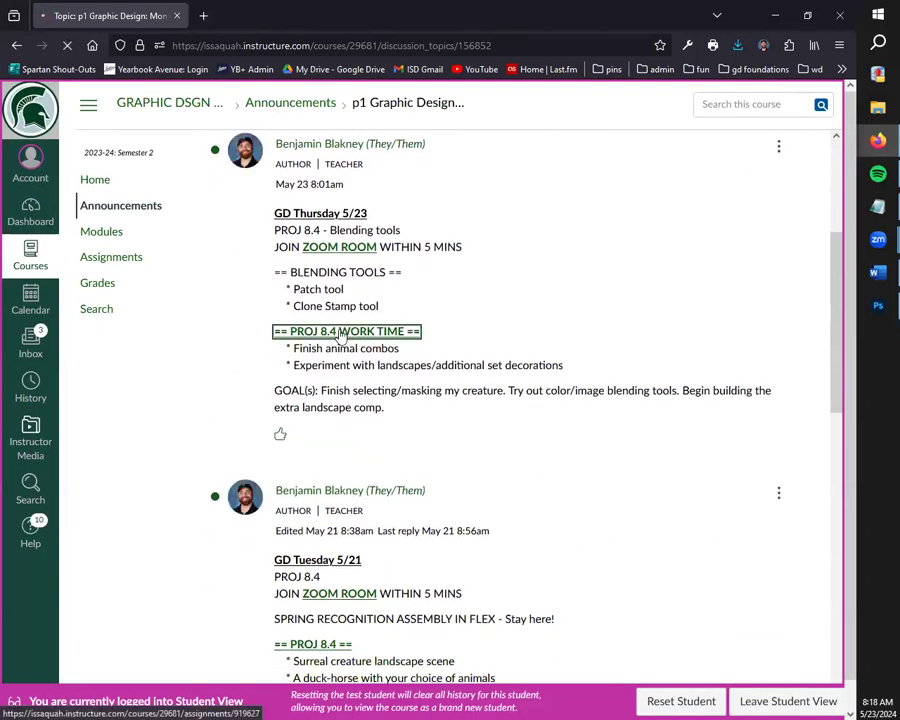
Read through the assignment's overview, deliverables and work cycle, down to the Day 3 creature blending example.
scroll(480, 443, "down", 5)
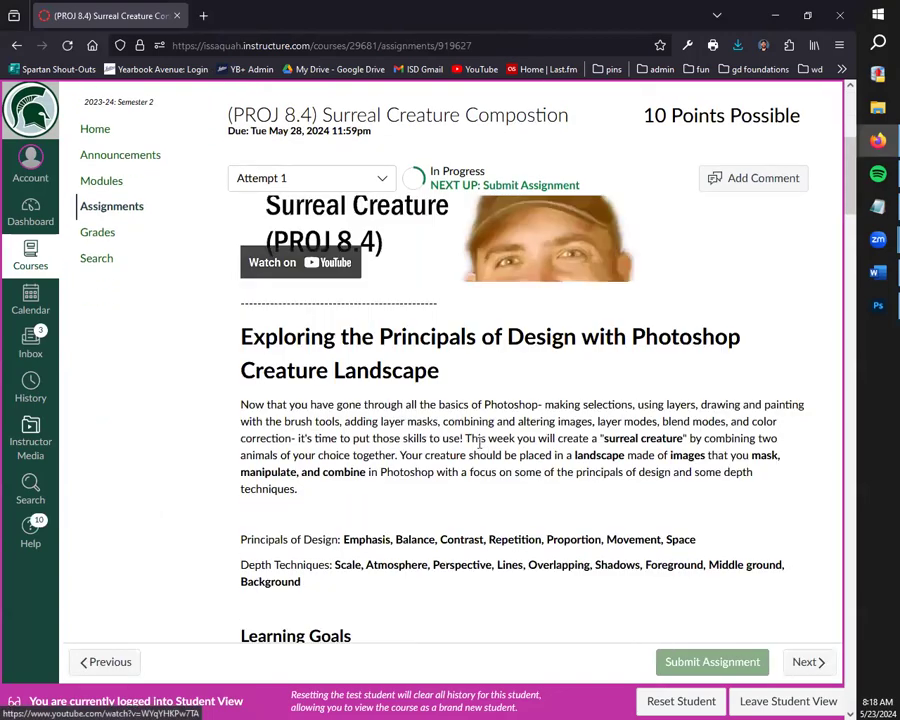
scroll(475, 490, "down", 8)
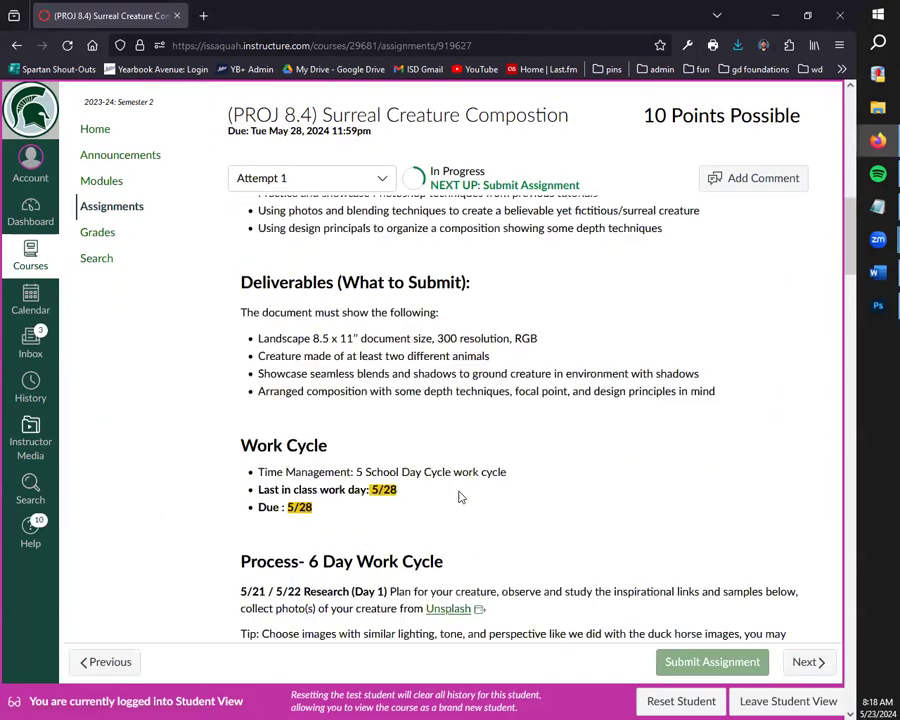
scroll(459, 497, "down", 10)
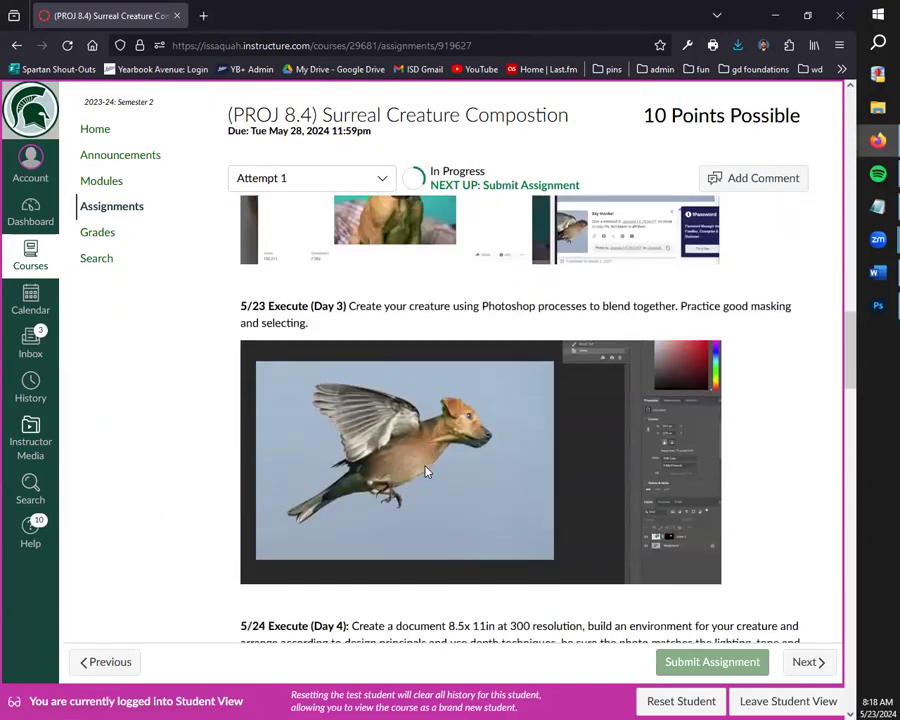
scroll(425, 471, "down", 5)
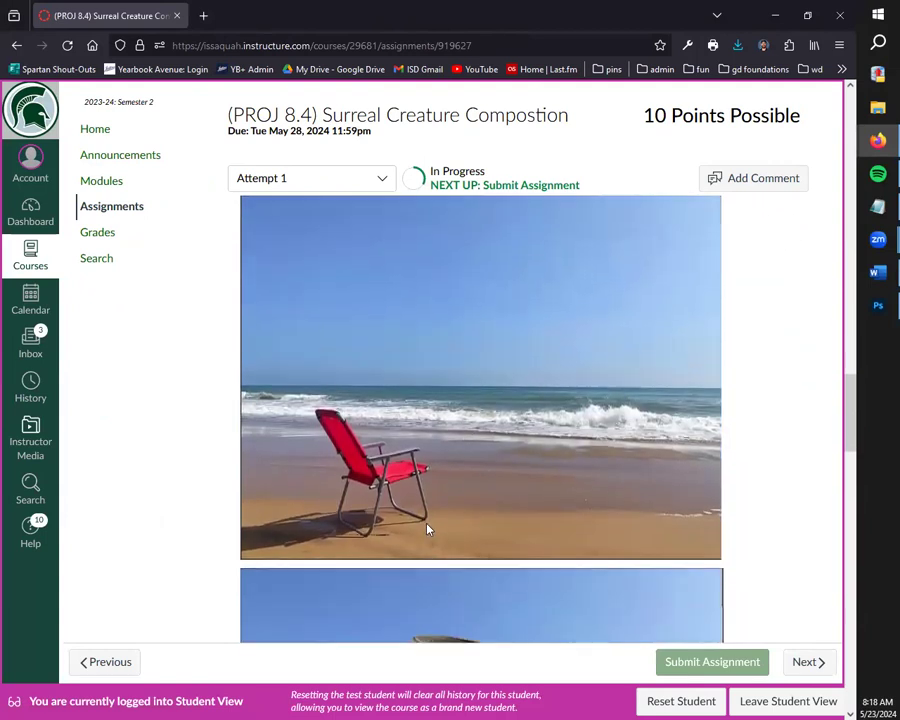
scroll(427, 529, "up", 4)
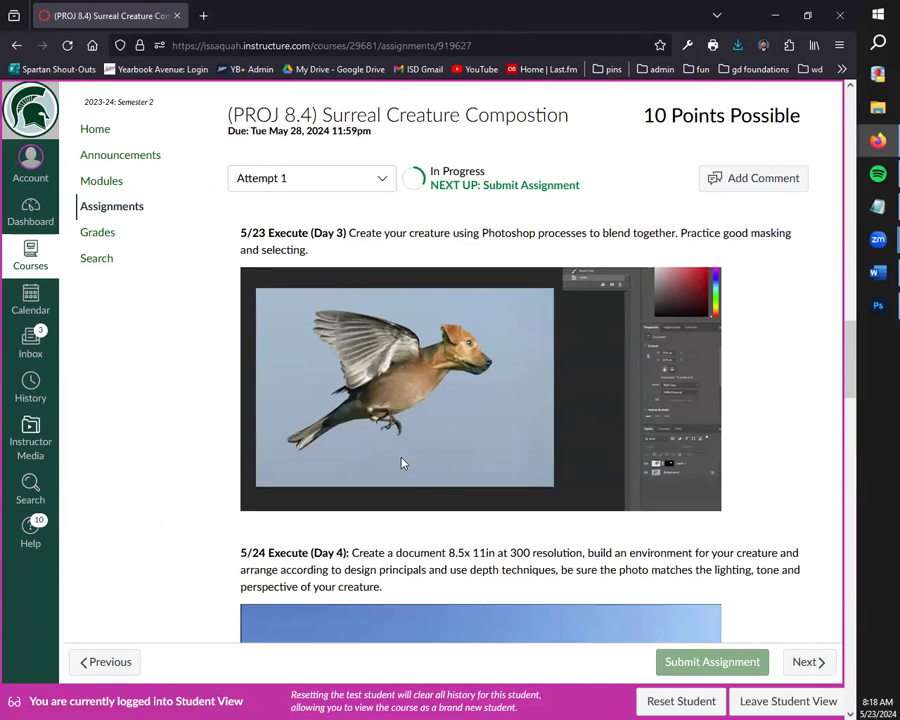
Examine the Day 4 instructions, comparing the plain beach background with the finished dog-bird composition and its added planets.
scroll(400, 461, "down", 4)
scroll(452, 449, "down", 2)
scroll(549, 410, "up", 3)
scroll(420, 410, "down", 4)
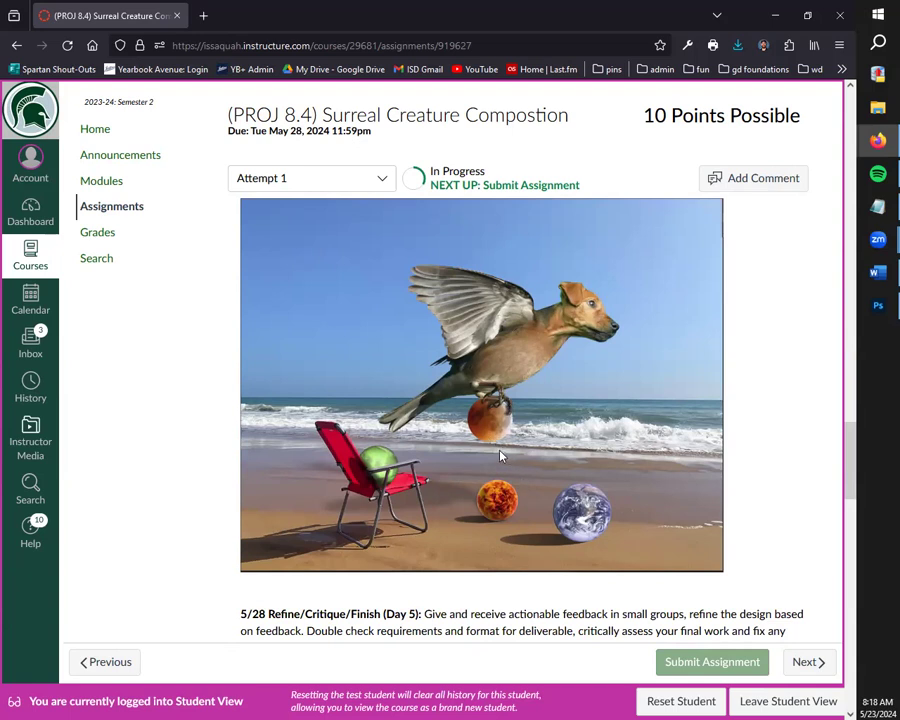
scroll(500, 455, "up", 1)
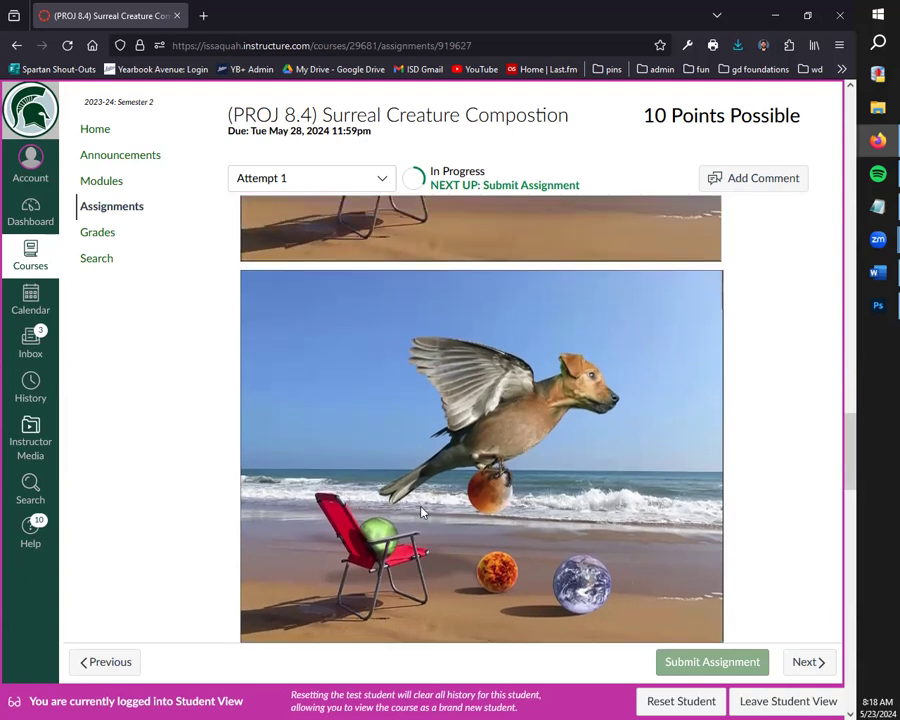
scroll(364, 480, "down", 1)
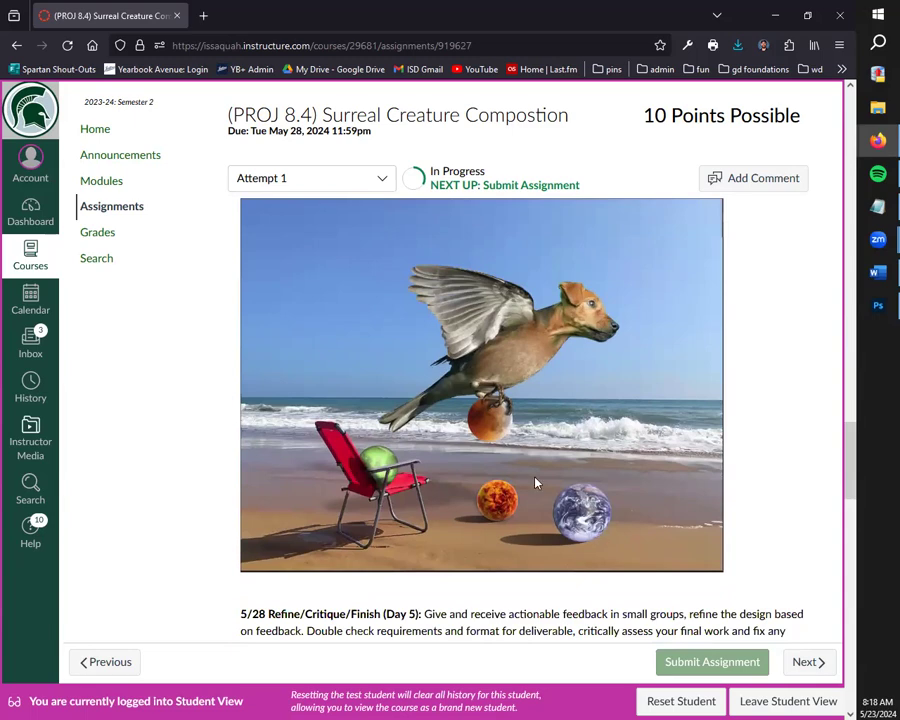
scroll(502, 462, "up", 5)
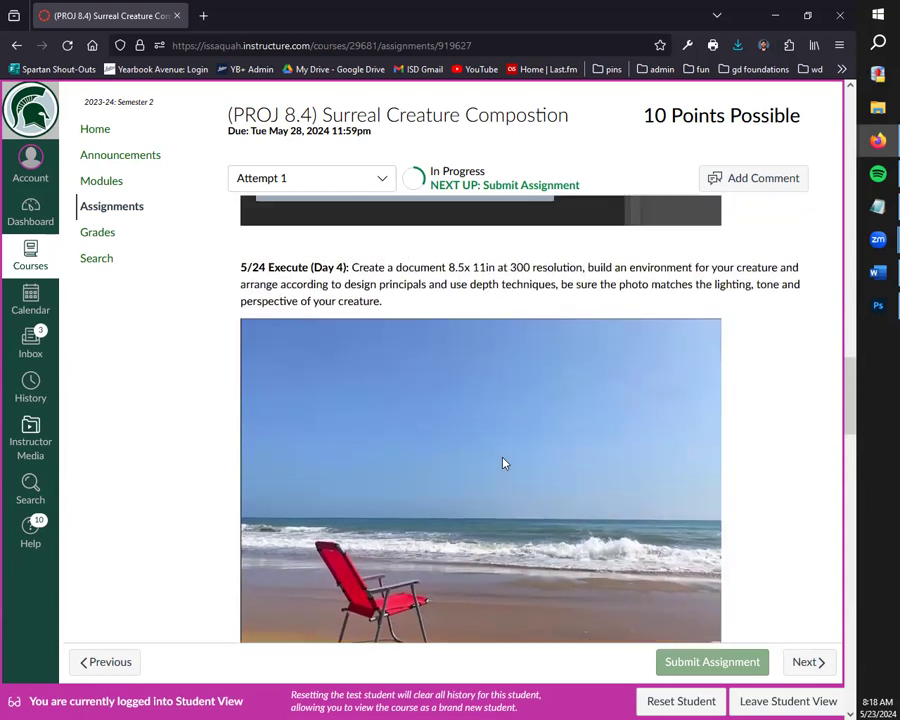
scroll(501, 462, "down", 5)
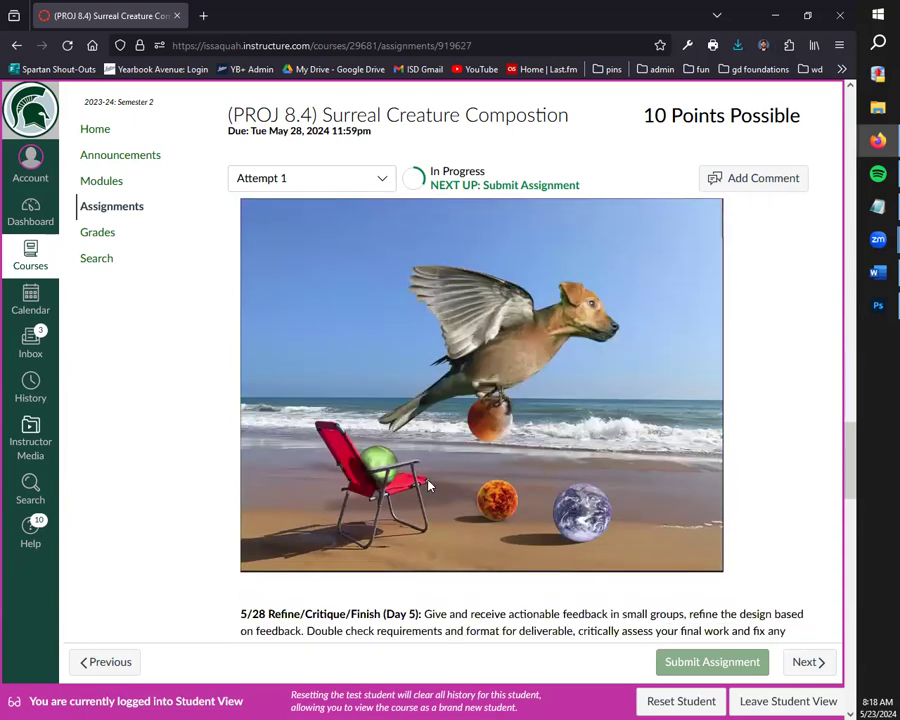
Point out the assignment title and return to the due date and details at the beginning of the page.
double_click(292, 116)
left_click(321, 125)
scroll(434, 393, "up", 1)
scroll(434, 393, "up", 5)
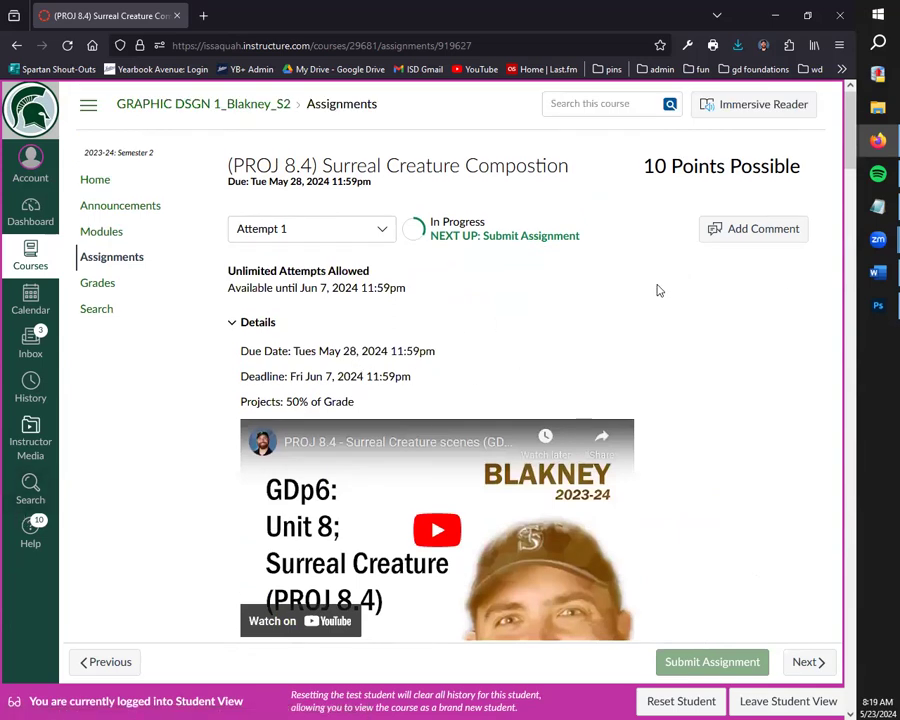
Return to the course announcements and open the "p1 Graphic Design: Mon 5/20 -> Fri 5/24" thread.
scroll(415, 342, "down", 4)
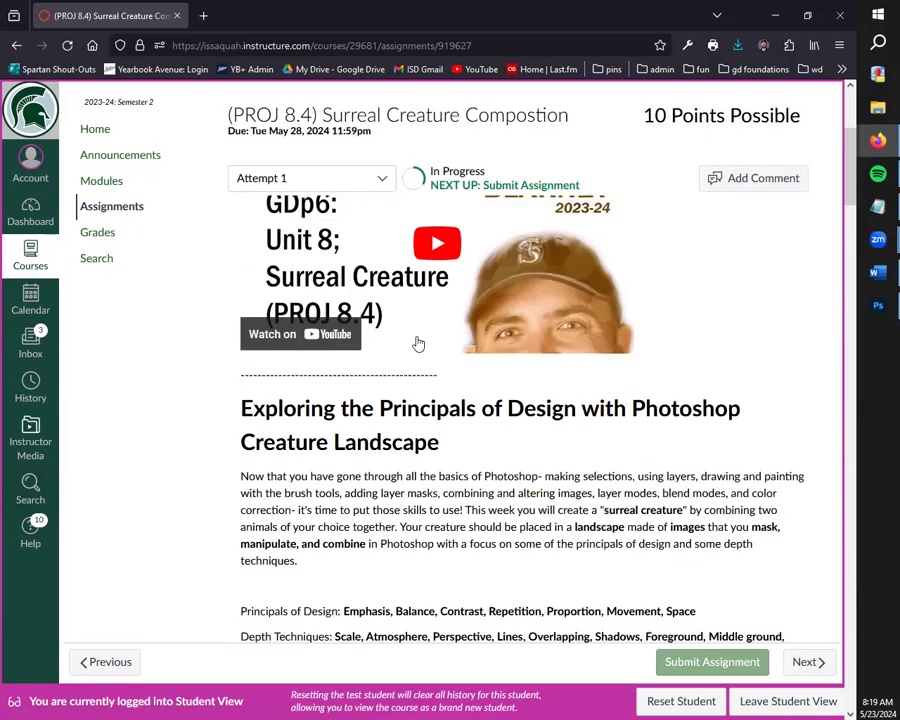
scroll(407, 446, "up", 4)
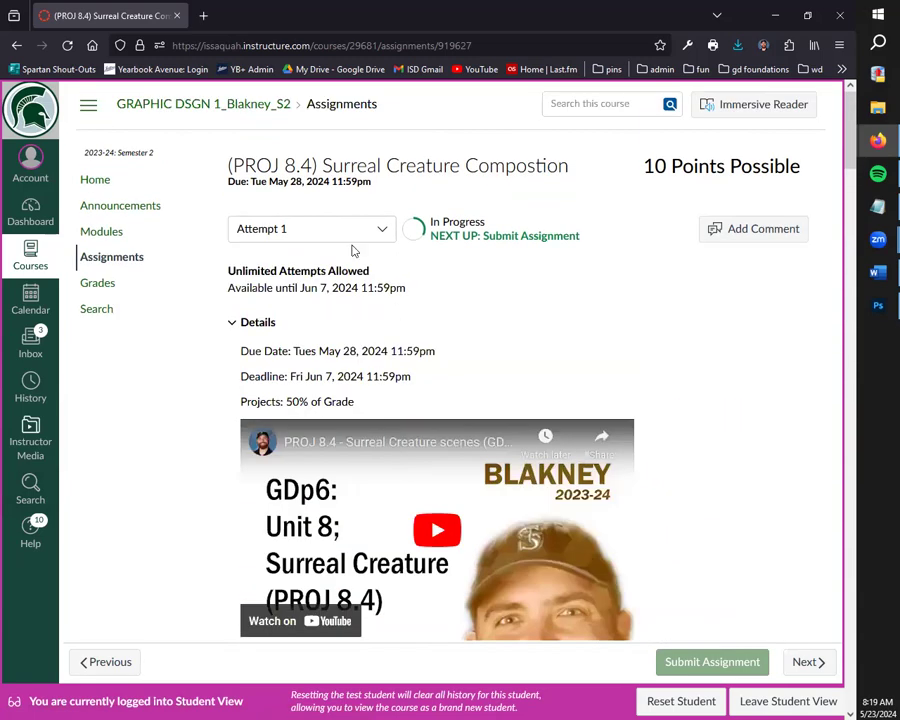
left_click(138, 212)
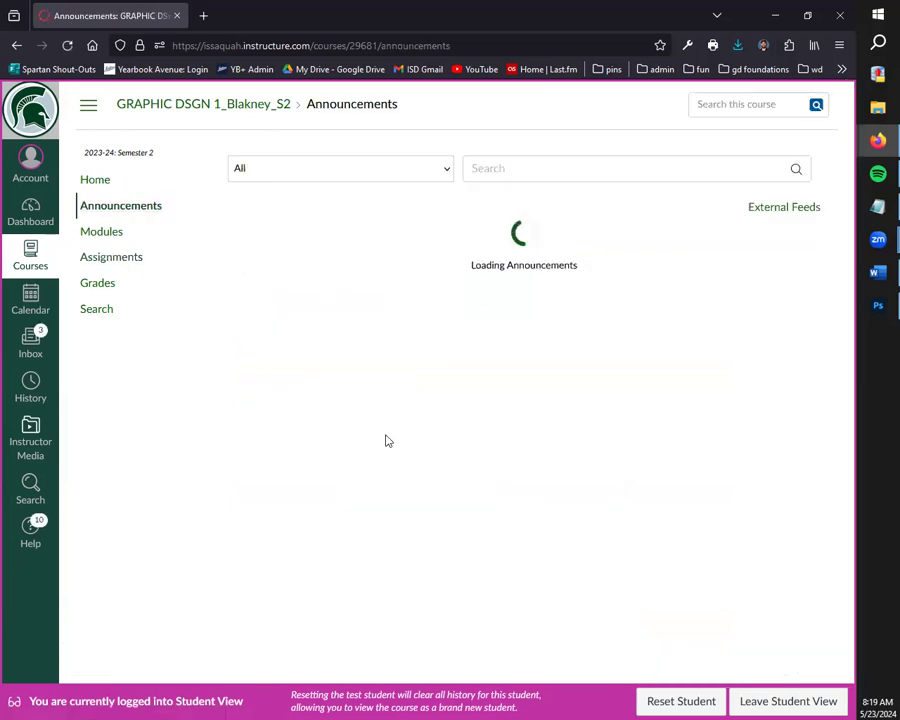
left_click(387, 332)
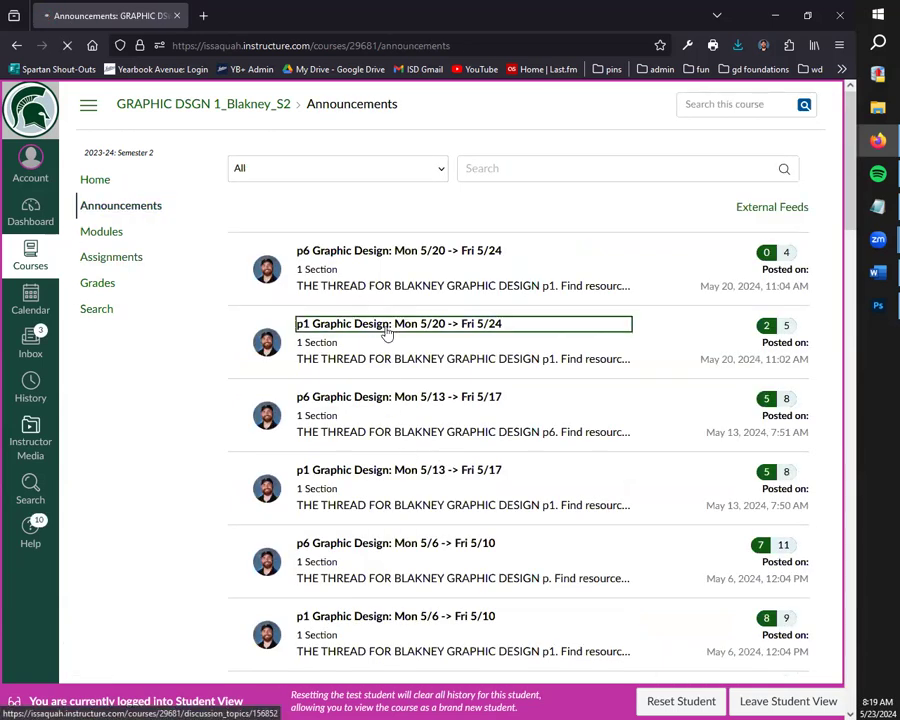
Expand the replies under the GD Tuesday 5/21 post.
scroll(323, 440, "down", 5)
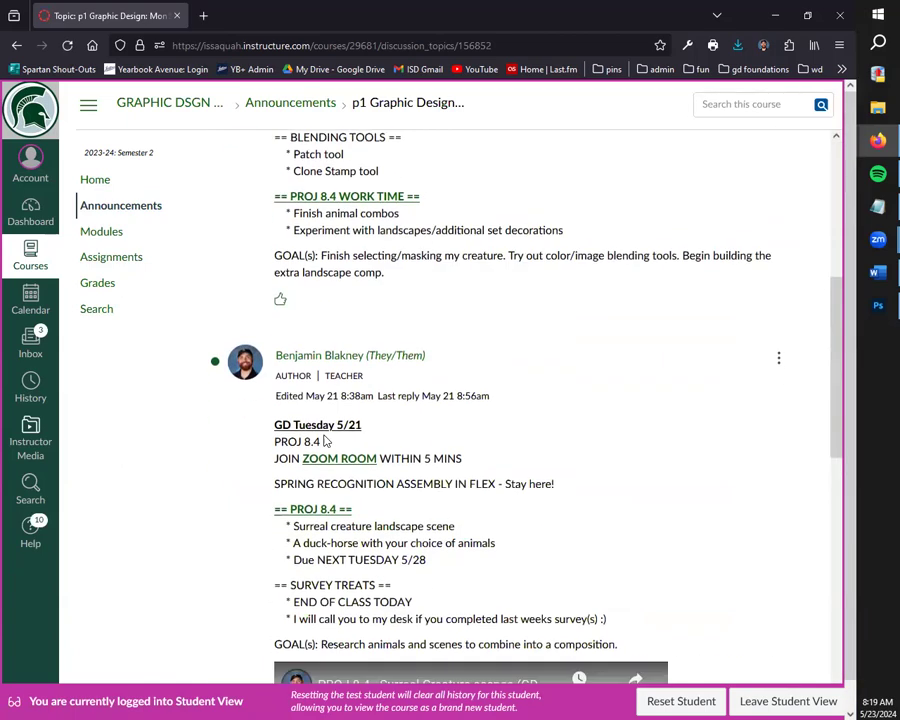
scroll(323, 440, "down", 5)
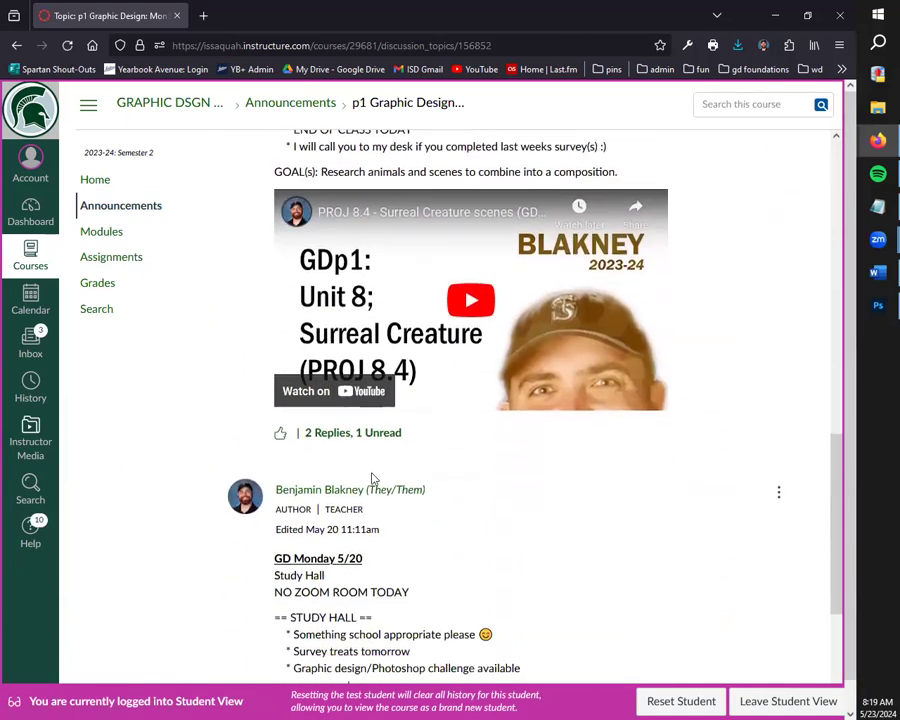
left_click(362, 434)
Examine the masking and color-blending tutorial links and the pre-named double animals list in the Tuesday replies.
scroll(405, 438, "down", 3)
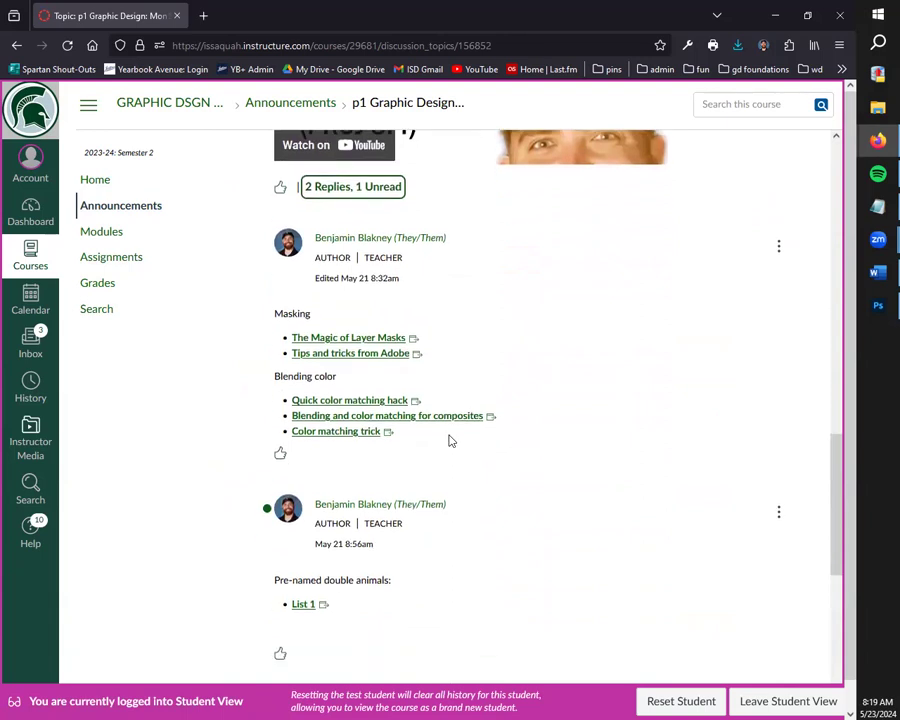
scroll(472, 313, "down", 1)
scroll(398, 318, "up", 2)
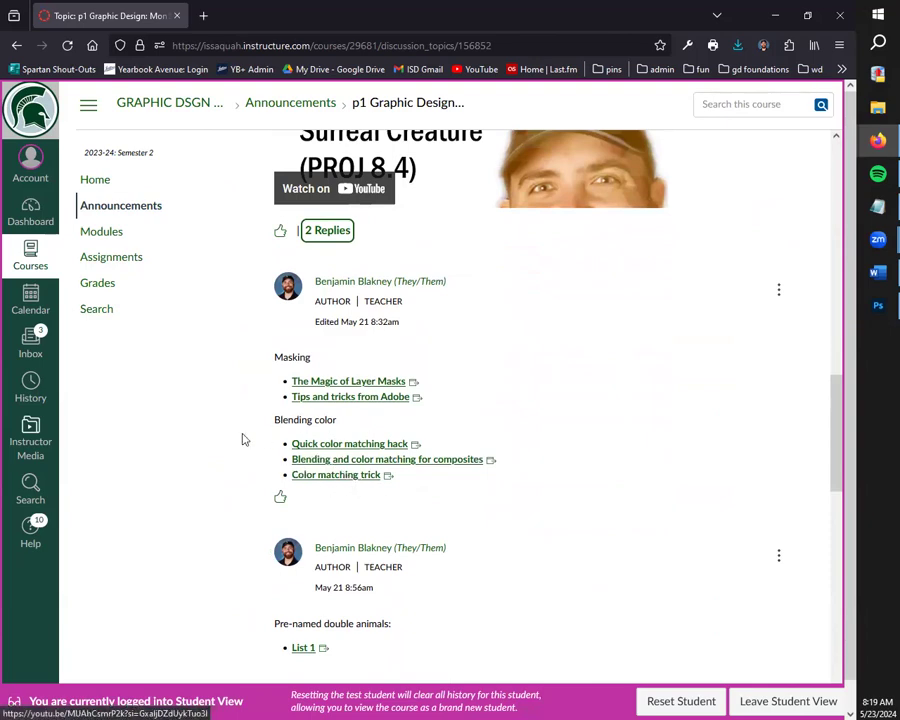
scroll(310, 453, "down", 3)
scroll(310, 453, "up", 2)
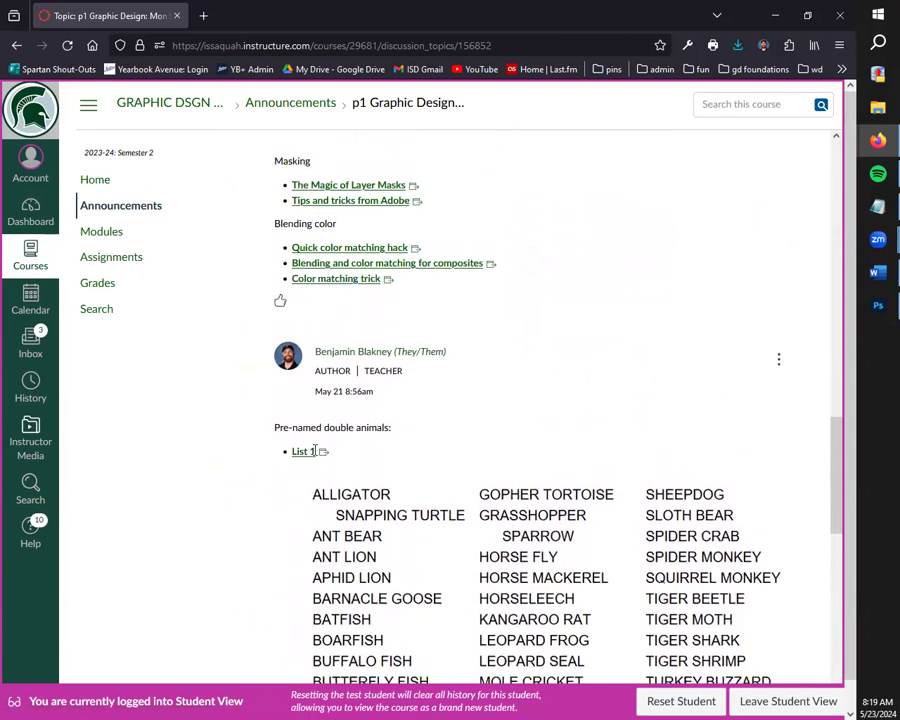
scroll(390, 470, "up", 3)
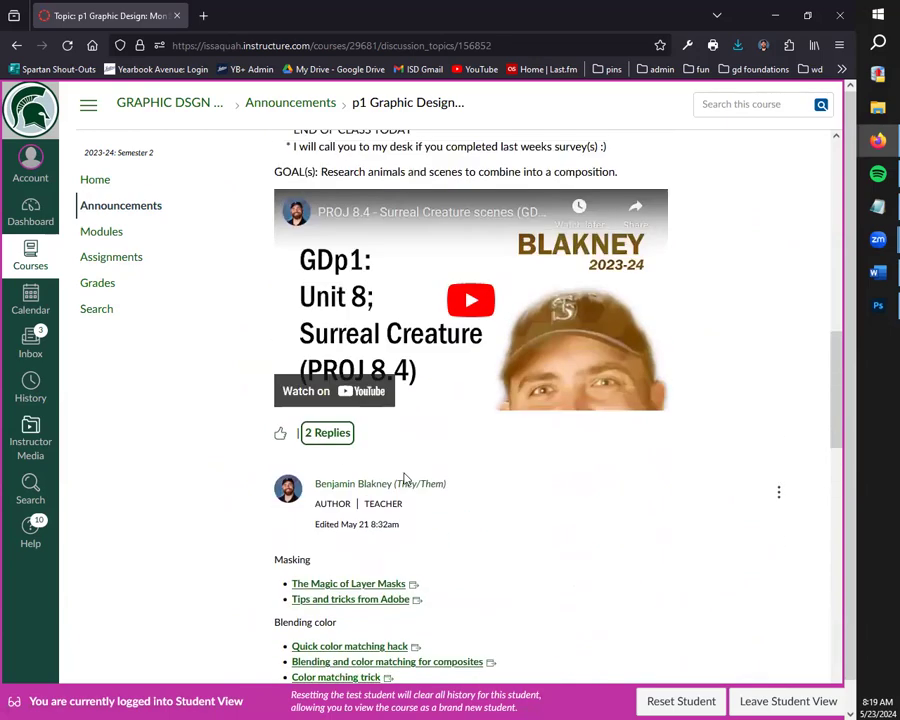
Return to the GD Thursday 5/23 post and highlight its two work-time tasks, finishing animal combos and experimenting with landscapes/additional set decorations.
scroll(470, 475, "up", 7)
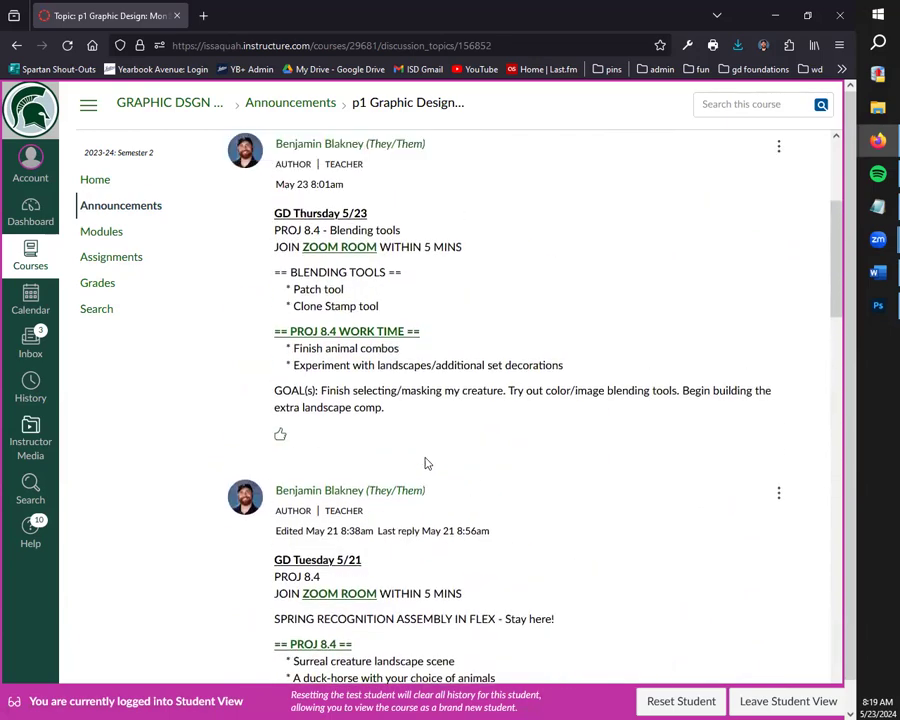
scroll(494, 494, "up", 3)
scroll(492, 491, "down", 2)
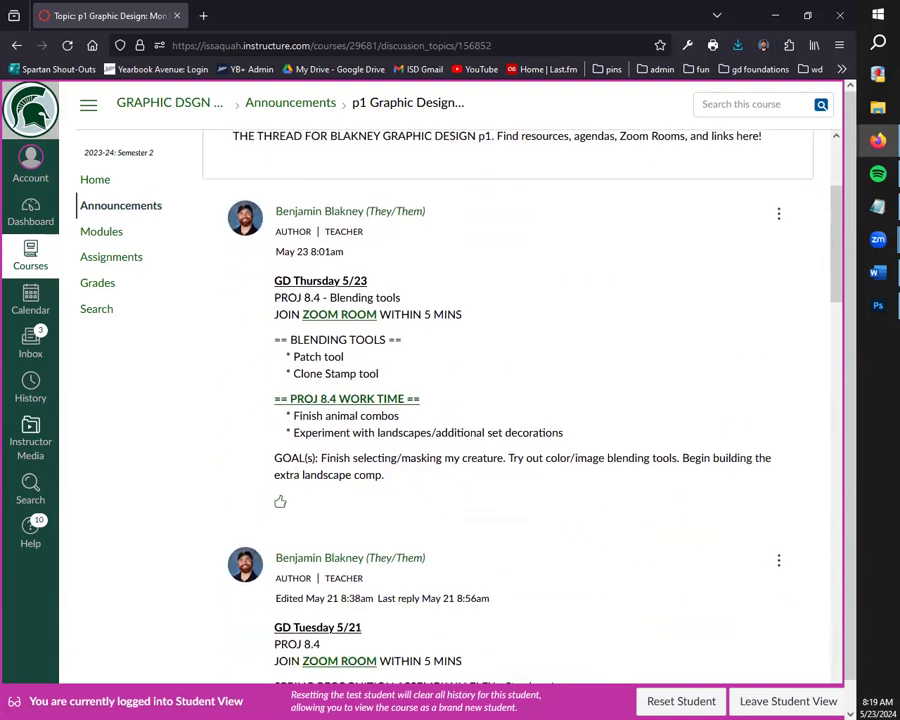
scroll(417, 450, "up", 2)
scroll(425, 390, "down", 3)
left_click_drag(429, 364, 400, 352)
left_click(307, 358)
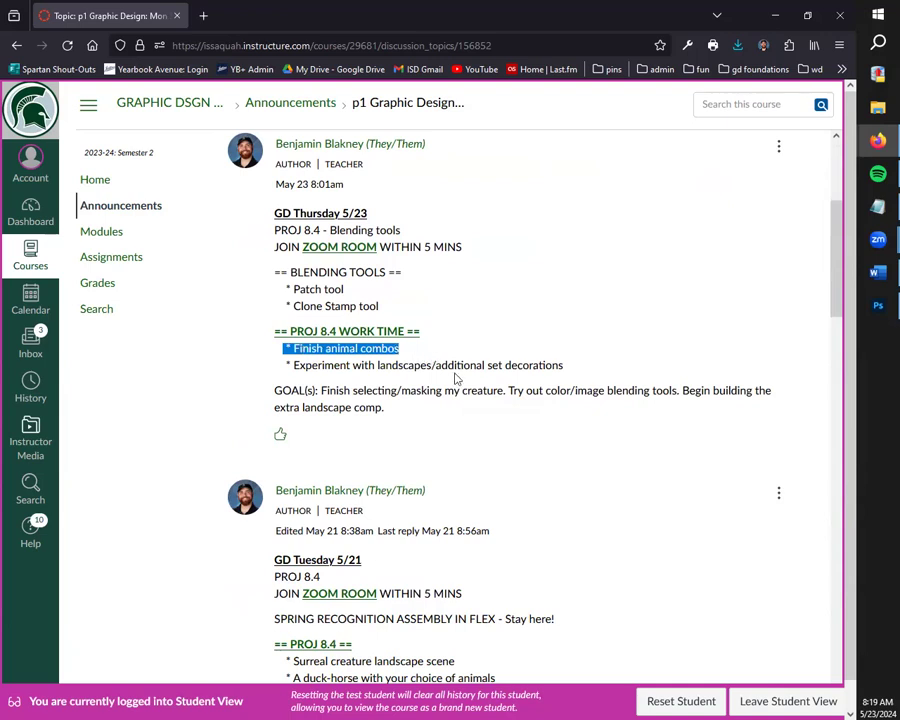
left_click_drag(578, 370, 248, 371)
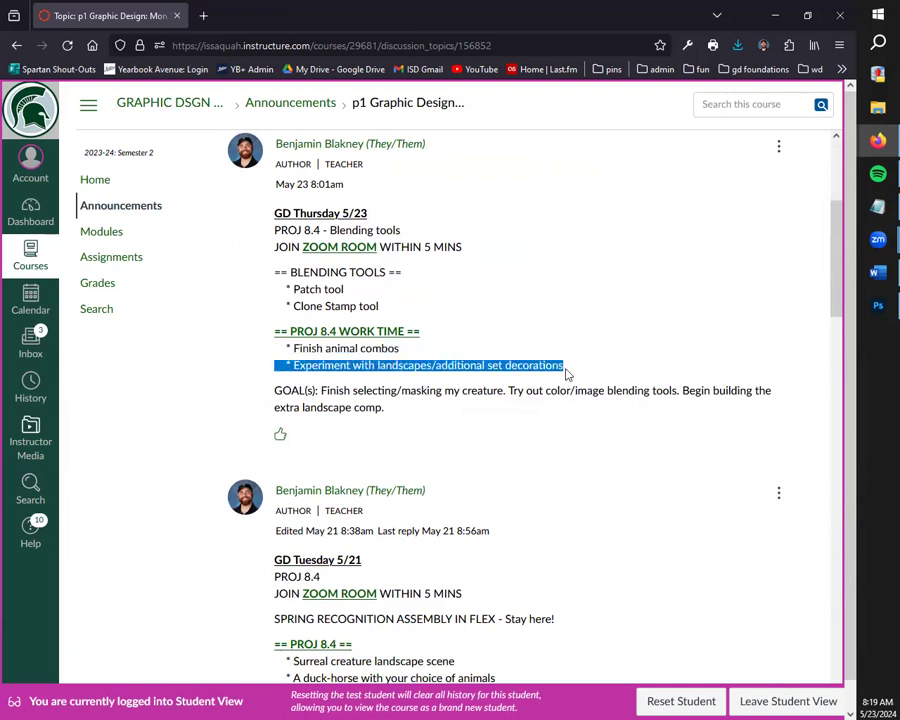